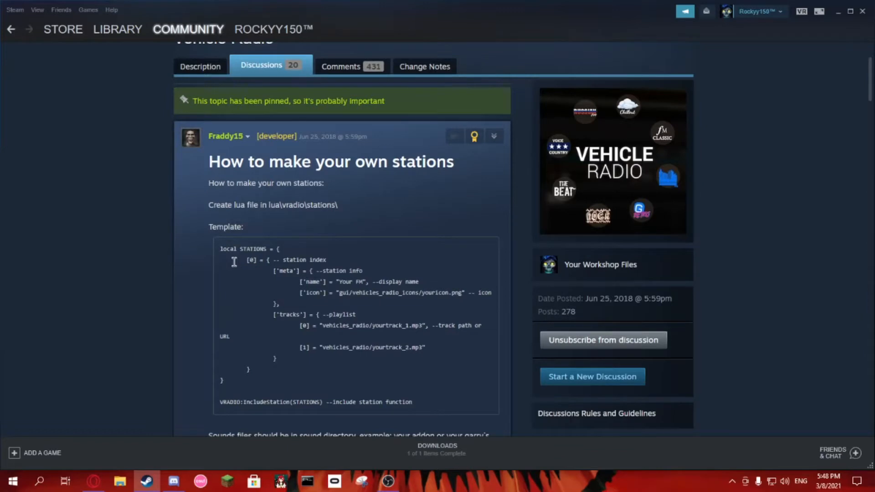
Step: Examine the station template's display name, icon path and track path entries in the "How to make your own stations" discussion
{"action": "scroll", "coordinate": [290, 279], "scroll_direction": "down", "scroll_amount": 1}
{"action": "left_click_drag", "start_coordinate": [339, 226], "coordinate": [365, 227]}
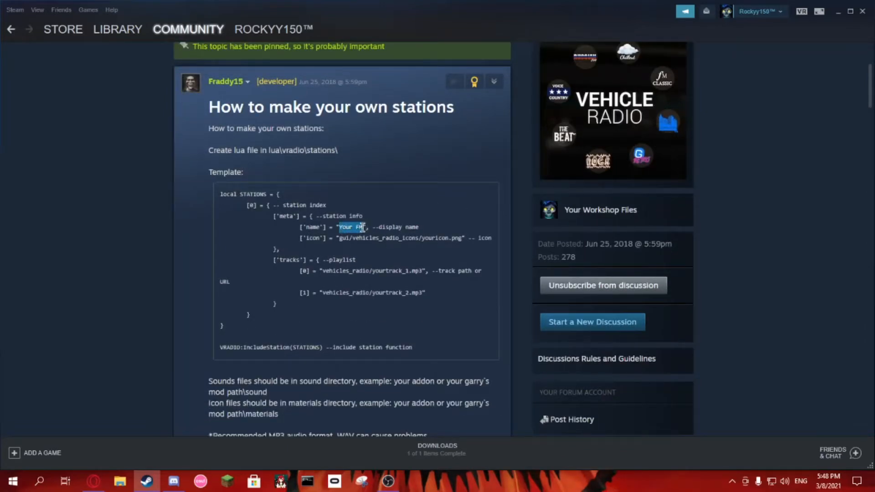
{"action": "left_click", "coordinate": [362, 227]}
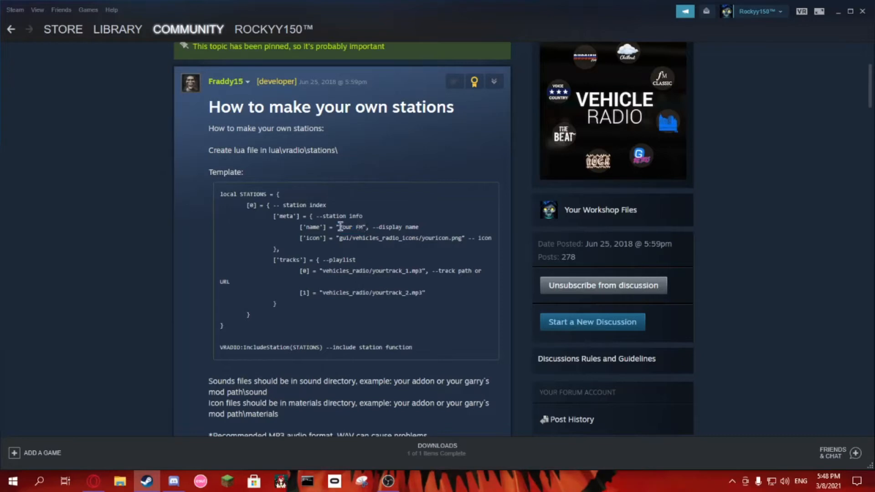
{"action": "left_click_drag", "start_coordinate": [339, 226], "coordinate": [363, 227]}
{"action": "left_click", "coordinate": [362, 227]}
{"action": "left_click_drag", "start_coordinate": [339, 238], "coordinate": [459, 249]}
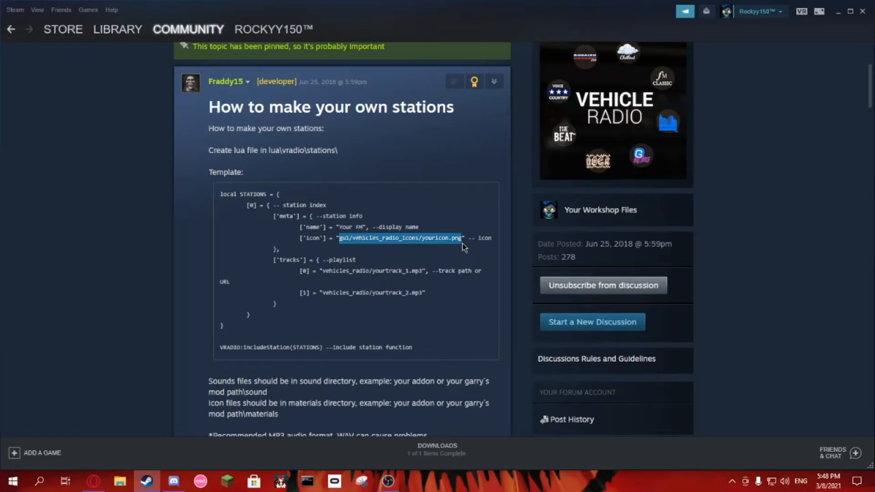
{"action": "left_click", "coordinate": [447, 248]}
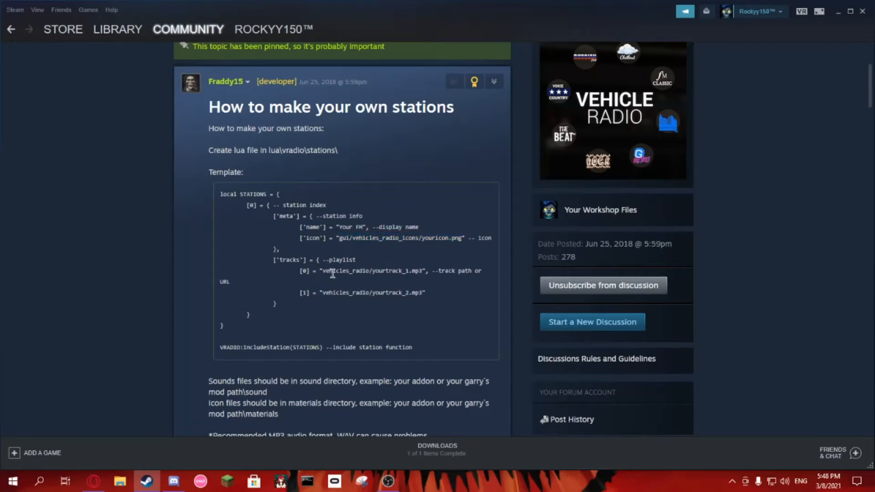
{"action": "left_click_drag", "start_coordinate": [322, 272], "coordinate": [372, 272]}
{"action": "left_click", "coordinate": [372, 272]}
{"action": "left_click_drag", "start_coordinate": [322, 271], "coordinate": [368, 272]}
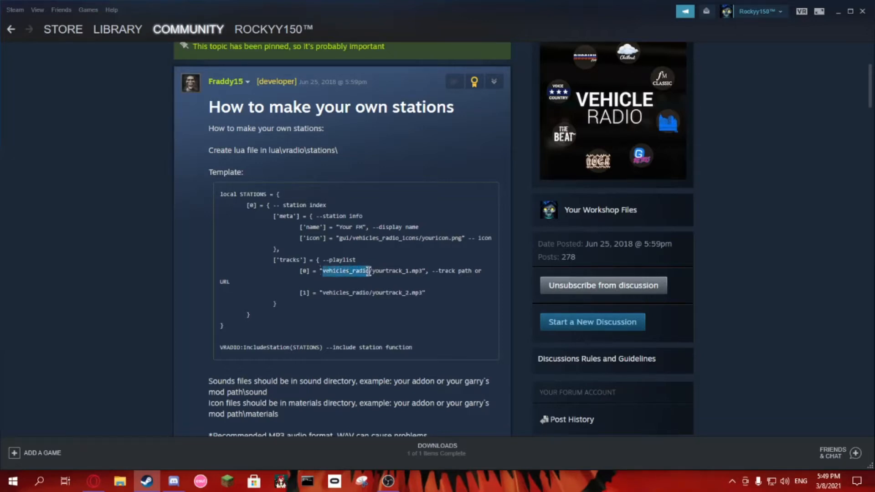
{"action": "left_click", "coordinate": [369, 272]}
Step: Switch to the desktop and create a new folder there named "station"
{"action": "left_click", "coordinate": [838, 11]}
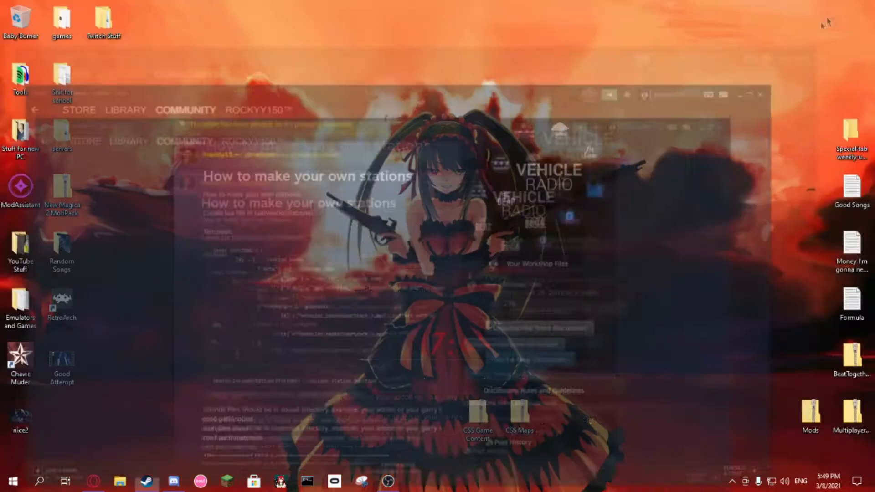
{"action": "right_click", "coordinate": [263, 240]}
{"action": "mouse_move", "coordinate": [371, 334]}
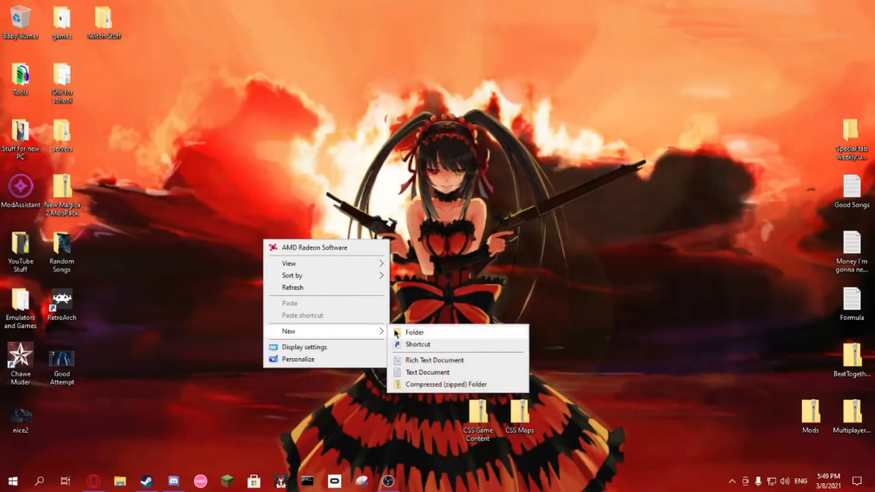
{"action": "left_click", "coordinate": [405, 332]}
{"action": "type", "text": "st"}
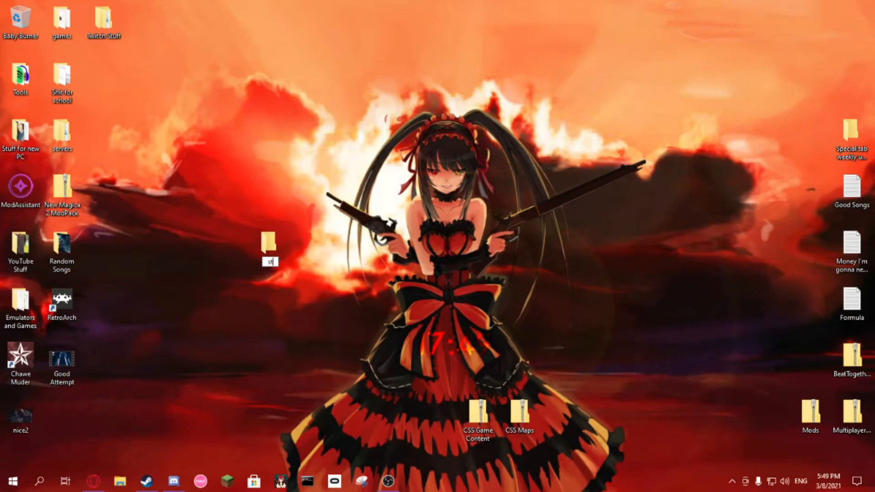
{"action": "type", "text": "ation"}
{"action": "key", "text": "Return"}
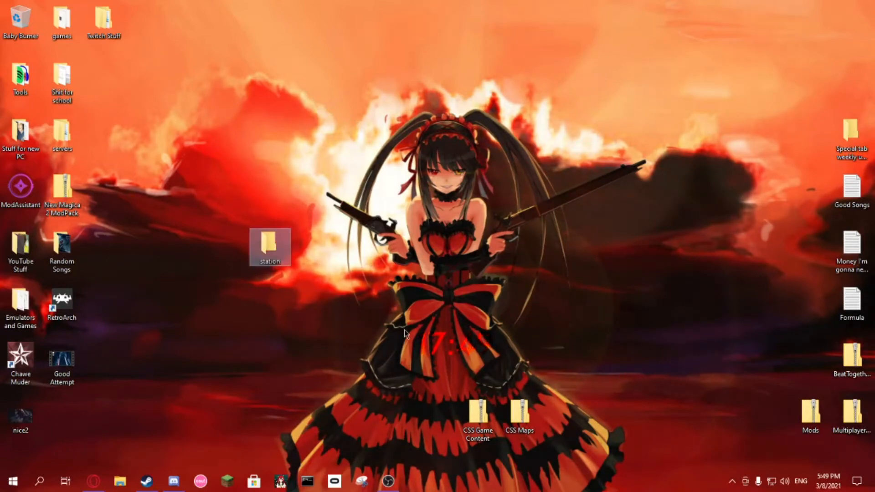
Step: Open the station folder and create a subfolder in it named "lua"
{"action": "double_click", "coordinate": [269, 245]}
{"action": "right_click", "coordinate": [449, 191]}
{"action": "mouse_move", "coordinate": [479, 338]}
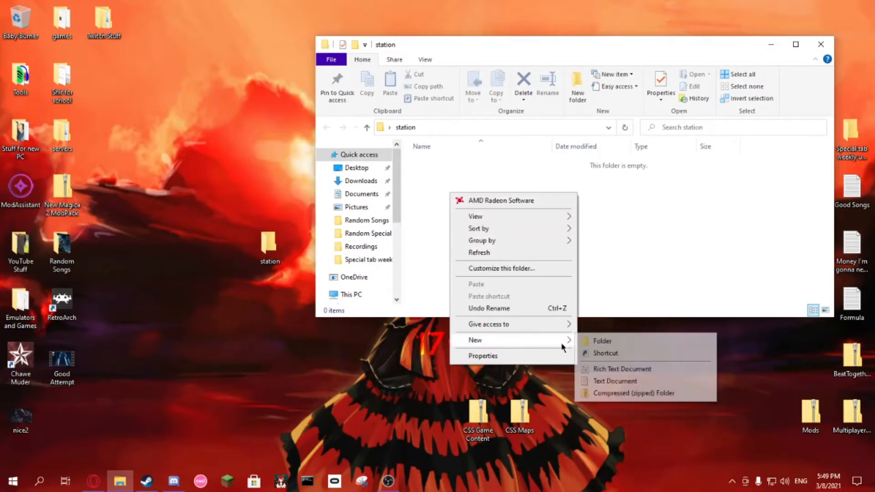
{"action": "left_click", "coordinate": [588, 340]}
{"action": "key", "text": "BackSpace"}
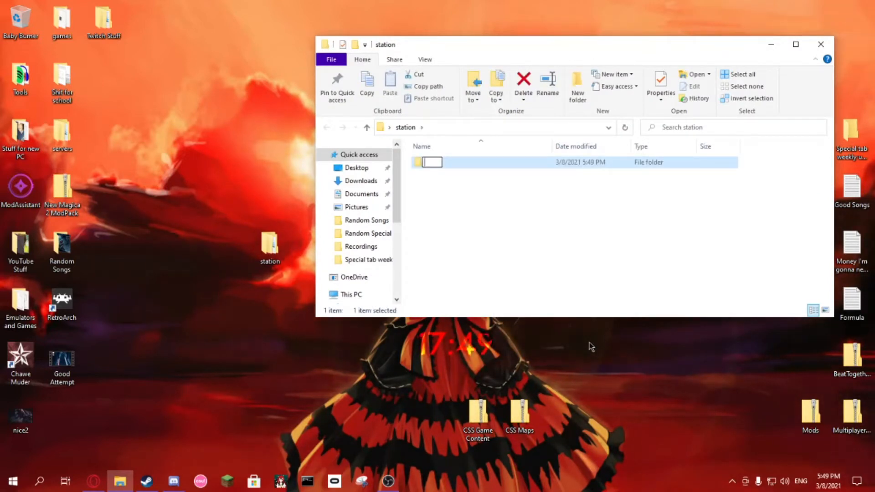
{"action": "type", "text": "lua"}
{"action": "key", "text": "Return"}
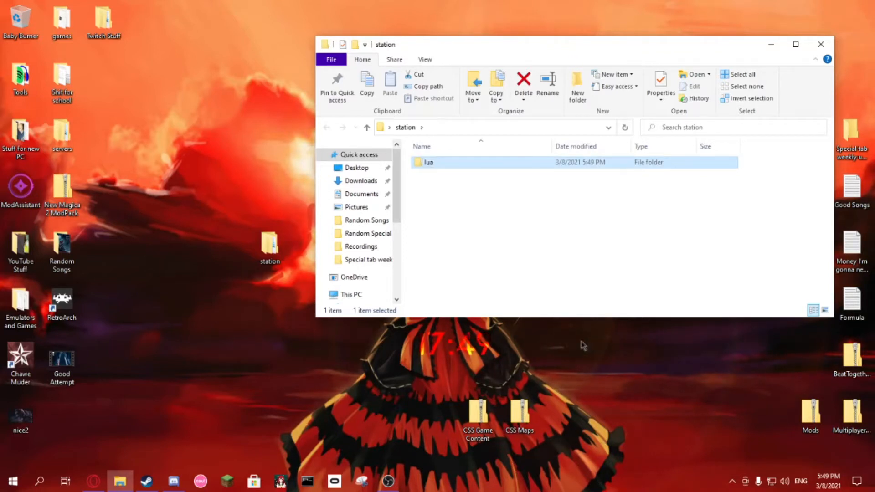
Step: Create a second subfolder named "materials" inside the station folder
{"action": "right_click", "coordinate": [504, 222]}
{"action": "mouse_move", "coordinate": [609, 369]}
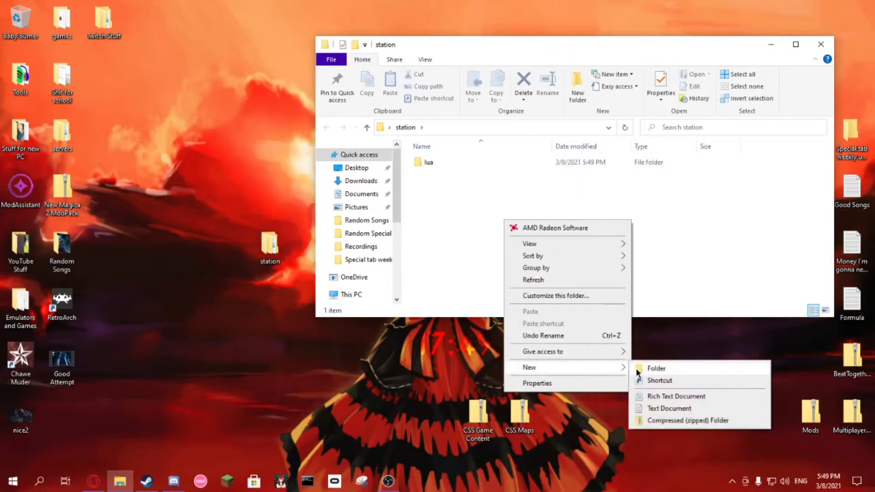
{"action": "left_click", "coordinate": [636, 368]}
{"action": "type", "text": "materials"}
{"action": "key", "text": "Return"}
Step: Create a third subfolder named "sound" inside the station folder
{"action": "right_click", "coordinate": [469, 243]}
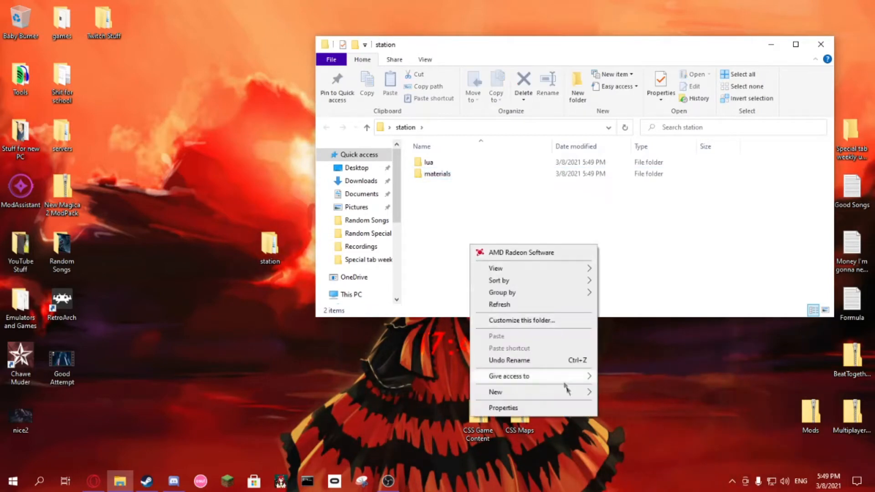
{"action": "mouse_move", "coordinate": [575, 393]}
{"action": "left_click", "coordinate": [605, 393]}
{"action": "type", "text": "sound"}
{"action": "key", "text": "Return"}
Step: Open the lua folder and create a subfolder in it named "vradio"
{"action": "double_click", "coordinate": [437, 164]}
{"action": "right_click", "coordinate": [462, 204]}
{"action": "mouse_move", "coordinate": [569, 352]}
{"action": "left_click", "coordinate": [602, 352]}
{"action": "type", "text": "vradio"}
{"action": "key", "text": "Return"}
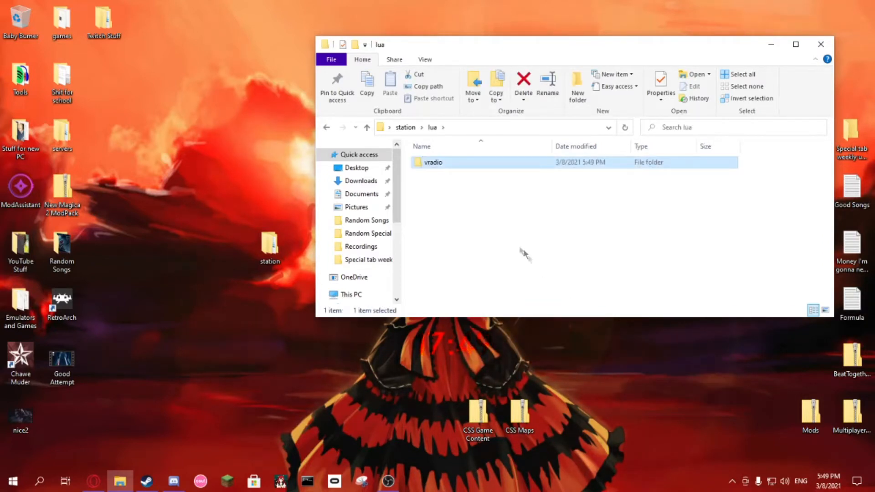
Step: Open the vradio folder and create a subfolder in it named "stations"
{"action": "double_click", "coordinate": [436, 164]}
{"action": "right_click", "coordinate": [446, 186]}
{"action": "mouse_move", "coordinate": [543, 341]}
{"action": "left_click", "coordinate": [592, 336]}
{"action": "type", "text": "stations"}
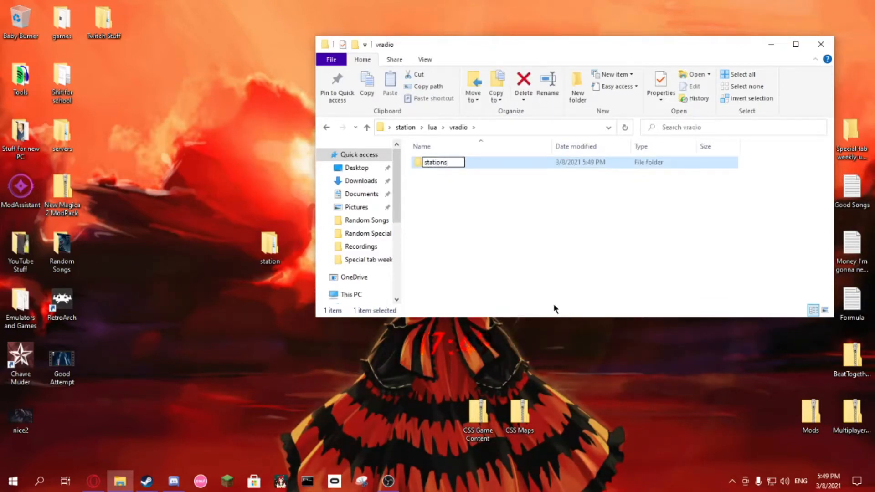
{"action": "key", "text": "Return"}
{"action": "left_click", "coordinate": [455, 245]}
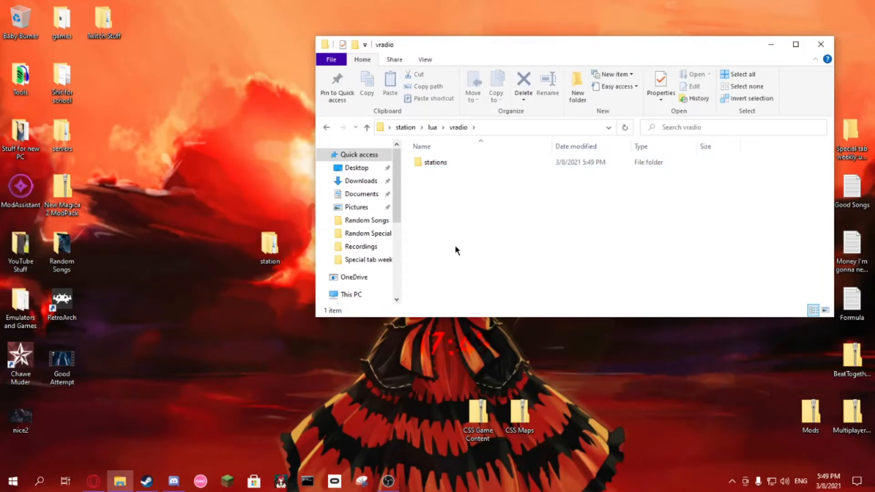
Step: Return to the station folder, open materials and create a subfolder in it named "vgui"
{"action": "left_click", "coordinate": [405, 128]}
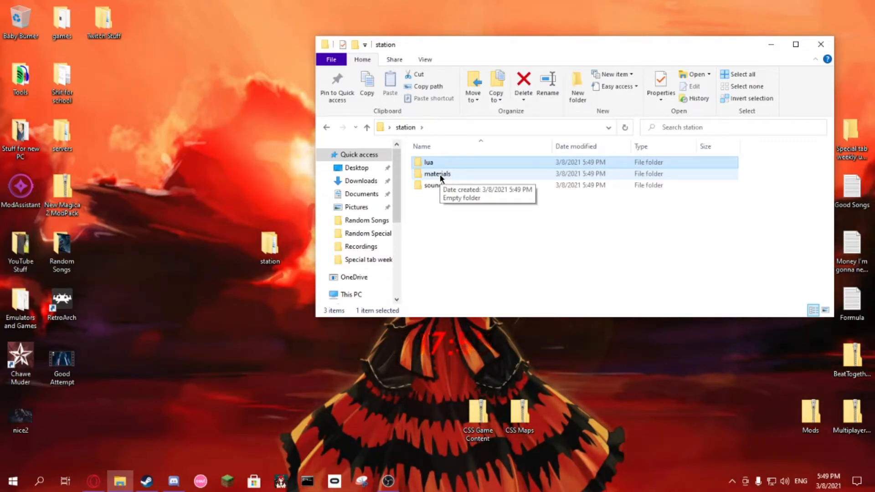
{"action": "double_click", "coordinate": [439, 174]}
{"action": "right_click", "coordinate": [444, 183]}
{"action": "mouse_move", "coordinate": [553, 331]}
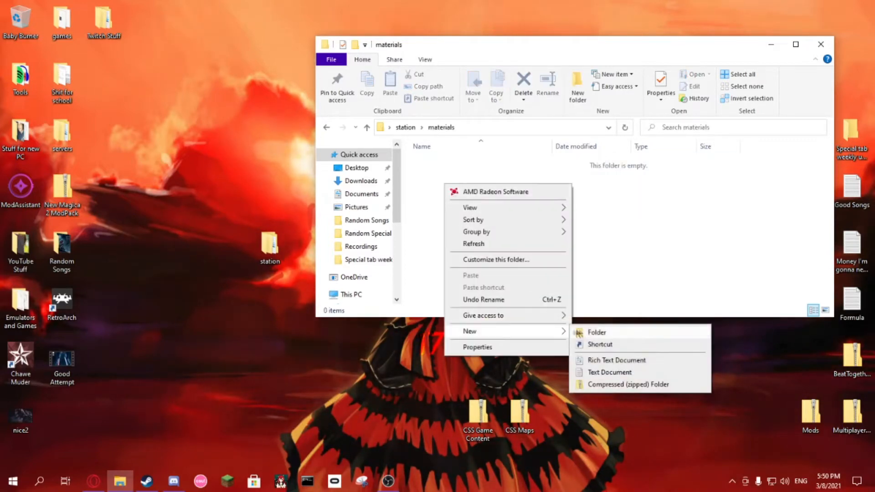
{"action": "left_click", "coordinate": [593, 332]}
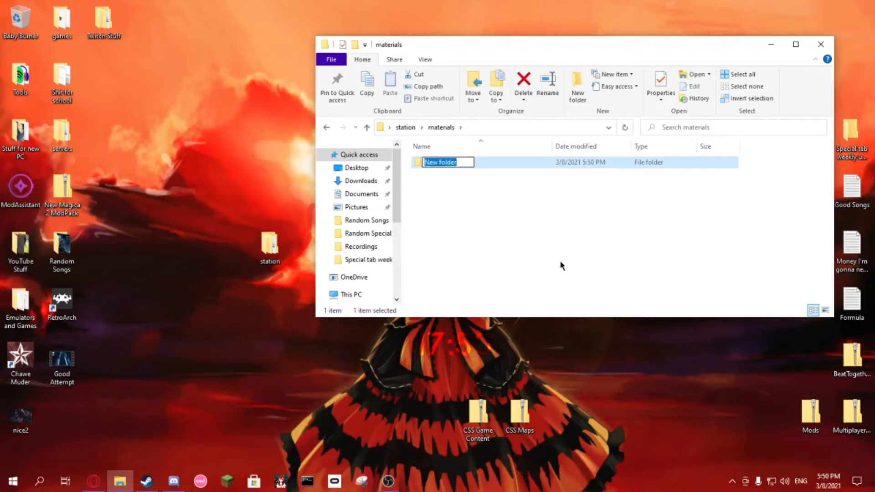
{"action": "type", "text": "vgui"}
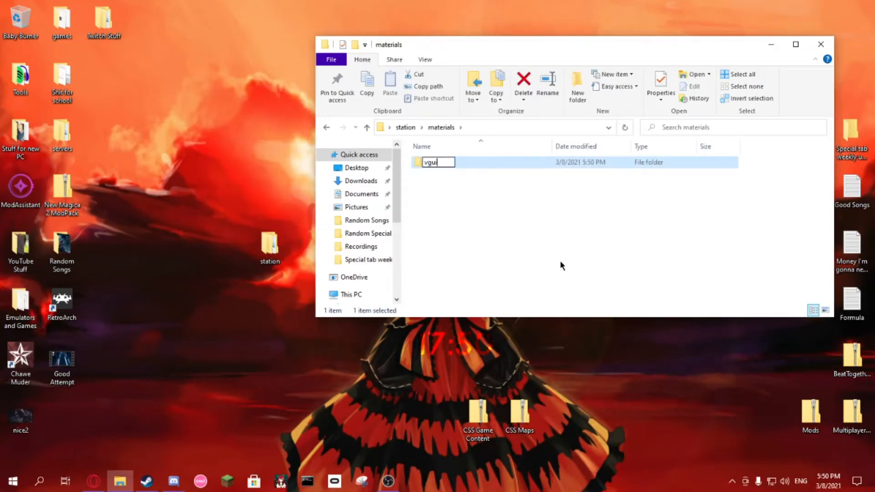
{"action": "key", "text": "Return"}
Step: Open the vgui folder and create a subfolder in it named "logos"
{"action": "double_click", "coordinate": [437, 162]}
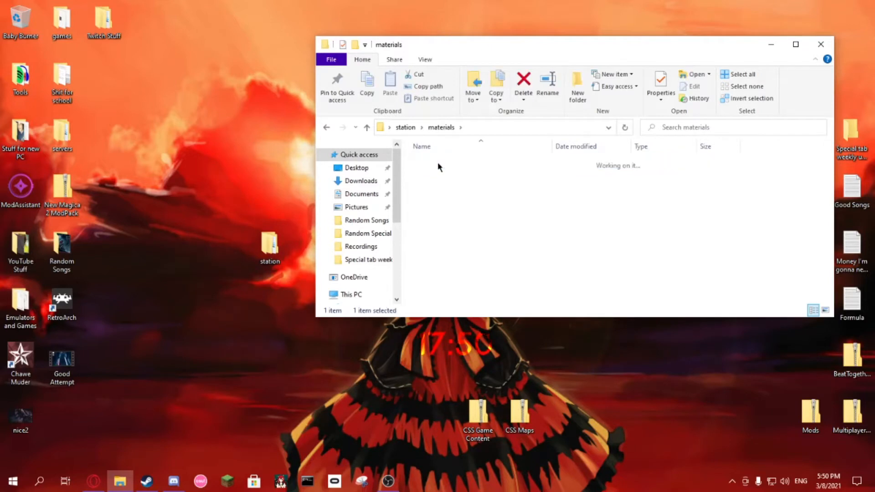
{"action": "right_click", "coordinate": [490, 241]}
{"action": "left_click", "coordinate": [620, 387]}
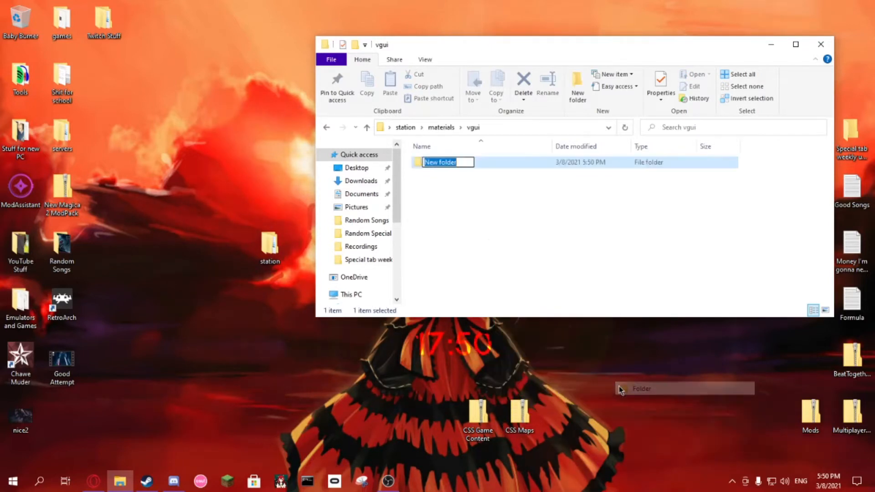
{"action": "type", "text": "logos"}
{"action": "key", "text": "Return"}
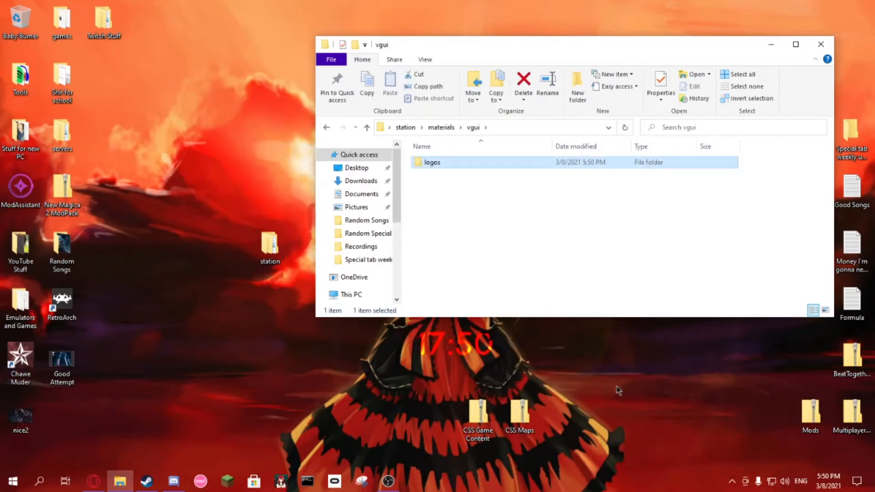
{"action": "left_click", "coordinate": [502, 242]}
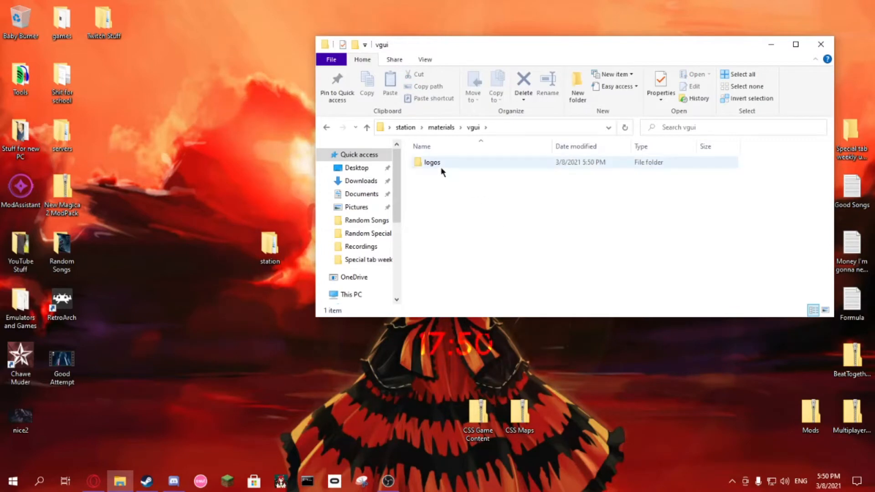
{"action": "left_click", "coordinate": [501, 128]}
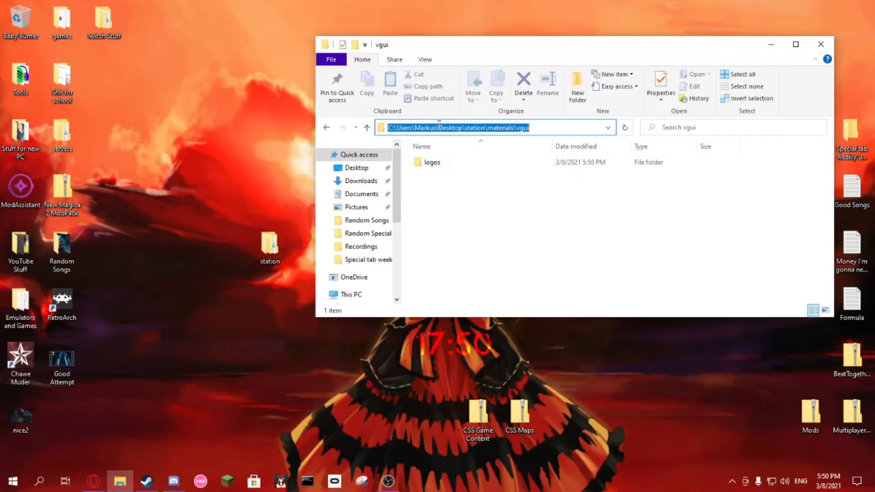
{"action": "left_click", "coordinate": [466, 127]}
{"action": "left_click_drag", "start_coordinate": [465, 127], "coordinate": [514, 135]}
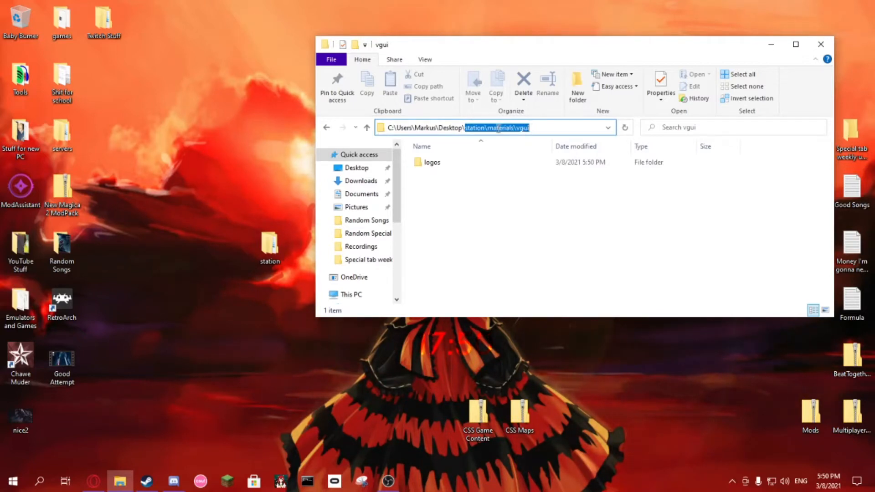
{"action": "left_click", "coordinate": [500, 129]}
{"action": "left_click", "coordinate": [497, 208]}
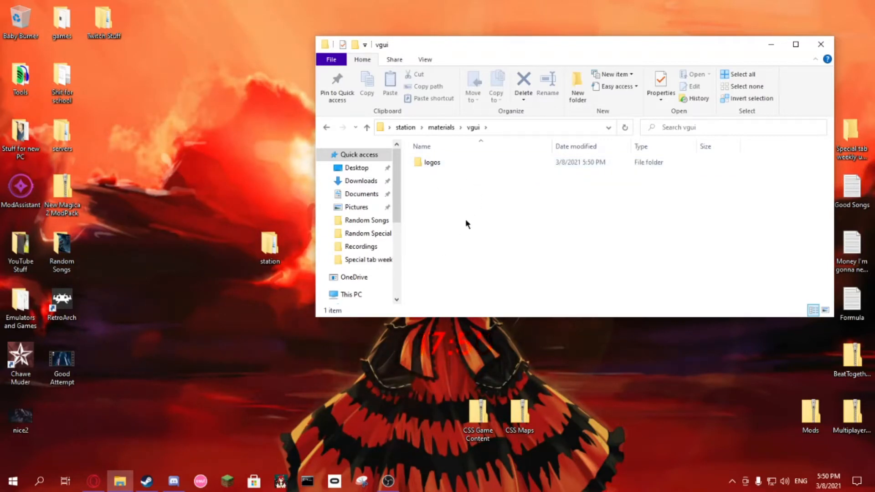
Step: Return to the station folder, open sound and create a subfolder in it named "vehicles_radio"
{"action": "left_click", "coordinate": [405, 127]}
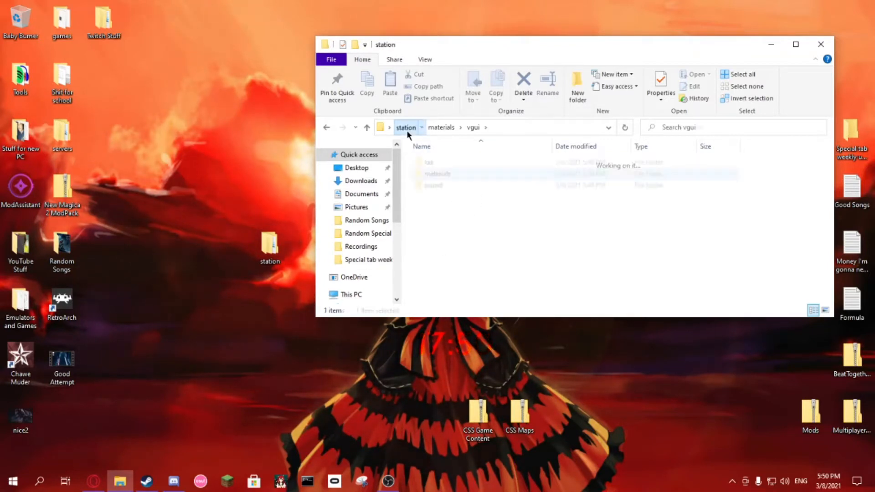
{"action": "double_click", "coordinate": [436, 186]}
{"action": "right_click", "coordinate": [463, 207]}
{"action": "mouse_move", "coordinate": [564, 354]}
{"action": "left_click", "coordinate": [602, 357]}
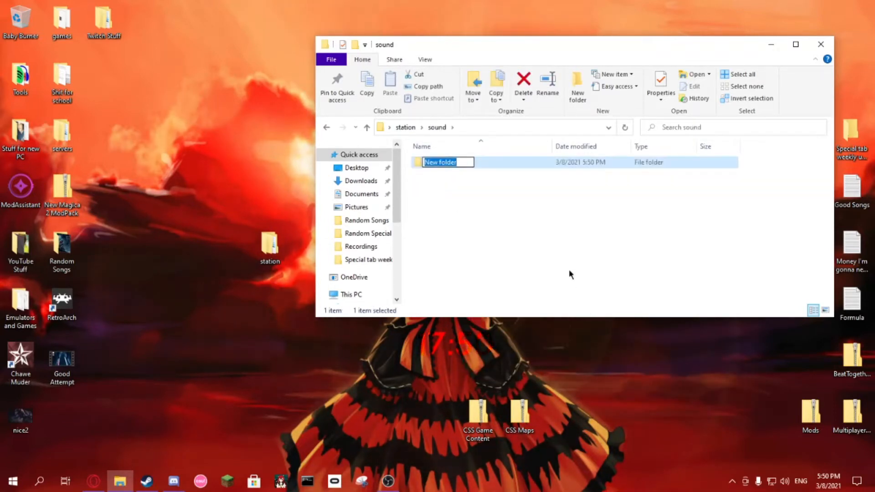
{"action": "type", "text": "vehicles"}
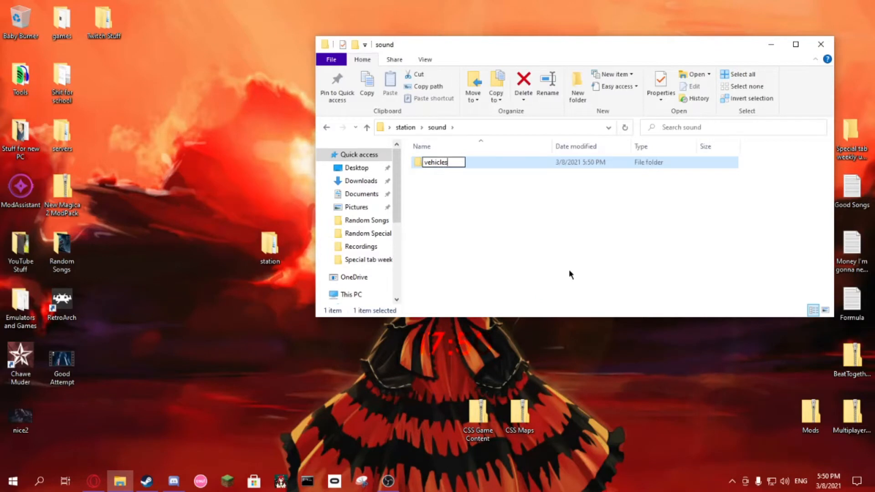
{"action": "type", "text": "_"}
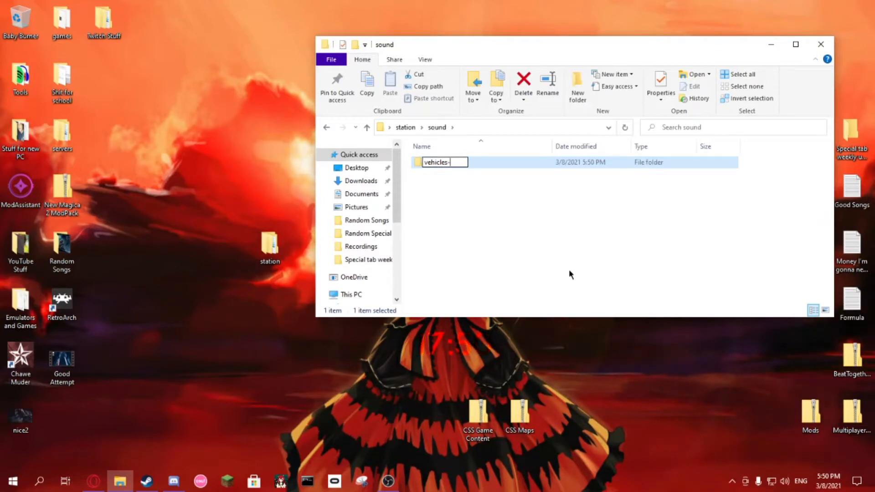
{"action": "type", "text": "radio"}
{"action": "key", "text": "Return"}
{"action": "left_click", "coordinate": [469, 221]}
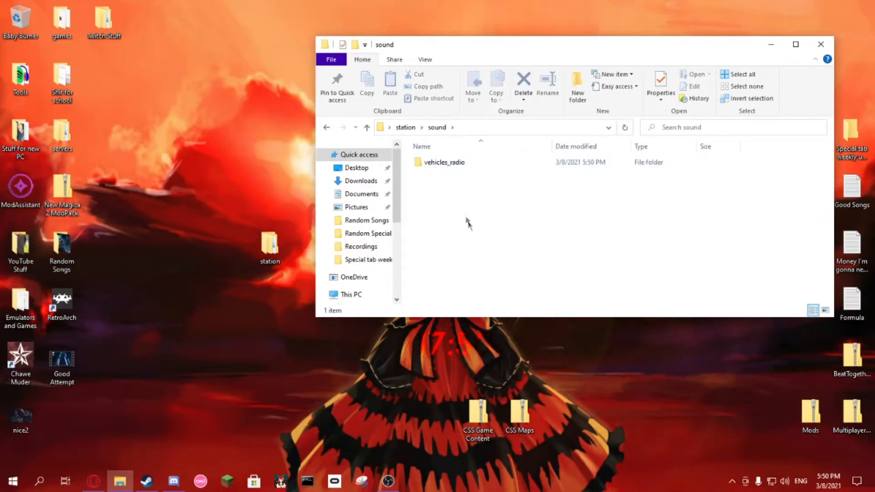
Step: Open the vehicles_radio folder and create a subfolder in it named "station"
{"action": "double_click", "coordinate": [448, 165]}
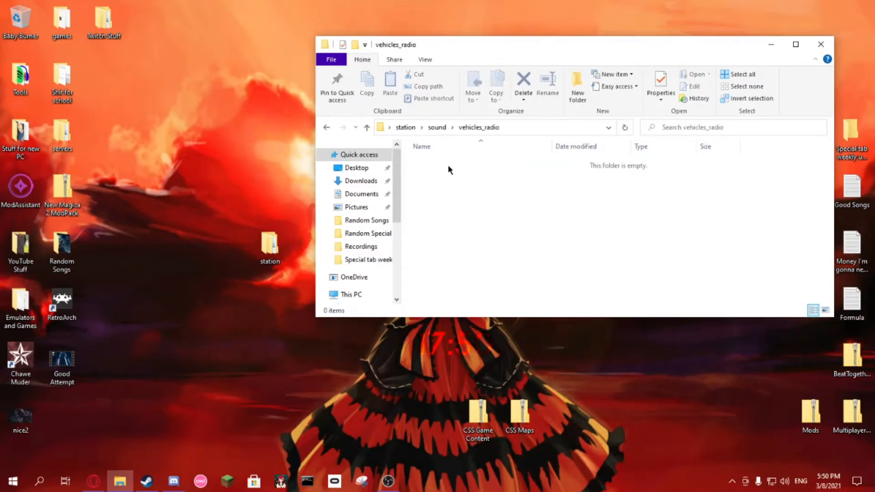
{"action": "right_click", "coordinate": [445, 223]}
{"action": "mouse_move", "coordinate": [552, 370]}
{"action": "left_click", "coordinate": [587, 373]}
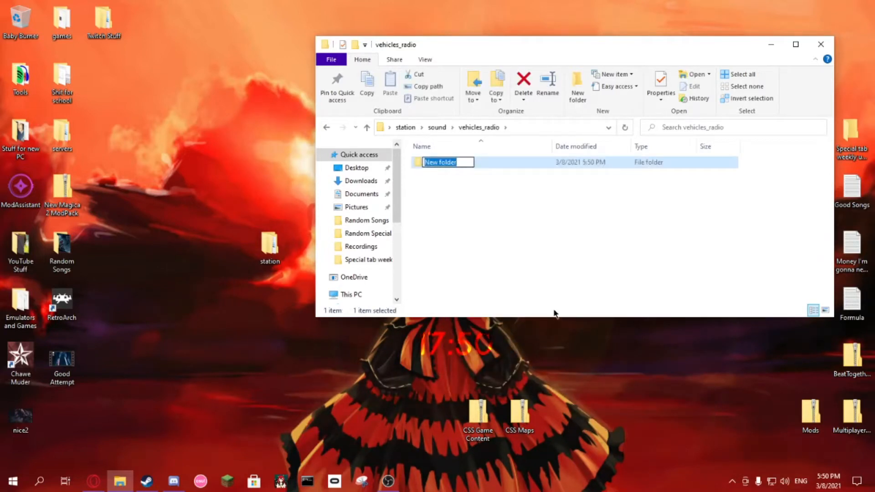
{"action": "key", "text": "BackSpace"}
{"action": "type", "text": "station"}
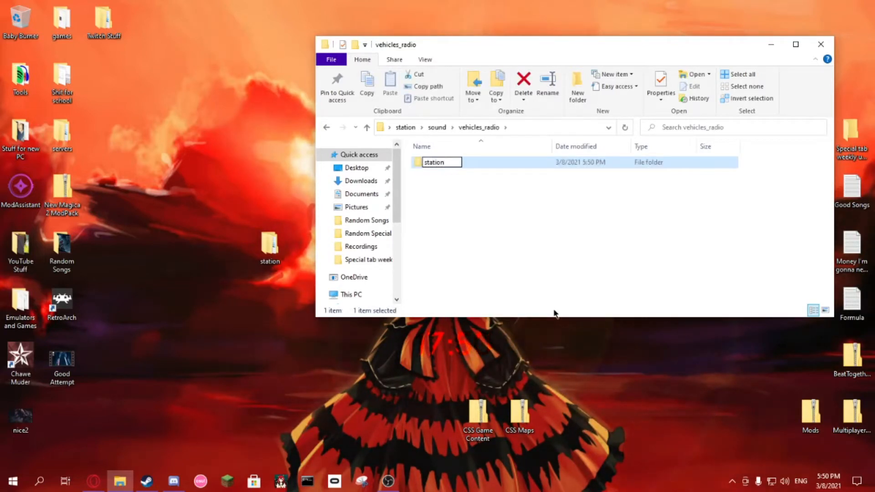
{"action": "key", "text": "Return"}
{"action": "left_click", "coordinate": [509, 247]}
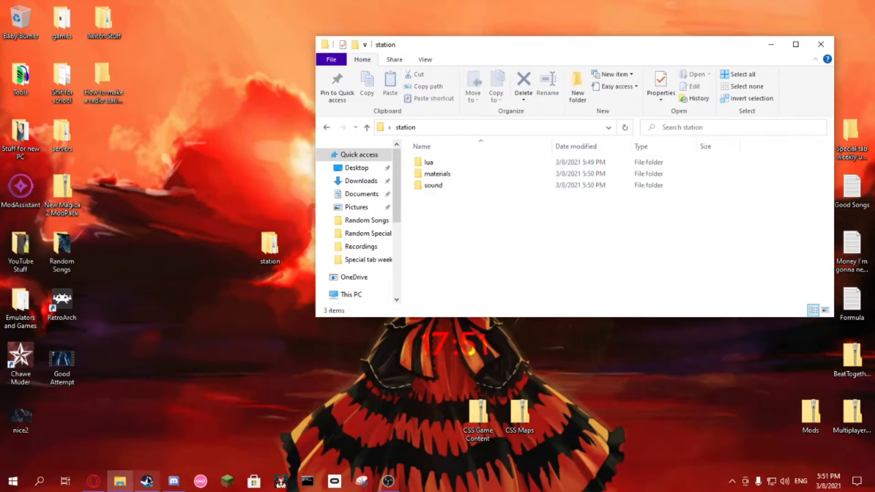
Step: Switch to the Steam discussion guide and copy the whole station template, from "local STATIONS" through the VRADIO:IncludeStation line
{"action": "left_click", "coordinate": [146, 481]}
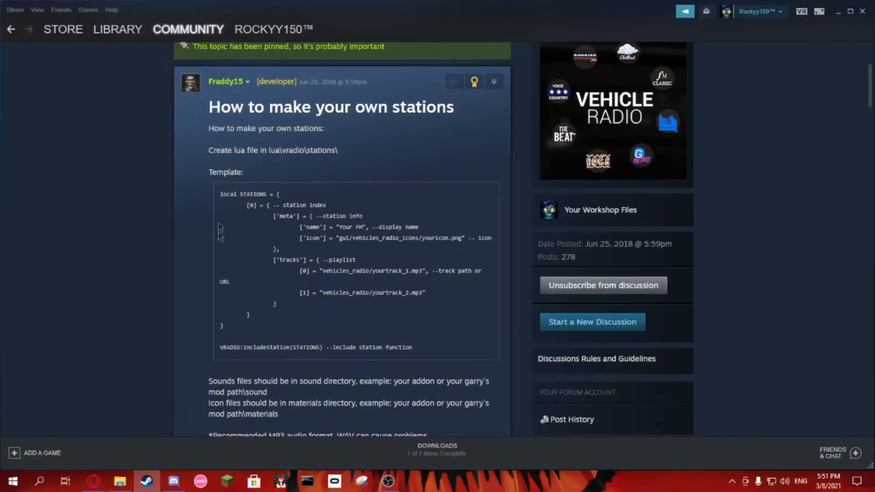
{"action": "left_click_drag", "start_coordinate": [220, 195], "coordinate": [421, 354]}
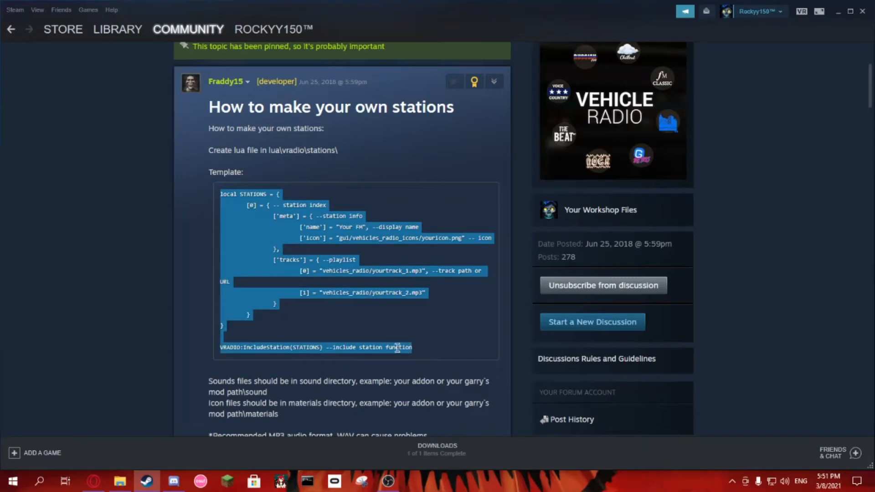
{"action": "left_click", "coordinate": [837, 12]}
Step: Go to the station addon's lua\vradio\stations folder and create a text document in it named "station"
{"action": "double_click", "coordinate": [449, 165]}
{"action": "double_click", "coordinate": [449, 164]}
{"action": "left_click", "coordinate": [449, 164]}
{"action": "double_click", "coordinate": [449, 164]}
{"action": "right_click", "coordinate": [463, 210]}
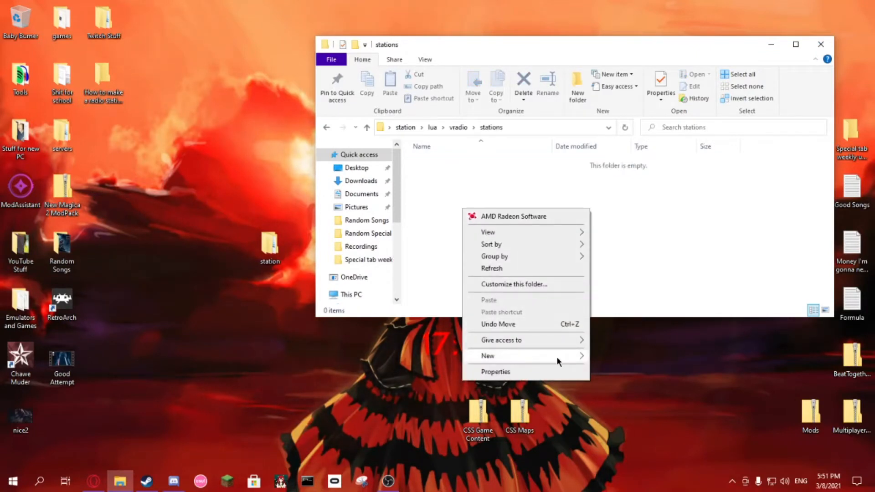
{"action": "mouse_move", "coordinate": [557, 360]}
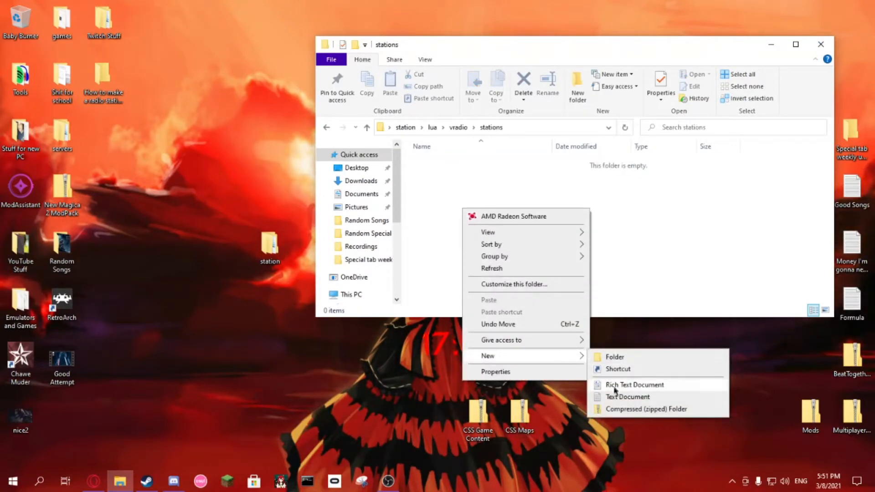
{"action": "left_click", "coordinate": [616, 397]}
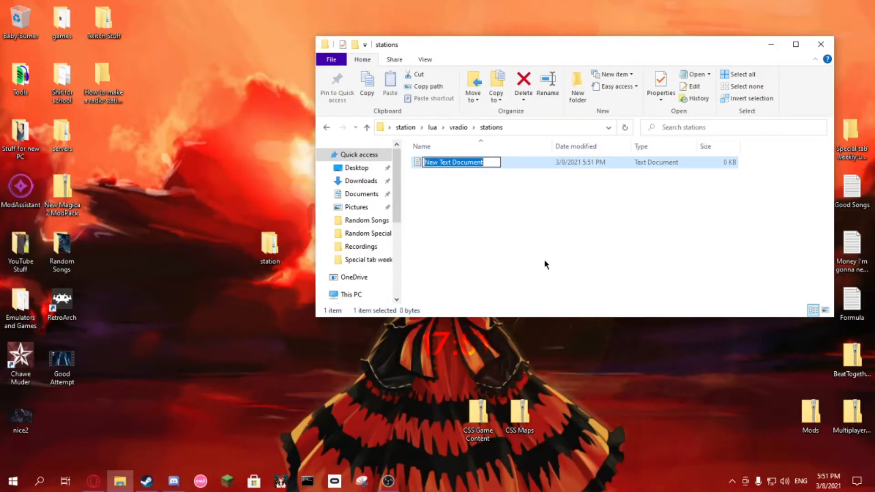
{"action": "type", "text": "station"}
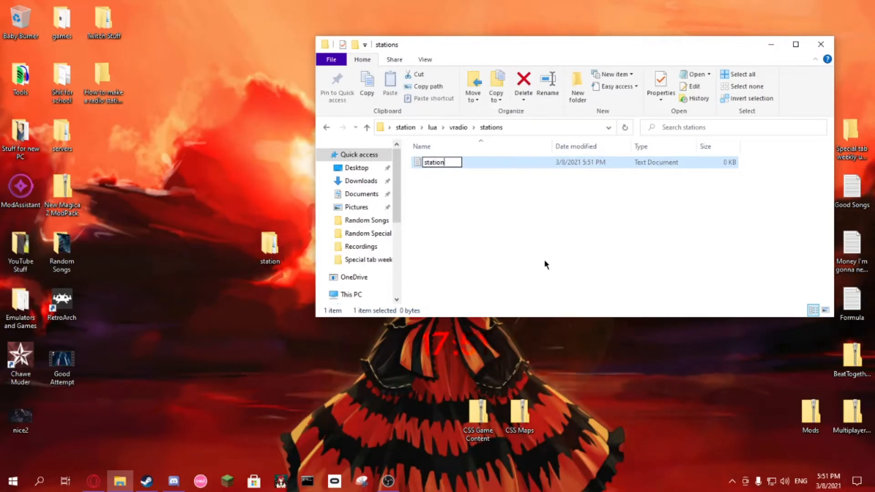
{"action": "key", "text": "Return"}
{"action": "left_click", "coordinate": [518, 231]}
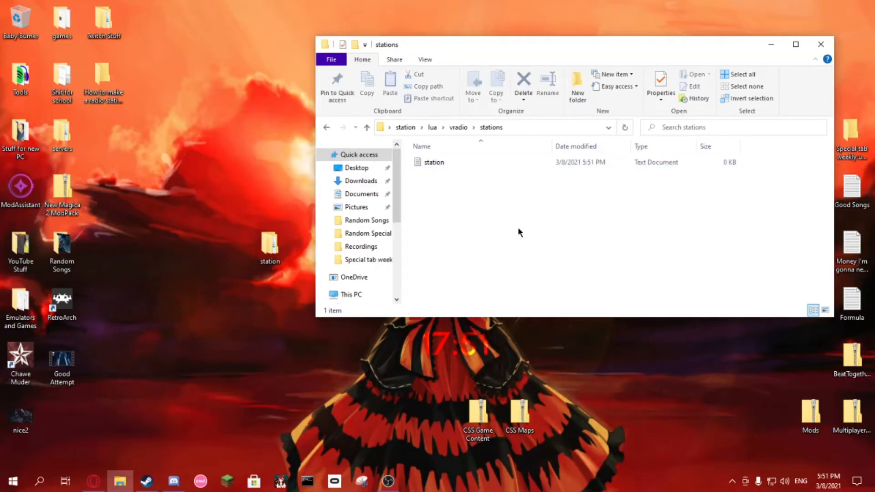
Step: Open the station text document in Notepad++ and decline the program update
{"action": "right_click", "coordinate": [441, 163]}
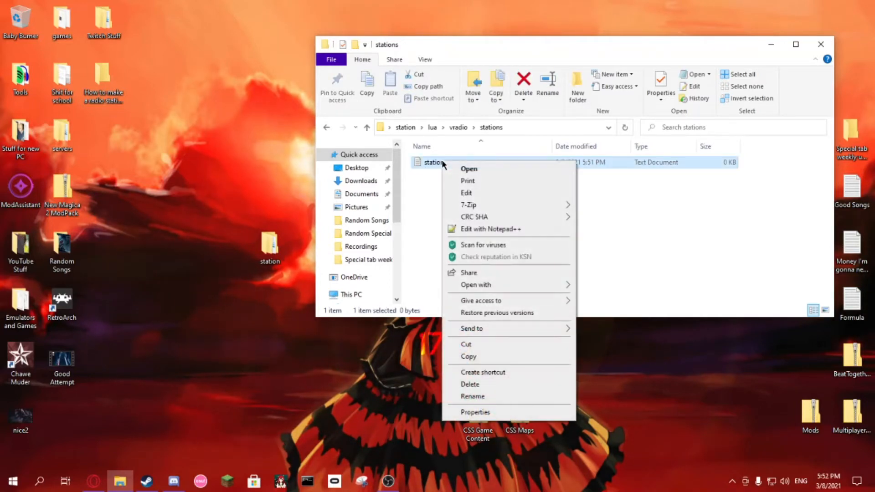
{"action": "left_click", "coordinate": [484, 228]}
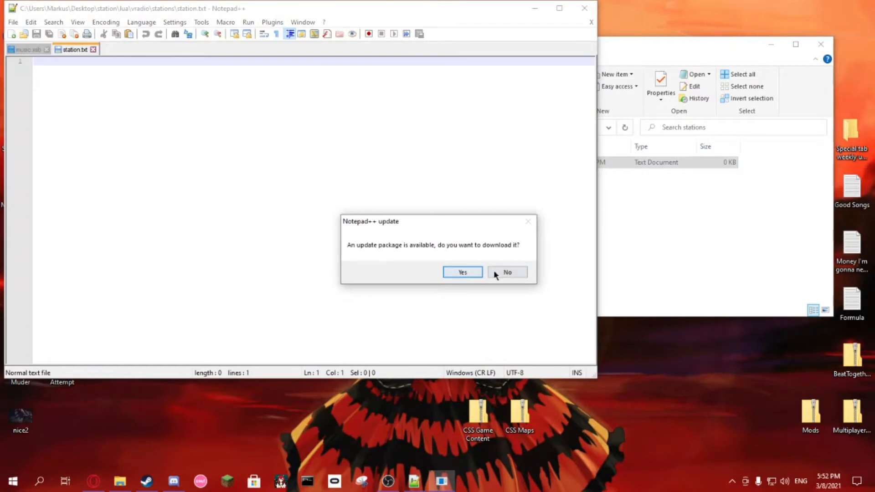
{"action": "left_click", "coordinate": [505, 273]}
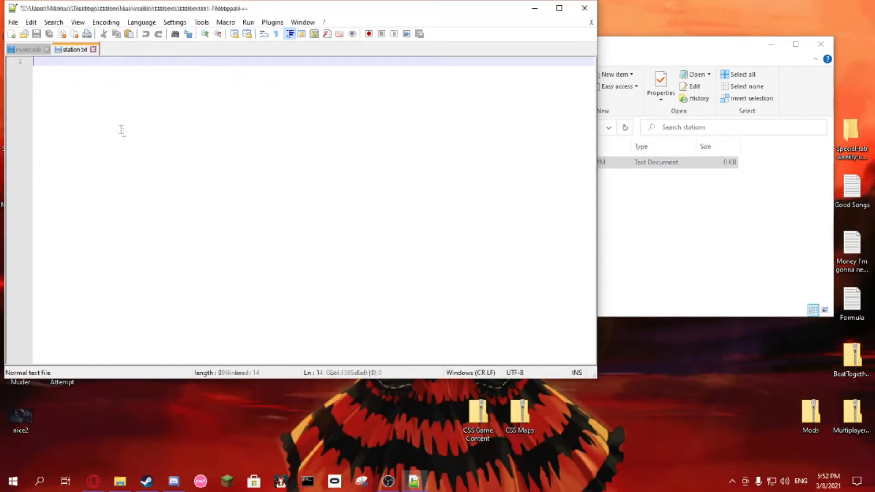
Step: Paste the copied station template into station.txt and save it, closing the other open file
{"action": "type", "text": "local STATIONS = { \t[0] = { -- station index \t\t['meta'] = { --station info \t\t\t['name'] = \"Your FM\", --display name \t\t\t['icon'] = \"gui/vehicles_radio_icons/youricon.png\" -- icon \t\t}, \t\t['tracks'] = { --playlist \t\t\t[0] = \"vehicles_radio/yourtrack_1.mp3\", --track path or URL \t\t\t[1] = \"vehicles_radio/yourtrack_2.mp3\" \t\t} \t} }  VRADIO:IncludeStation(STATIONS) --include station function"}
{"action": "left_click", "coordinate": [46, 49]}
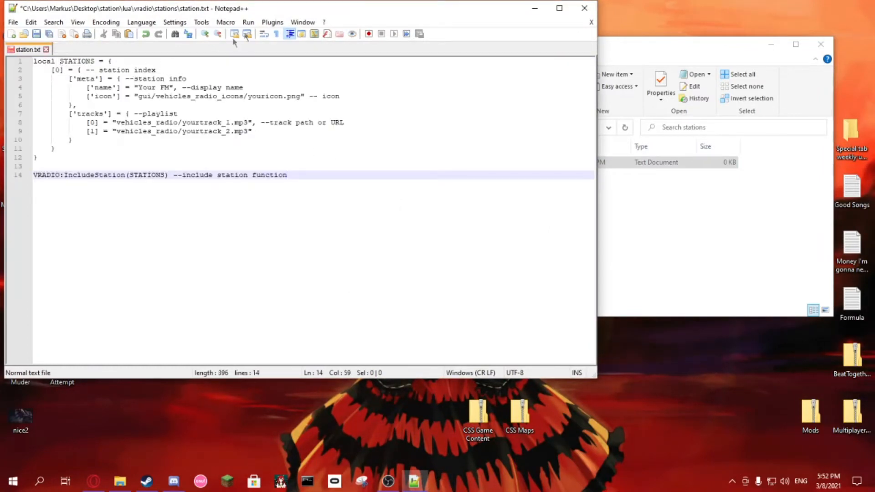
{"action": "left_click_drag", "start_coordinate": [277, 9], "coordinate": [481, 42]}
{"action": "key", "text": "ctrl+s"}
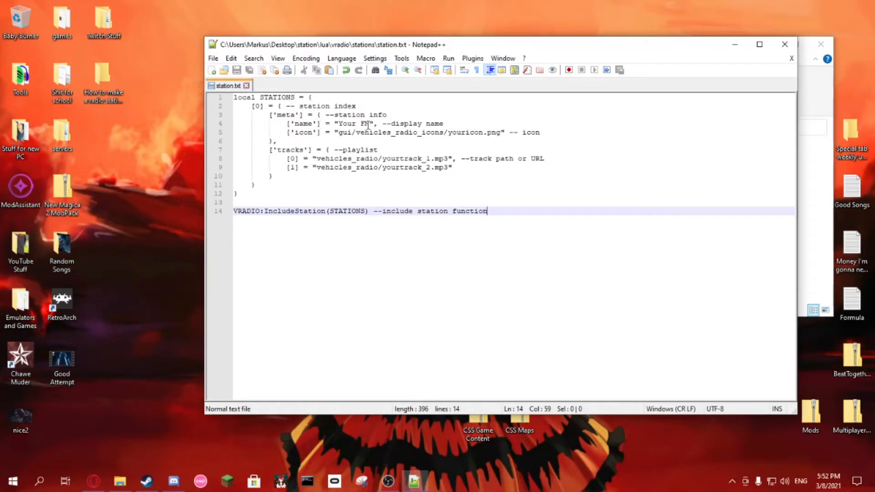
Step: Replace the placeholder display name in the station's meta block with "Station"
{"action": "left_click_drag", "start_coordinate": [370, 124], "coordinate": [338, 123]}
{"action": "key", "text": "BackSpace"}
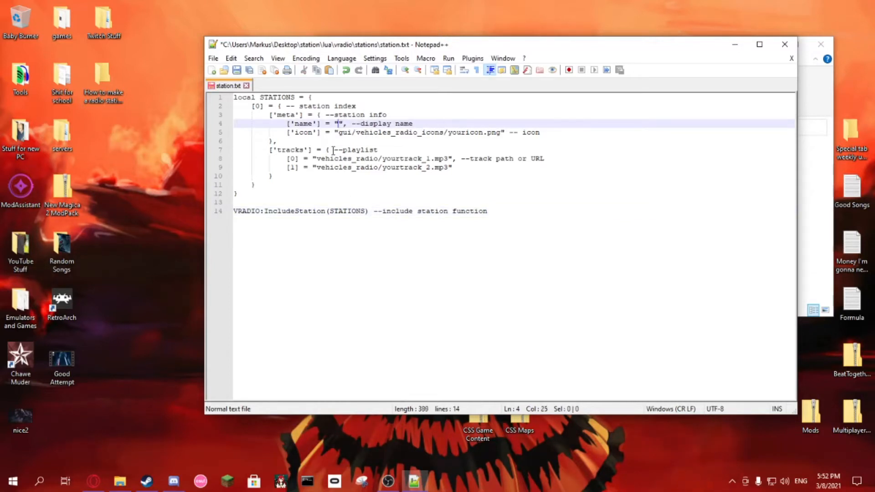
{"action": "type", "text": "Station"}
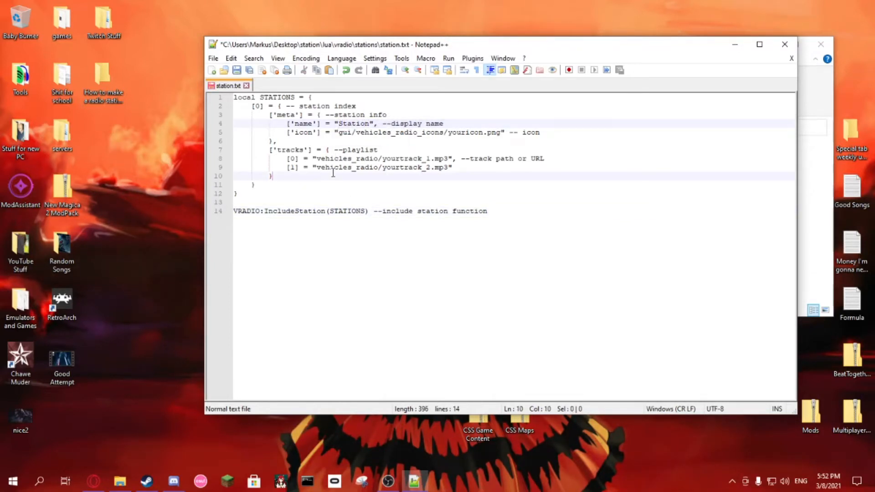
Step: Change the folder part of the icon path to "vgui/logos/"
{"action": "left_click", "coordinate": [339, 133]}
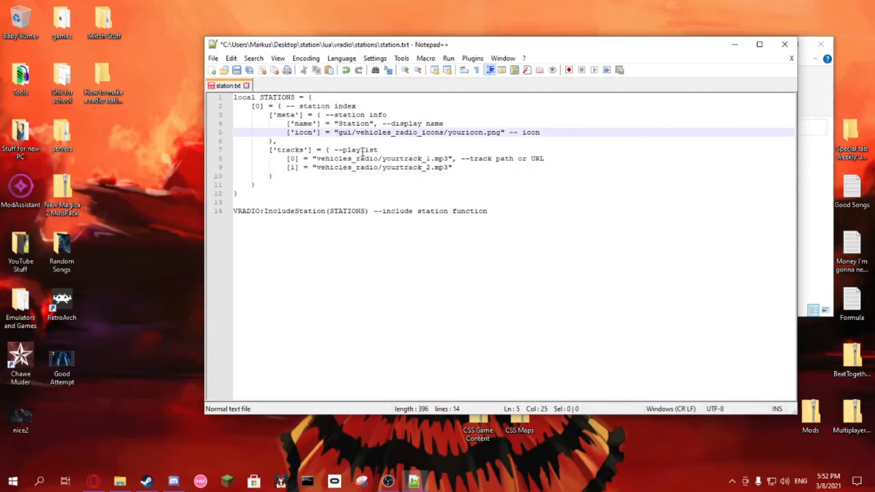
{"action": "type", "text": "v"}
{"action": "left_click", "coordinate": [378, 132]}
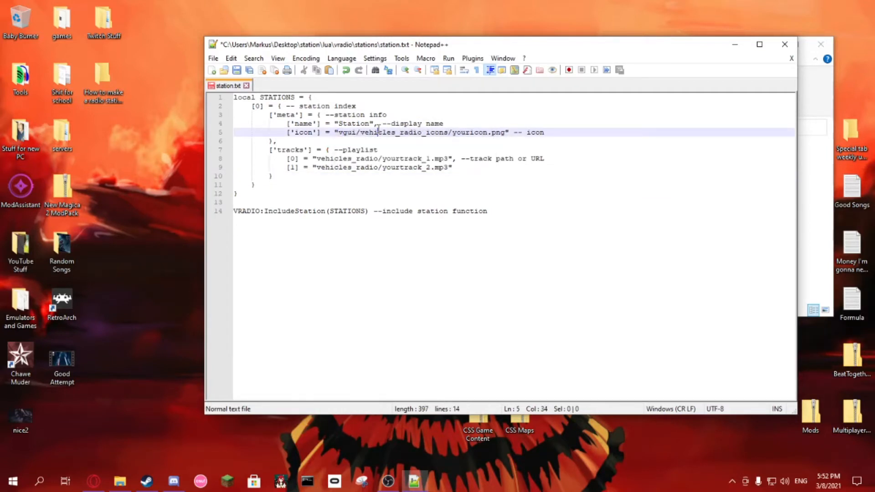
{"action": "left_click_drag", "start_coordinate": [447, 133], "coordinate": [362, 132]}
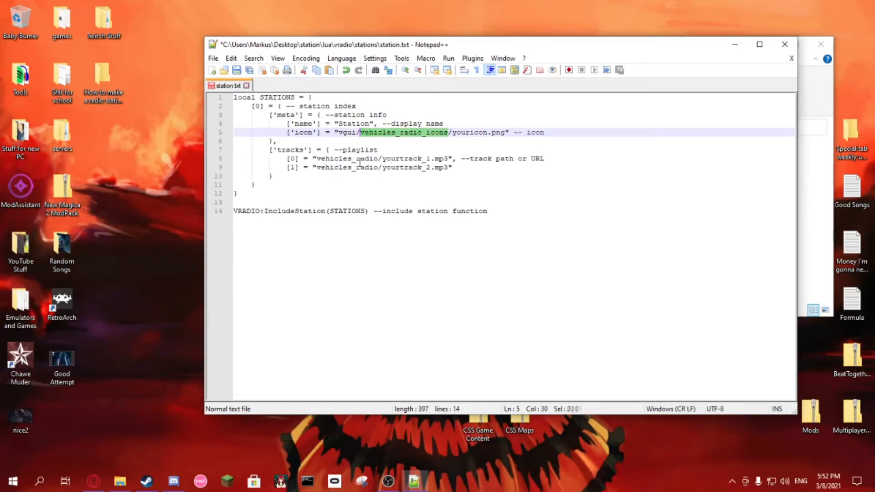
{"action": "type", "text": "logos"}
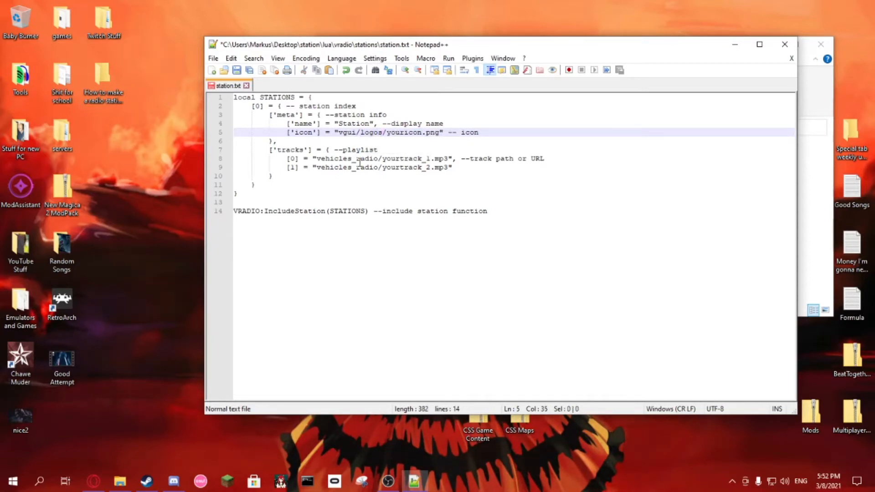
Step: Delete the placeholder file name "youricon" from the icon path, keeping the .png extension
{"action": "left_click", "coordinate": [408, 137]}
{"action": "left_click", "coordinate": [413, 135]}
{"action": "left_click_drag", "start_coordinate": [424, 136], "coordinate": [389, 134]}
{"action": "key", "text": "BackSpace"}
{"action": "left_click", "coordinate": [387, 150]}
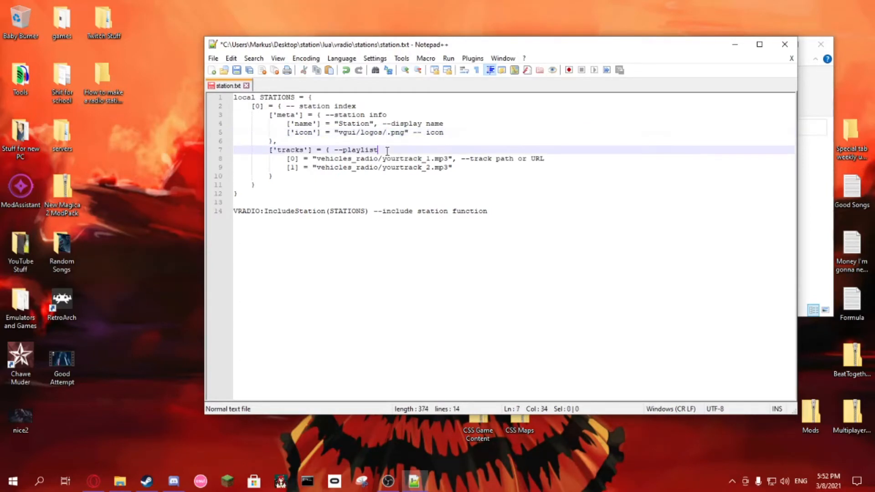
{"action": "left_click", "coordinate": [363, 132]}
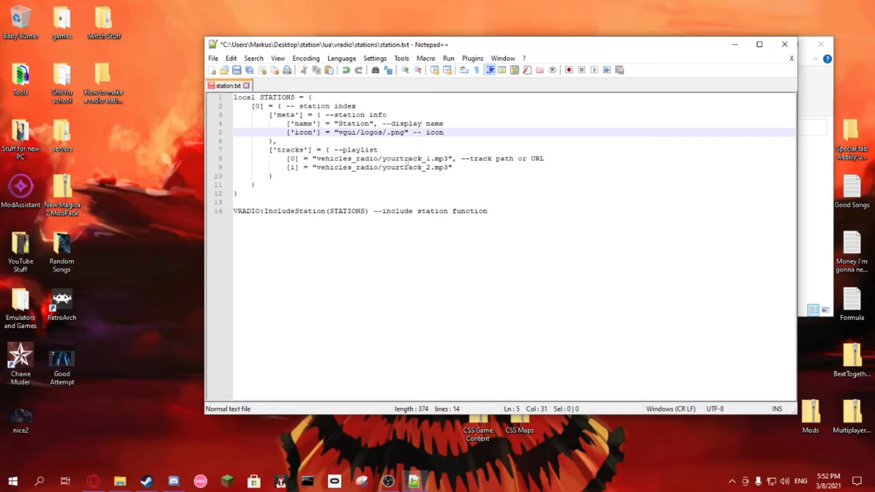
Step: Insert the subfolder "station/" after "vehicles_radio/" in both track paths of the playlist
{"action": "left_click", "coordinate": [379, 159]}
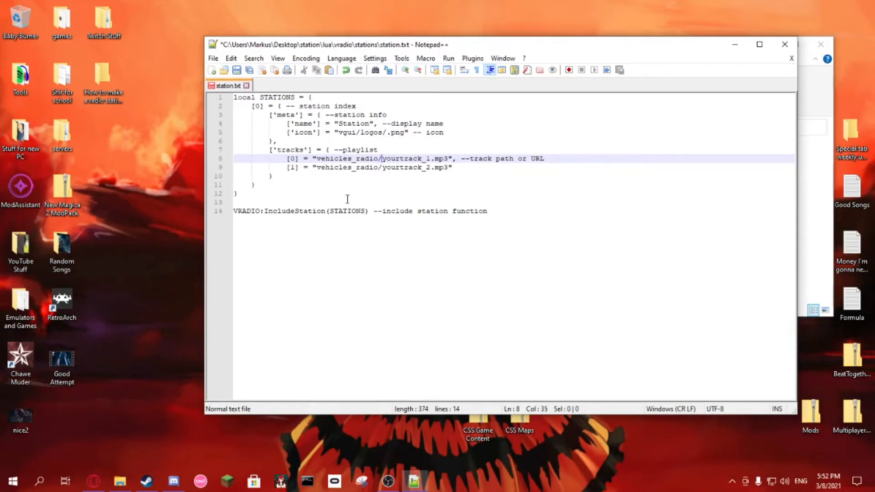
{"action": "type", "text": "station"}
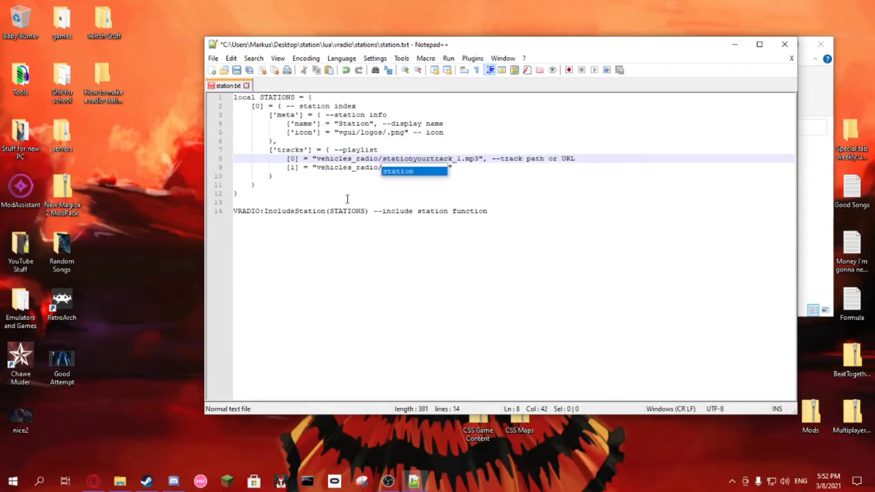
{"action": "type", "text": "/"}
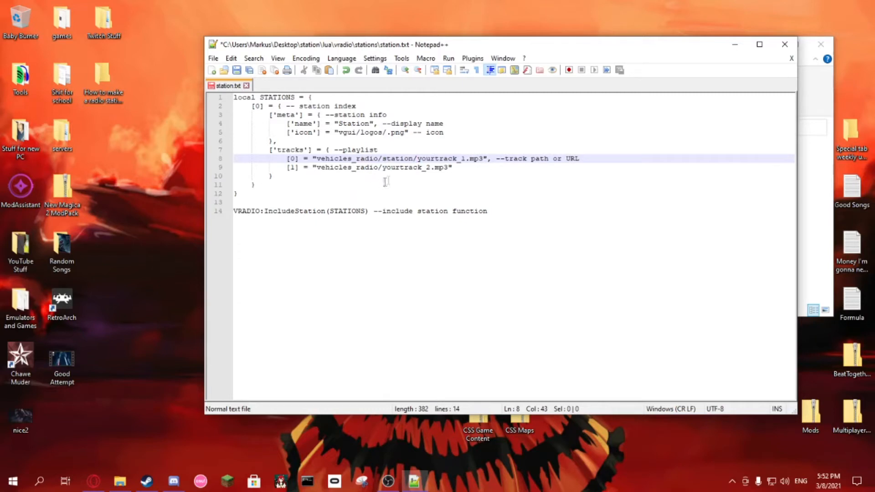
{"action": "left_click", "coordinate": [379, 168]}
{"action": "key", "text": "Right"}
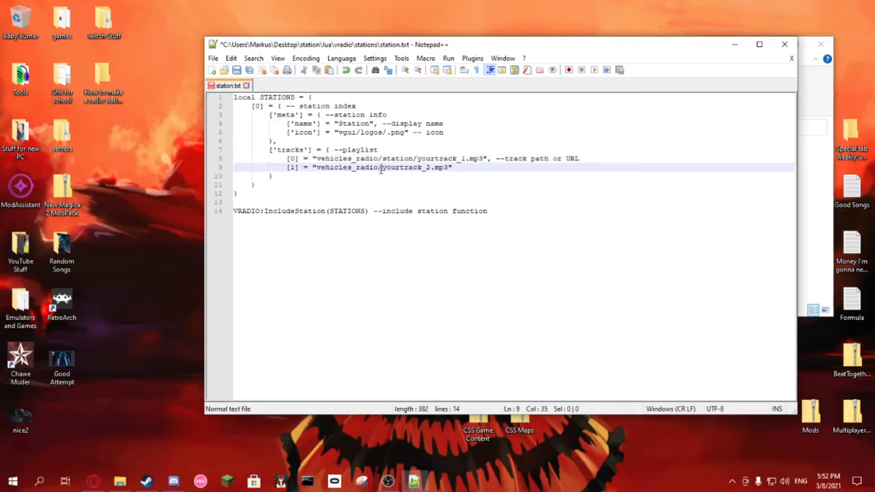
{"action": "type", "text": "station"}
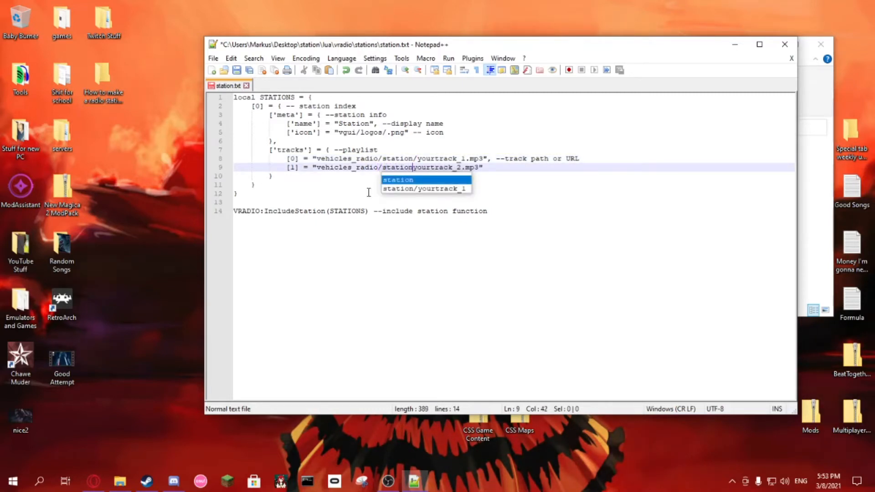
{"action": "type", "text": "/"}
{"action": "left_click", "coordinate": [367, 168]}
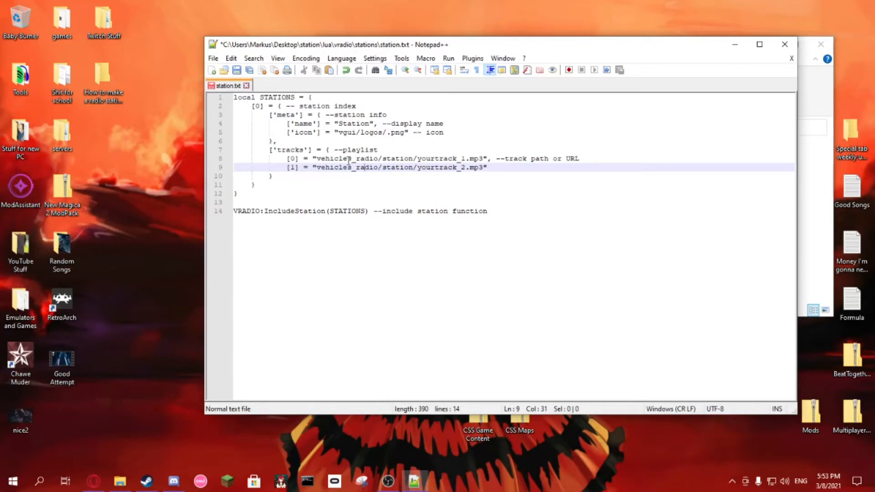
Step: Duplicate the [1] track line below itself with index [2], and add a comma at the end of the [1] line
{"action": "left_click", "coordinate": [290, 158]}
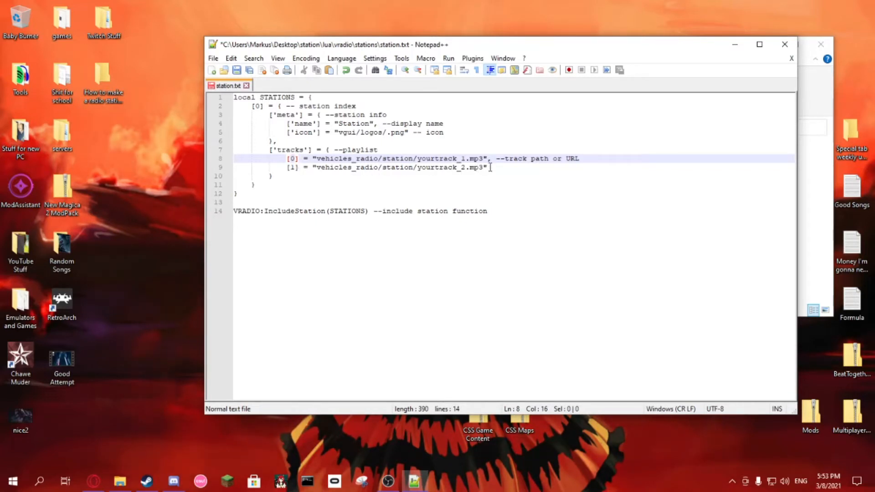
{"action": "left_click_drag", "start_coordinate": [287, 168], "coordinate": [486, 167]}
{"action": "key", "text": "ctrl+c"}
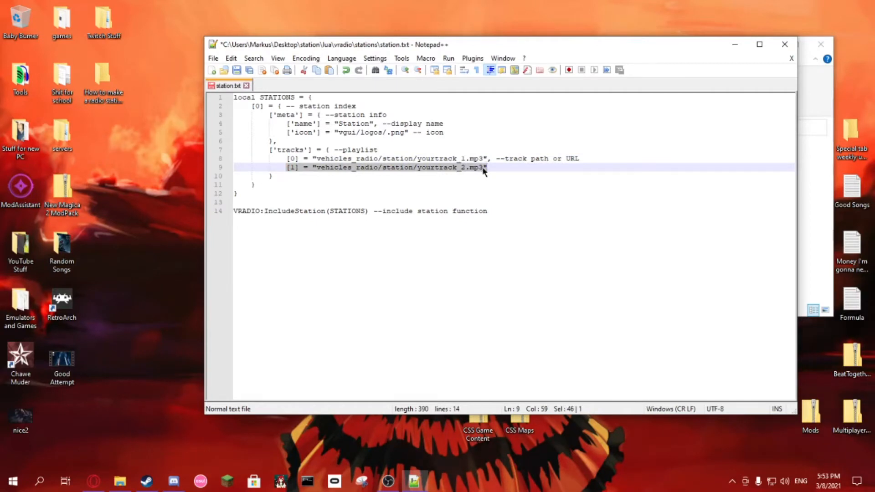
{"action": "left_click", "coordinate": [490, 168]}
{"action": "key", "text": "Return"}
{"action": "key", "text": "ctrl+v"}
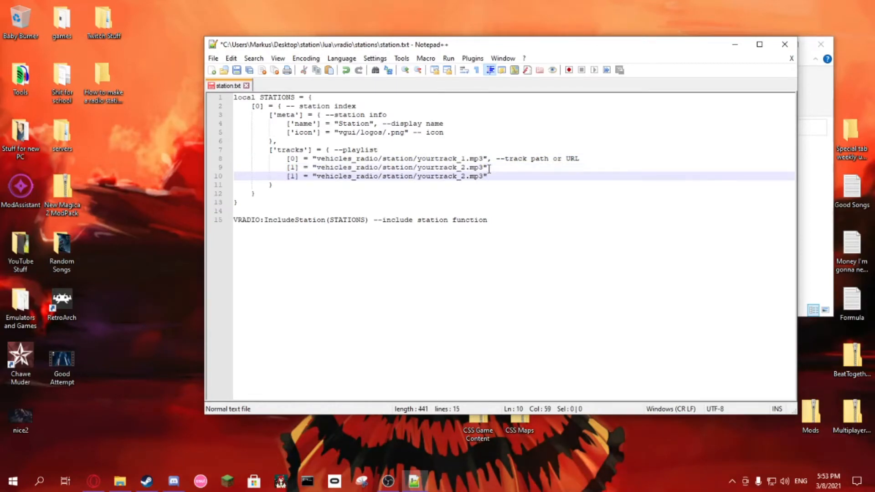
{"action": "double_click", "coordinate": [292, 176]}
{"action": "type", "text": "2"}
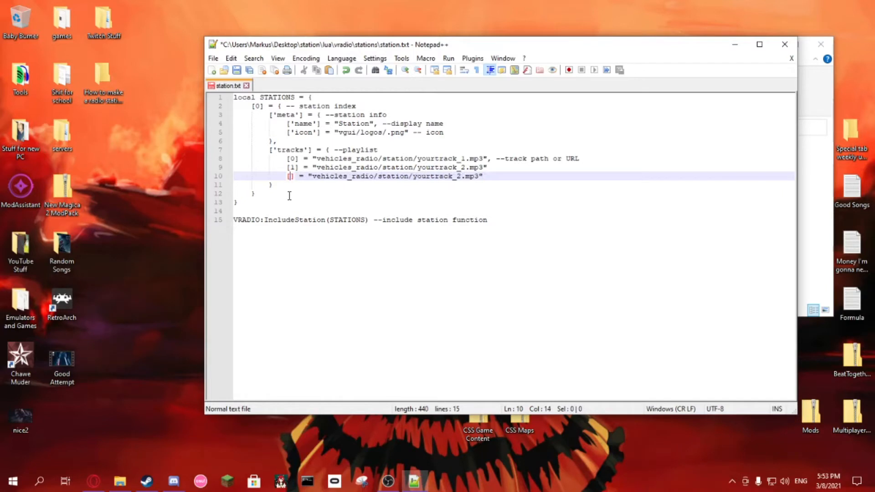
{"action": "left_click", "coordinate": [501, 168]}
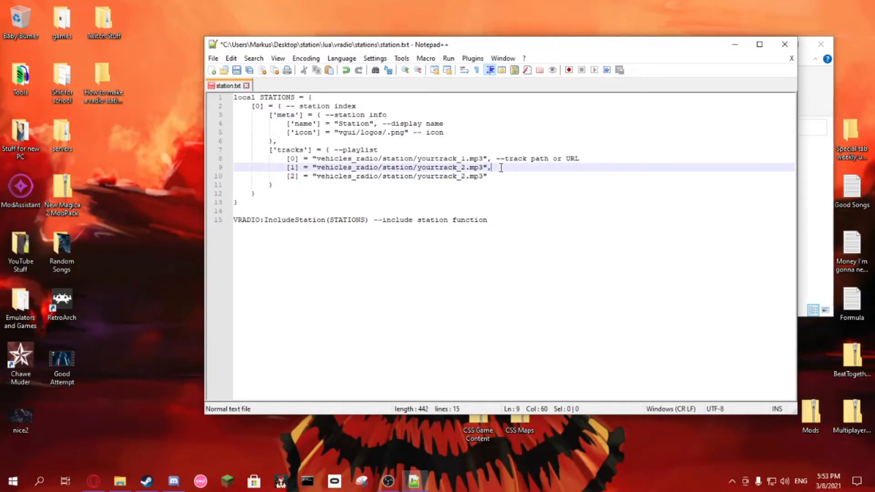
Step: Remove the [2] track line from the playlist and the trailing comma after the [1] track path
{"action": "left_click", "coordinate": [489, 176]}
{"action": "mouse_move", "coordinate": [492, 177]}
{"action": "left_mouse_down"}
{"action": "mouse_move", "coordinate": [269, 178]}
{"action": "mouse_move", "coordinate": [490, 175]}
{"action": "left_mouse_up"}
{"action": "left_click_drag", "start_coordinate": [488, 177], "coordinate": [266, 173]}
{"action": "key", "text": "BackSpace"}
{"action": "key", "text": "BackSpace"}
{"action": "key", "text": "BackSpace"}
{"action": "key", "text": "BackSpace"}
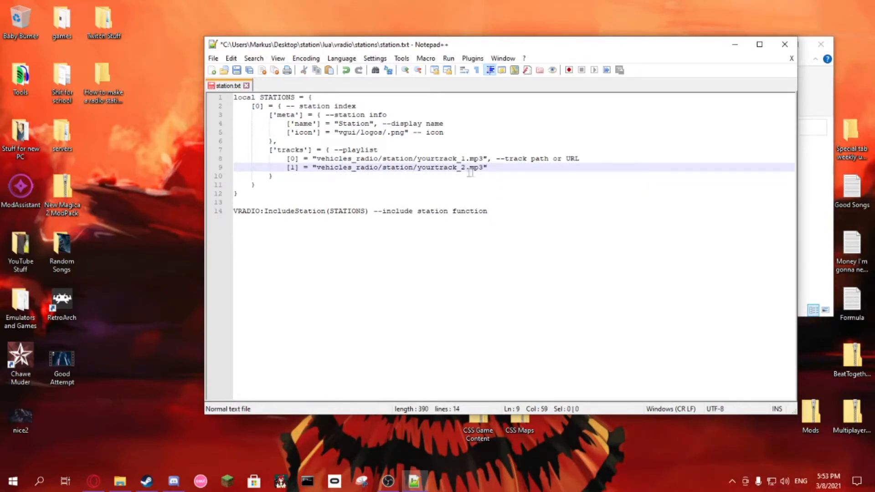
{"action": "left_click_drag", "start_coordinate": [496, 159], "coordinate": [580, 158]}
{"action": "left_click_drag", "start_coordinate": [487, 211], "coordinate": [374, 215]}
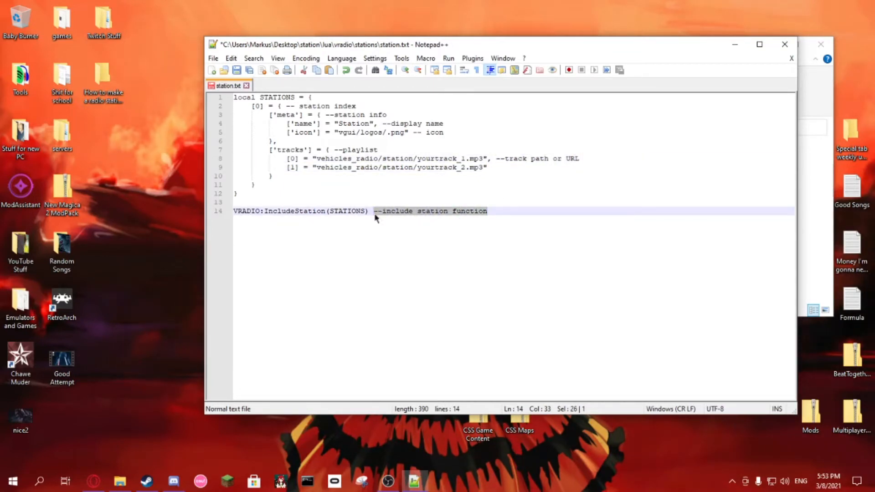
{"action": "left_click", "coordinate": [412, 167]}
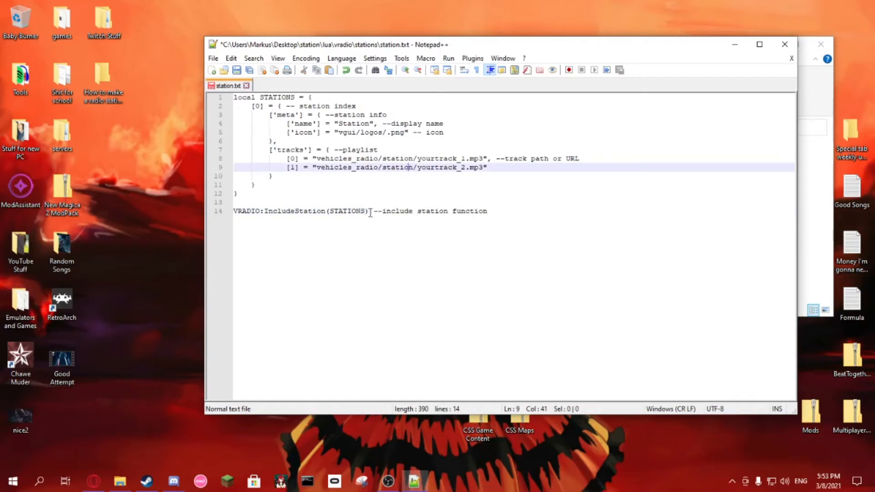
{"action": "left_click_drag", "start_coordinate": [487, 211], "coordinate": [268, 208]}
{"action": "left_click", "coordinate": [287, 193]}
{"action": "left_click", "coordinate": [320, 167]}
{"action": "left_click", "coordinate": [493, 168]}
Step: Delete the placeholder names yourtrack_1 and yourtrack_2 from the track paths, keeping the .mp3 extension, and save the file
{"action": "left_click_drag", "start_coordinate": [466, 167], "coordinate": [418, 168]}
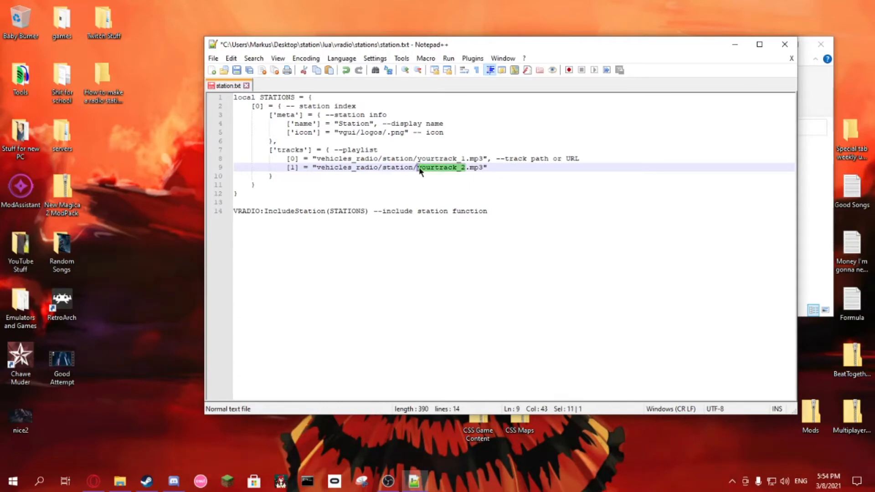
{"action": "key", "text": "BackSpace"}
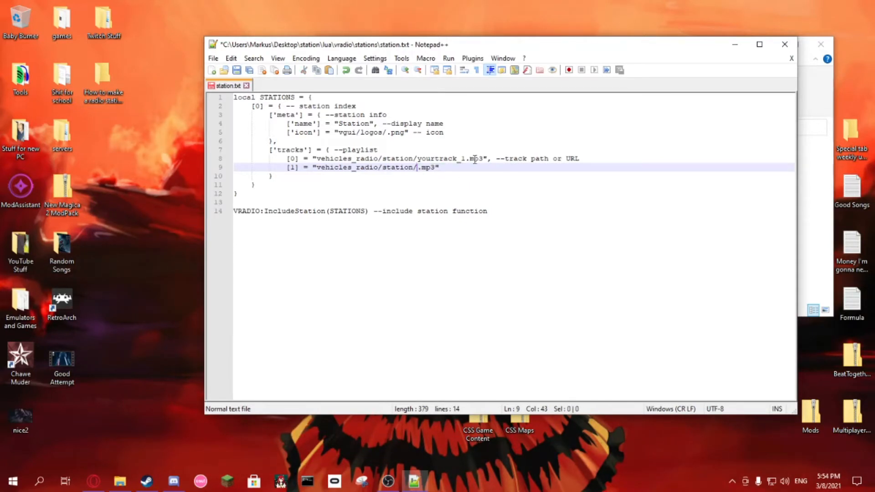
{"action": "left_click_drag", "start_coordinate": [483, 159], "coordinate": [418, 161]}
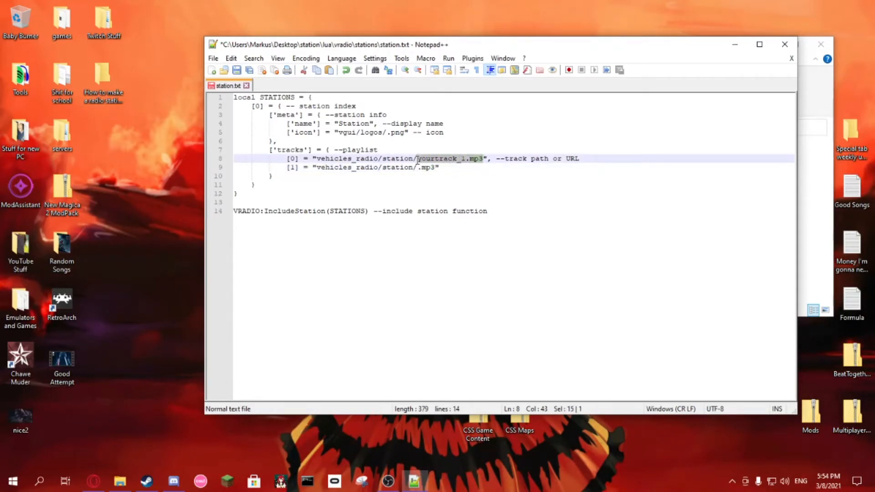
{"action": "key", "text": "BackSpace"}
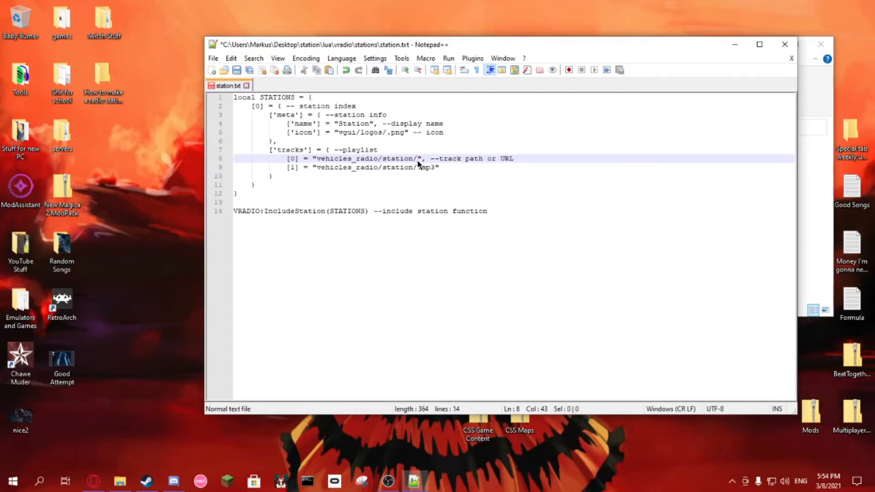
{"action": "type", "text": "."}
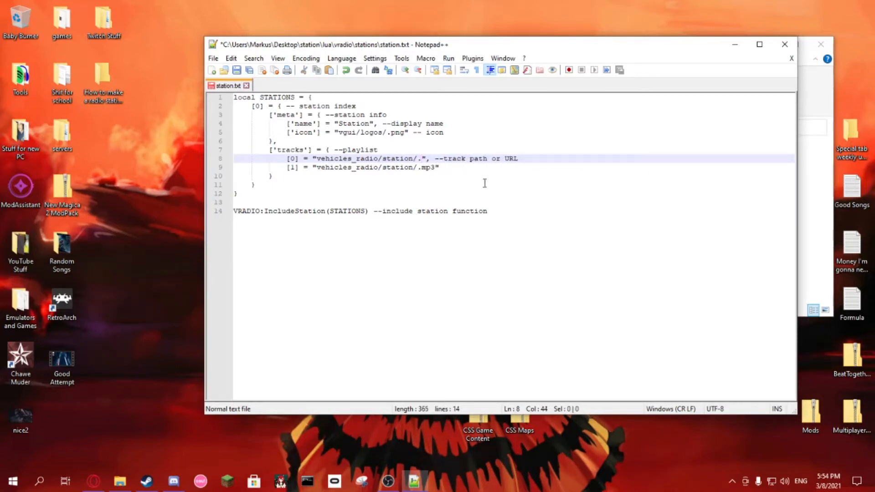
{"action": "type", "text": "mp3"}
{"action": "left_click", "coordinate": [383, 167]}
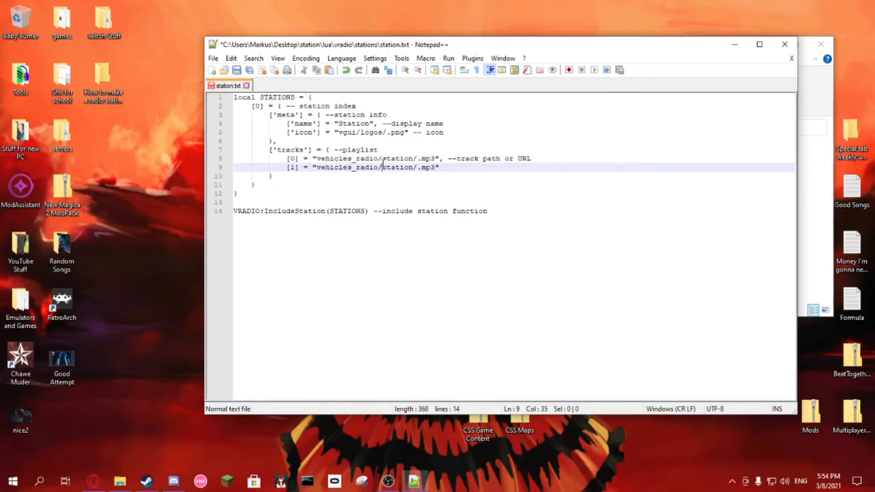
{"action": "key", "text": "ctrl+s"}
Step: Save the script in the stations folder as station.lua, with the file type set to All types
{"action": "left_click", "coordinate": [214, 58]}
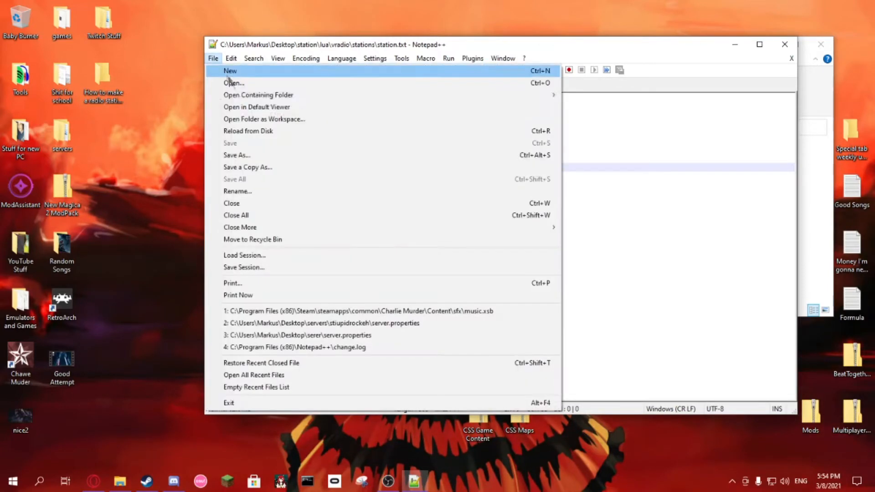
{"action": "left_click", "coordinate": [244, 158]}
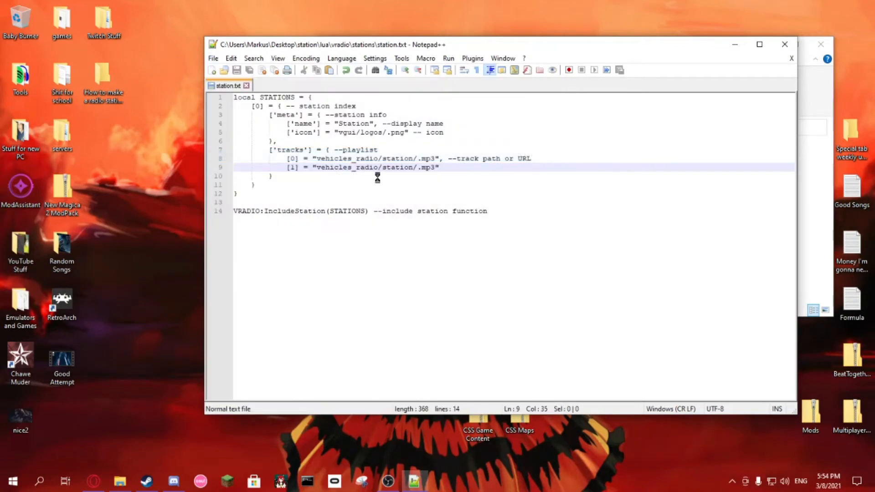
{"action": "left_click", "coordinate": [335, 284]}
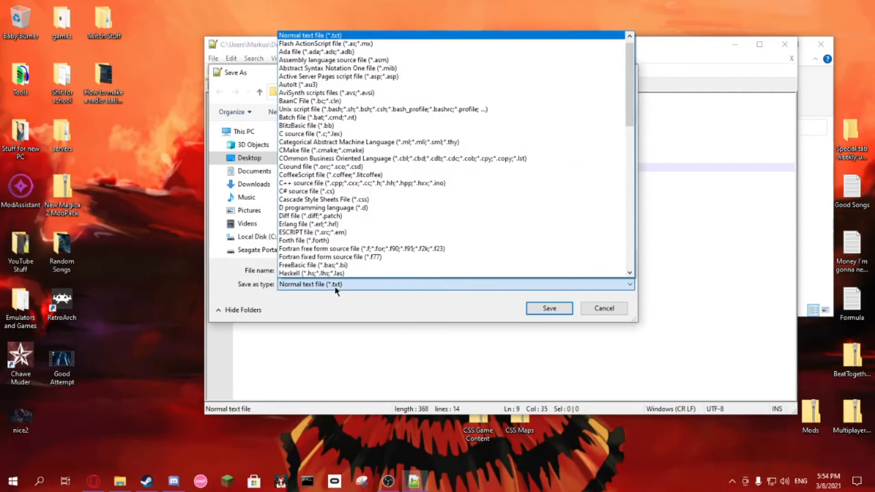
{"action": "scroll", "coordinate": [355, 191], "scroll_direction": "down", "scroll_amount": 5}
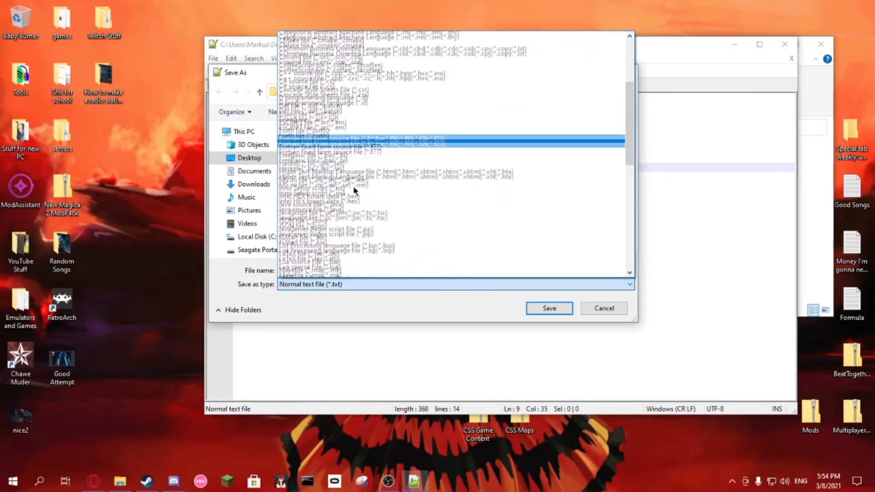
{"action": "scroll", "coordinate": [344, 159], "scroll_direction": "up", "scroll_amount": 5}
{"action": "left_click", "coordinate": [296, 36]}
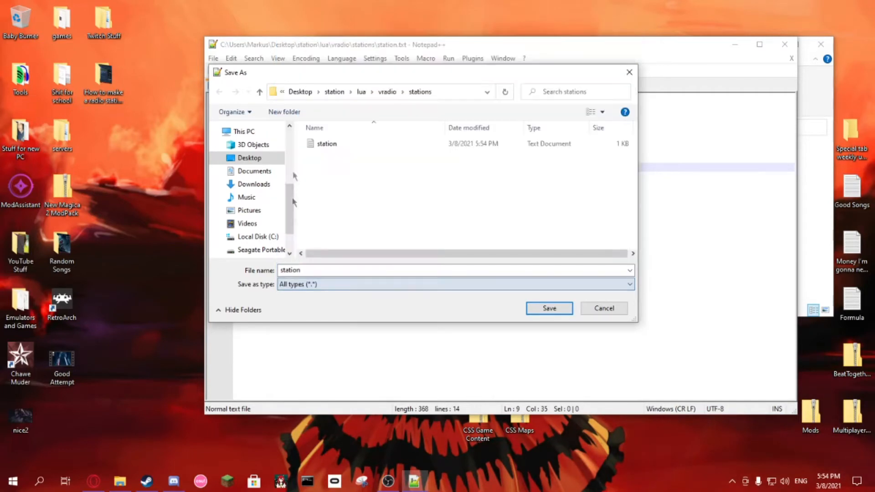
{"action": "double_click", "coordinate": [310, 271]}
{"action": "left_click", "coordinate": [310, 270]}
{"action": "type", "text": ".lua"}
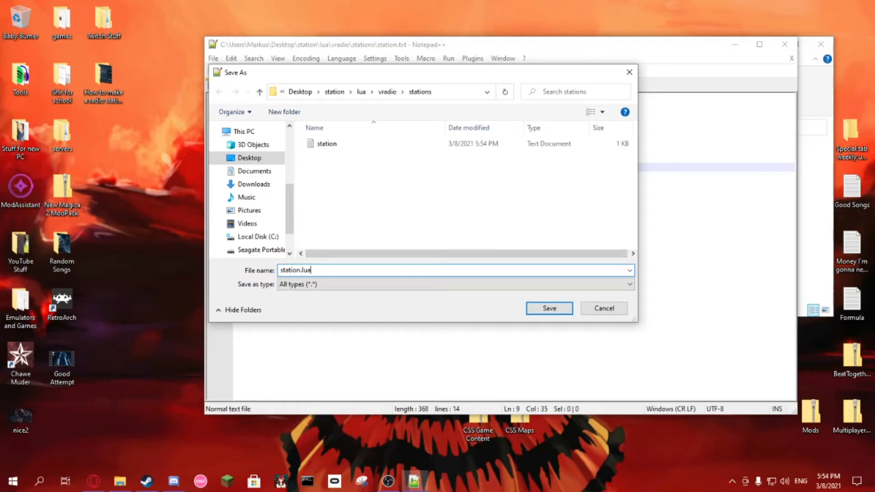
{"action": "key", "text": "Return"}
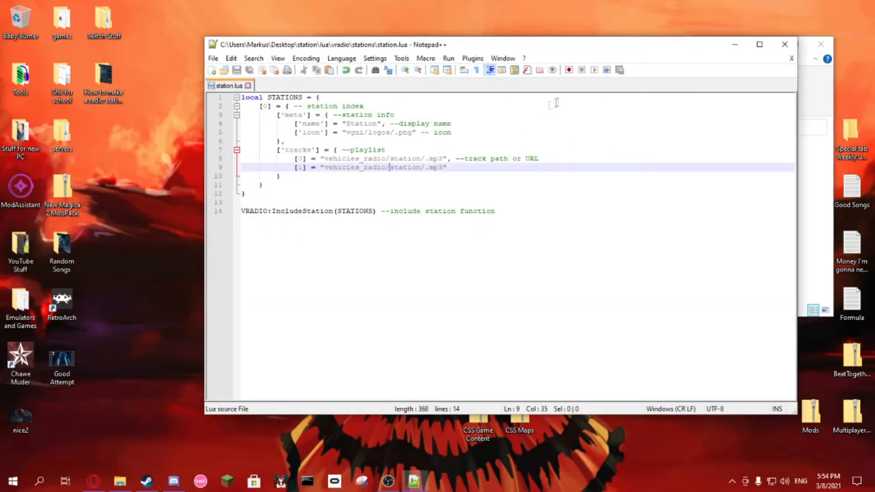
Step: Delete the station text document from the stations folder in File Explorer, keeping station.lua
{"action": "left_click", "coordinate": [734, 45]}
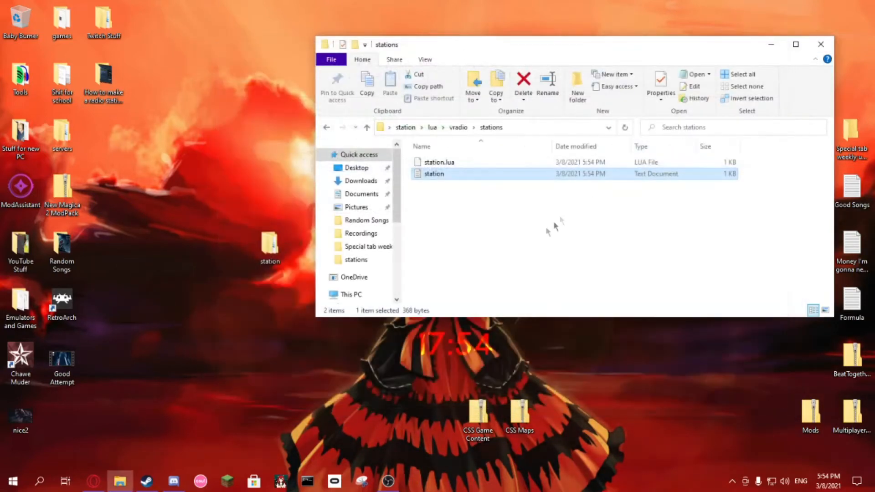
{"action": "left_click", "coordinate": [440, 163]}
{"action": "right_click", "coordinate": [438, 163]}
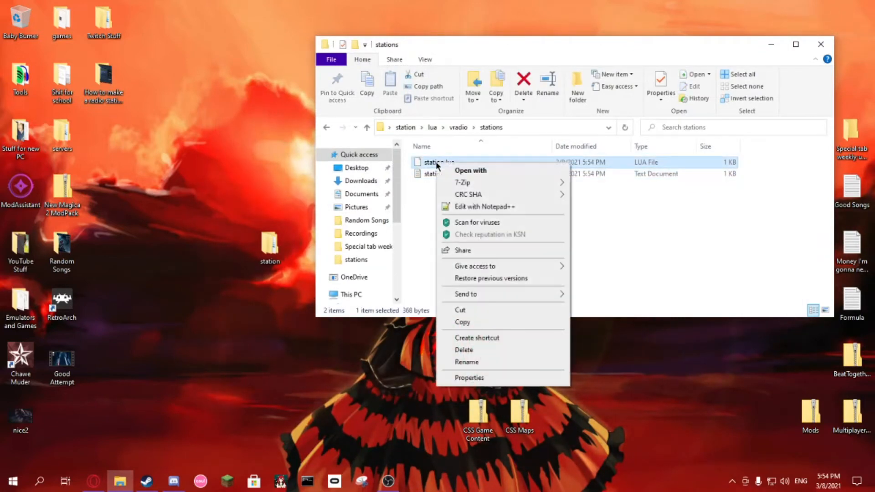
{"action": "left_click", "coordinate": [524, 209]}
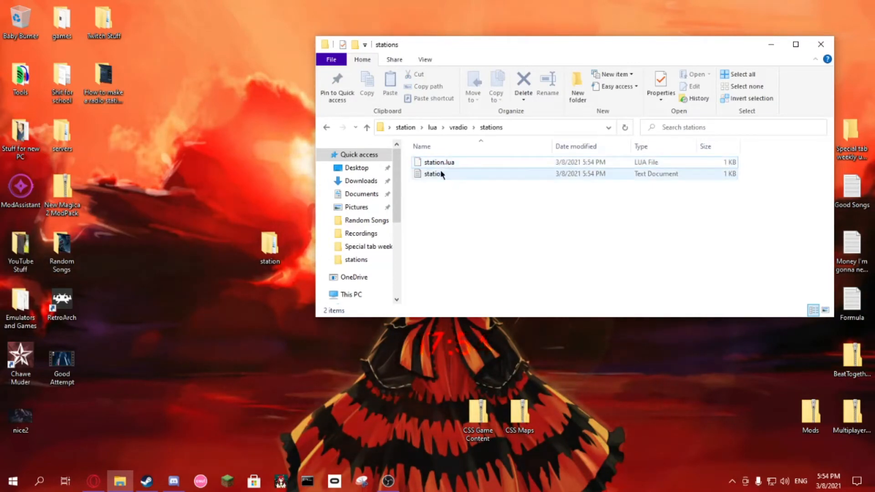
{"action": "right_click", "coordinate": [439, 173]}
{"action": "left_click", "coordinate": [482, 397]}
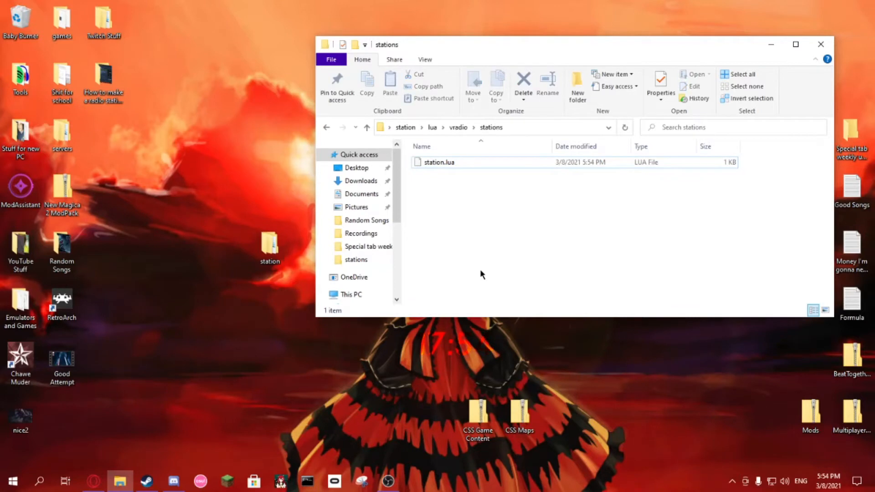
Step: Go to the addon's sound folder and open vehicles_radio and its station subfolder
{"action": "left_click", "coordinate": [406, 127]}
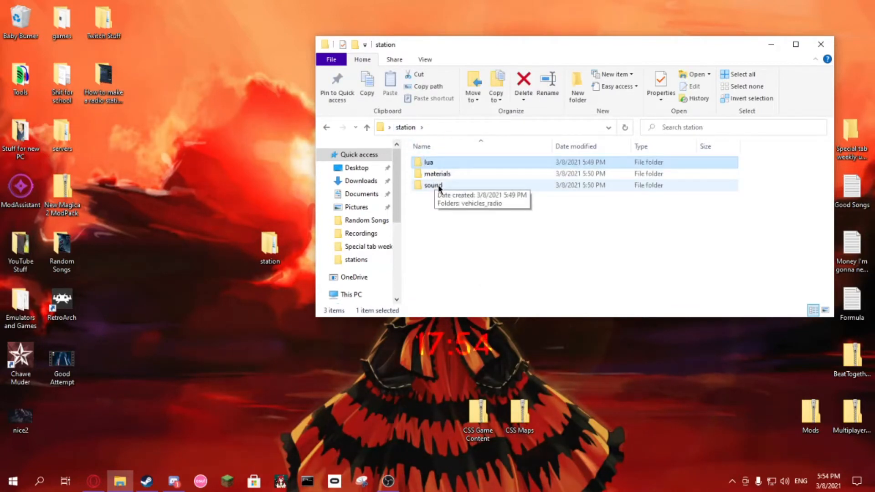
{"action": "double_click", "coordinate": [439, 186]}
{"action": "double_click", "coordinate": [439, 164]}
{"action": "left_click", "coordinate": [439, 164]}
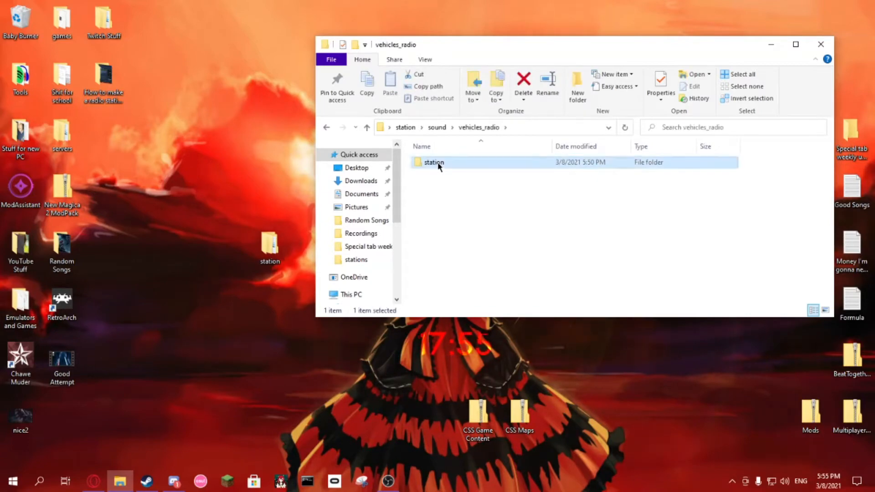
{"action": "double_click", "coordinate": [439, 164]}
Step: Copy the A Boogie Wit Da Hoodie song from the desktop's Random Songs folder into the station sound folder
{"action": "left_click", "coordinate": [64, 254]}
{"action": "double_click", "coordinate": [65, 254]}
{"action": "left_click_drag", "start_coordinate": [558, 75], "coordinate": [200, 26]}
{"action": "right_click", "coordinate": [118, 142]}
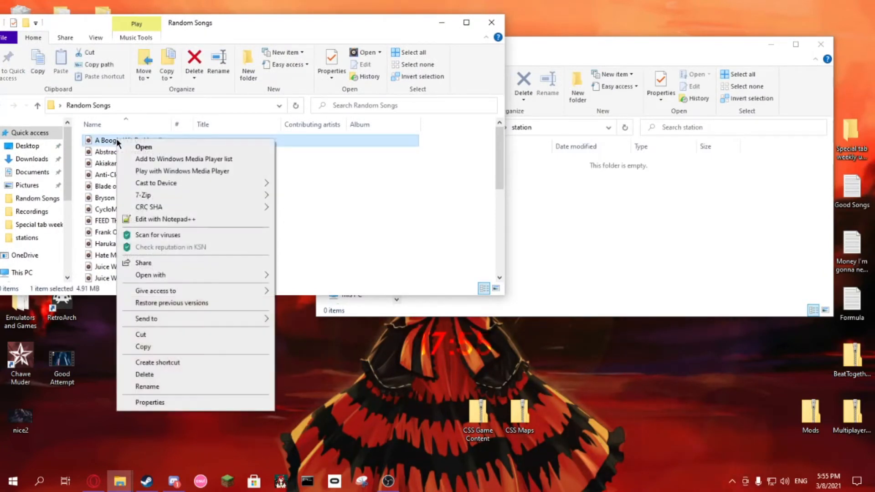
{"action": "left_click", "coordinate": [165, 348]}
{"action": "left_click", "coordinate": [608, 240]}
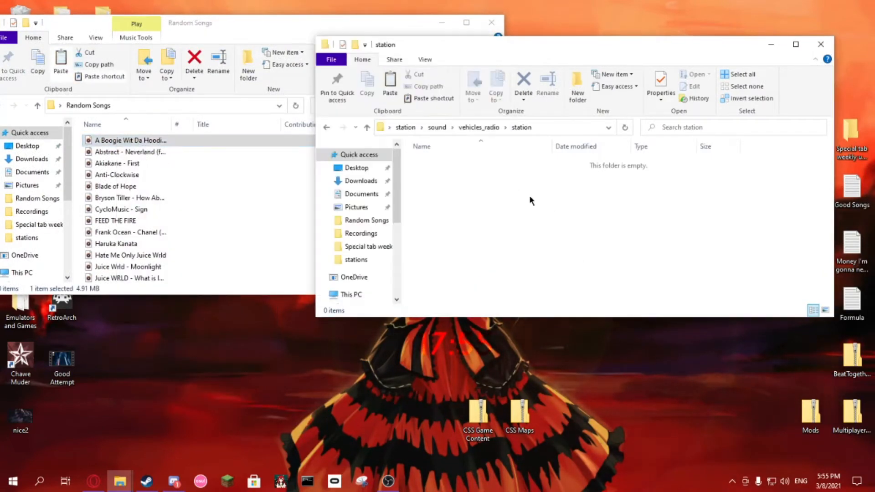
{"action": "right_click", "coordinate": [529, 196]}
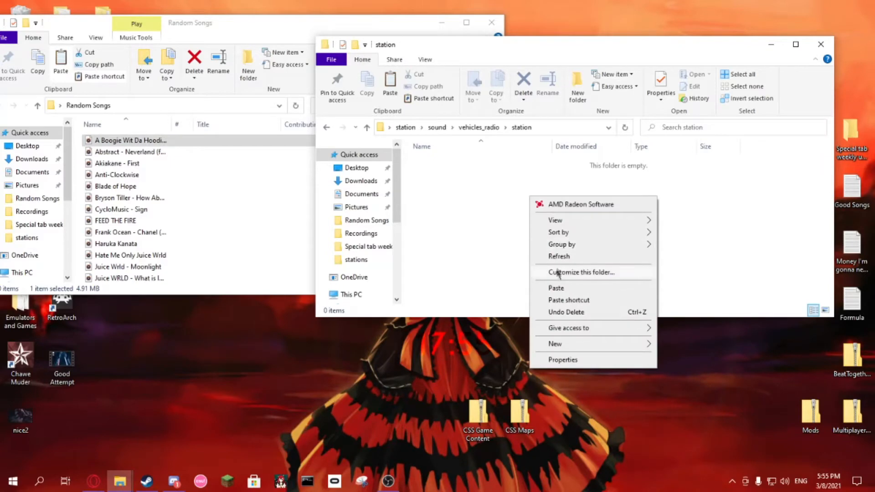
{"action": "left_click", "coordinate": [556, 288]}
Step: Copy the Abstract - Neverland song into the station sound folder and close the Random Songs window
{"action": "left_click", "coordinate": [139, 152]}
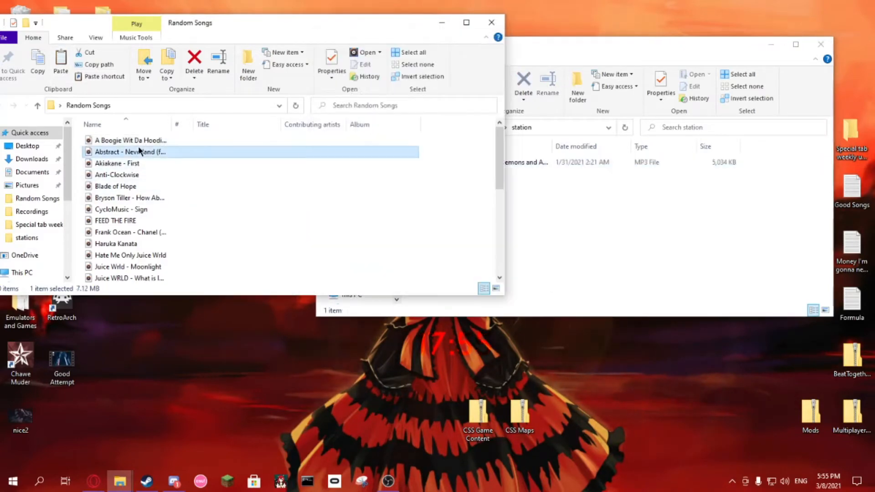
{"action": "right_click", "coordinate": [139, 152]}
{"action": "left_click", "coordinate": [179, 353]}
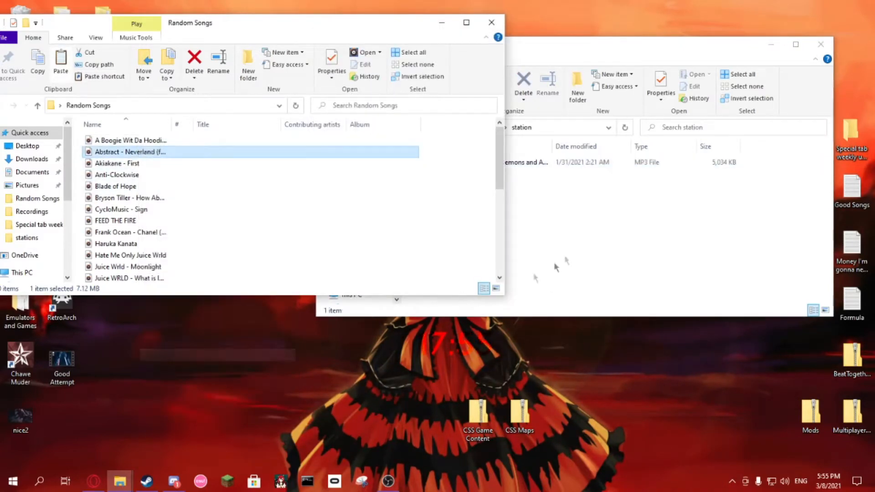
{"action": "left_click", "coordinate": [557, 268]}
{"action": "right_click", "coordinate": [458, 208]}
{"action": "left_click", "coordinate": [484, 298]}
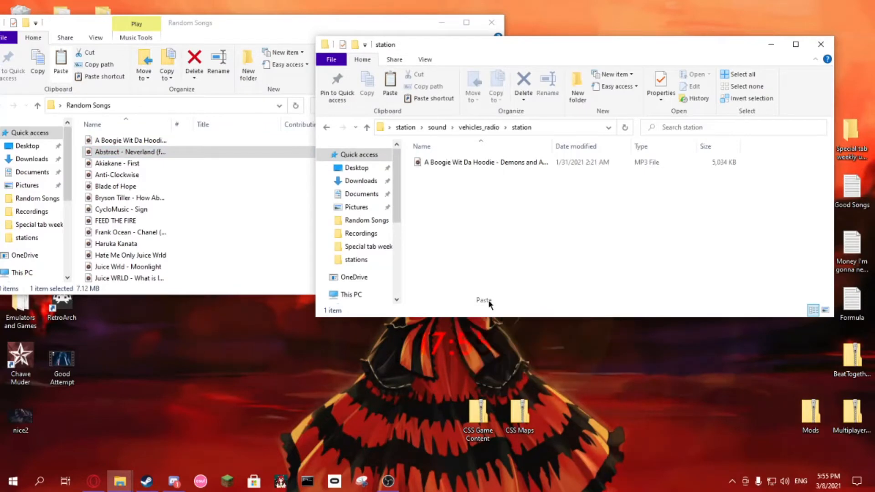
{"action": "left_click", "coordinate": [492, 23]}
Step: Maximize the station folder window and rename the A Boogie Wit Da Hoodie file to demons_and_angels
{"action": "left_click", "coordinate": [795, 45]}
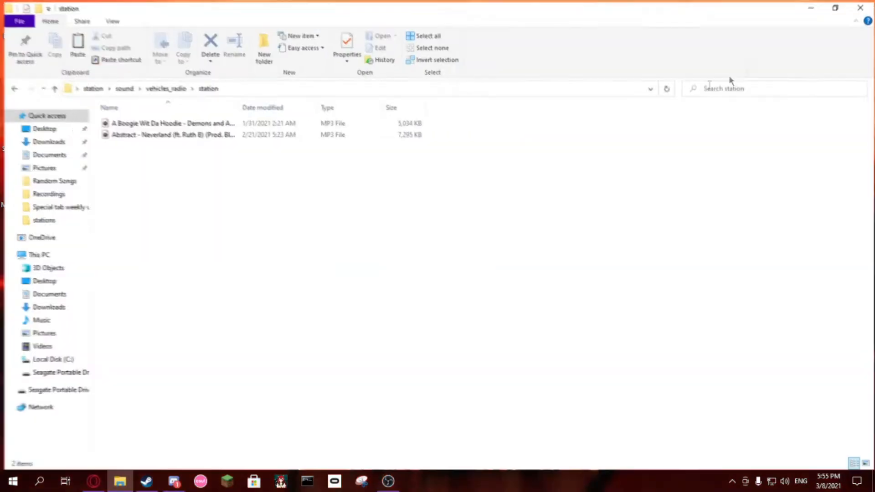
{"action": "right_click", "coordinate": [182, 122]}
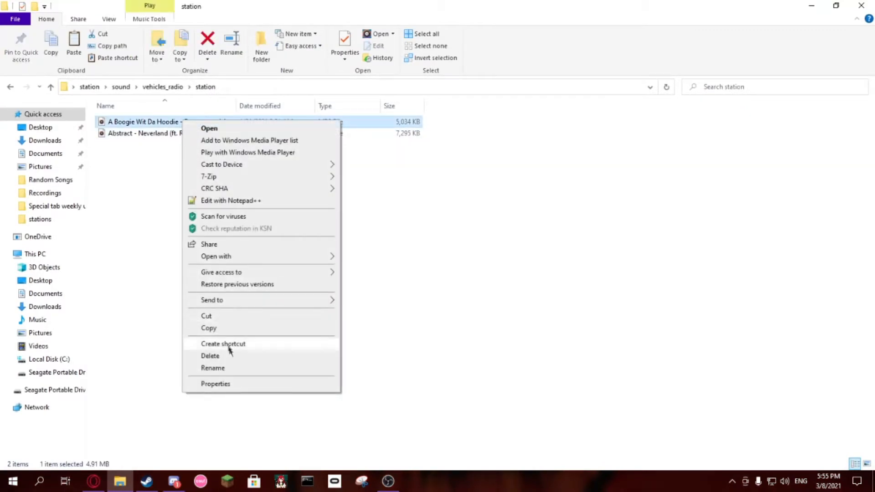
{"action": "left_click", "coordinate": [235, 363]}
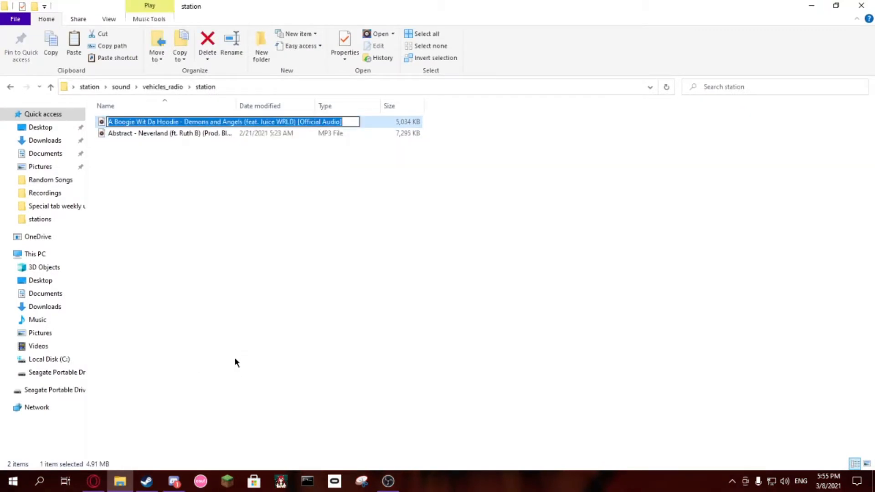
{"action": "key", "text": "BackSpace"}
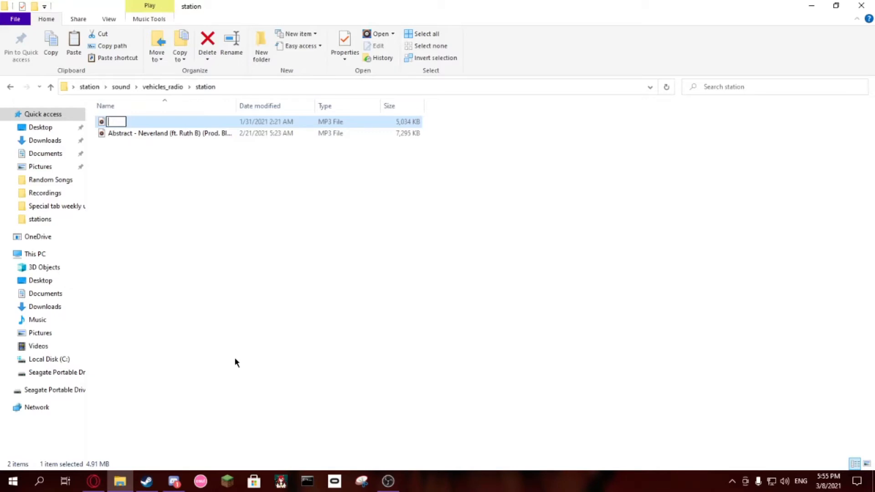
{"action": "type", "text": "demons_and_angels"}
{"action": "key", "text": "Return"}
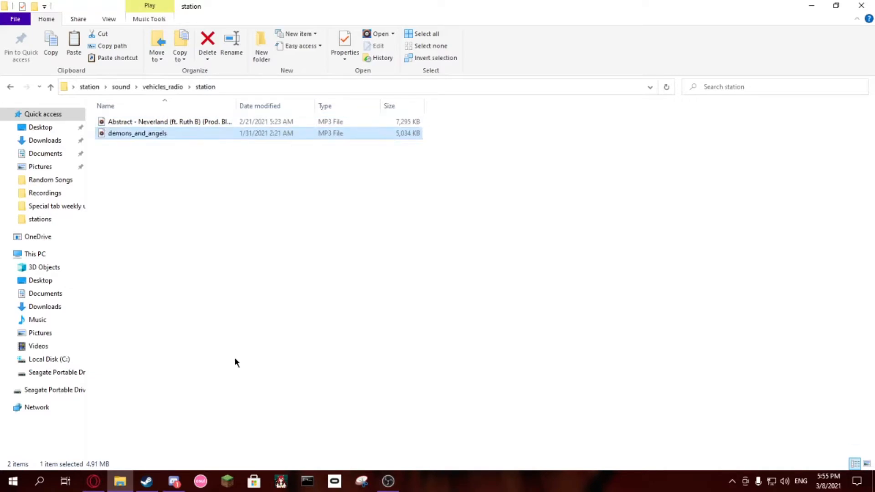
Step: Rename the demons_and_angels track in the station sound folder to uppercase DEMONS_AND_ANGELS
{"action": "right_click", "coordinate": [134, 133]}
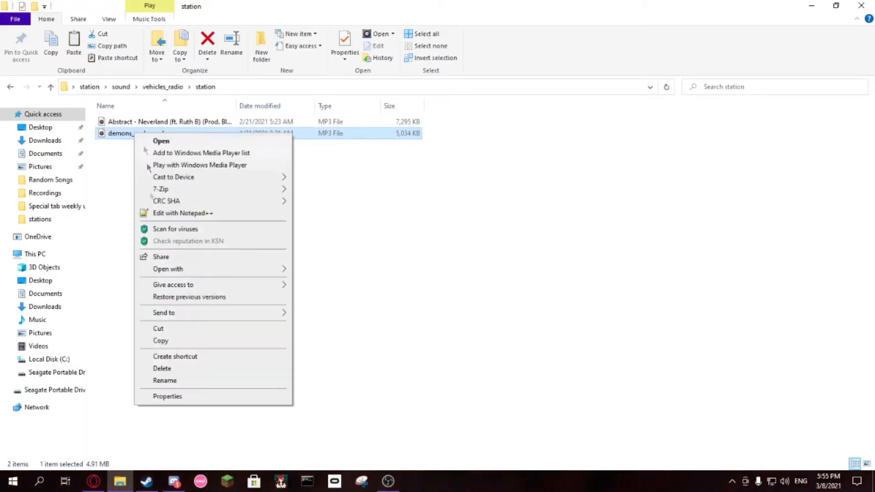
{"action": "left_click", "coordinate": [172, 381]}
{"action": "key", "text": "End"}
{"action": "key", "text": "BackSpace"}
{"action": "key", "text": "BackSpace"}
{"action": "key", "text": "BackSpace"}
{"action": "key", "text": "BackSpace"}
{"action": "key", "text": "BackSpace"}
{"action": "key", "text": "BackSpace"}
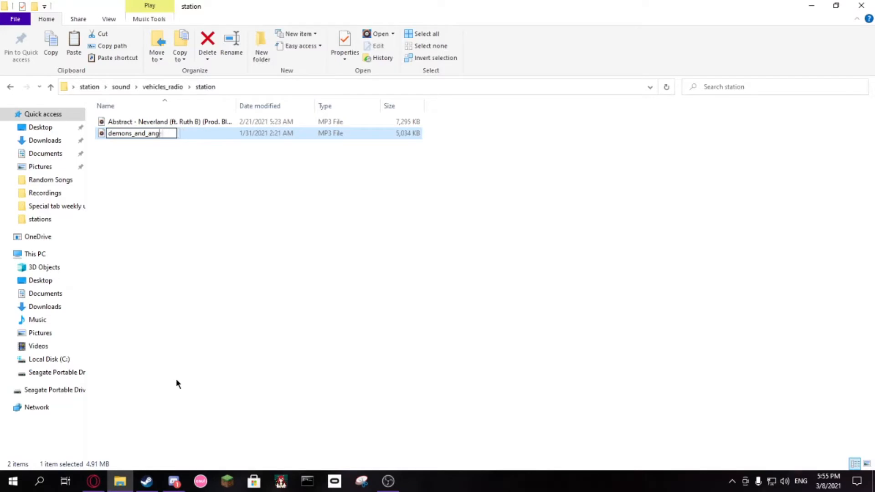
{"action": "type", "text": "ANGELS"}
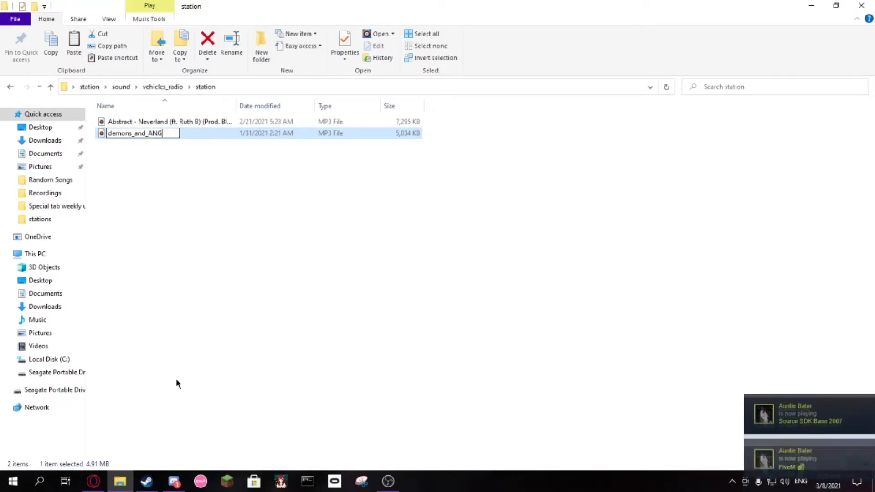
{"action": "key", "text": "BackSpace"}
{"action": "key", "text": "BackSpace"}
{"action": "key", "text": "BackSpace"}
{"action": "type", "text": "AND"}
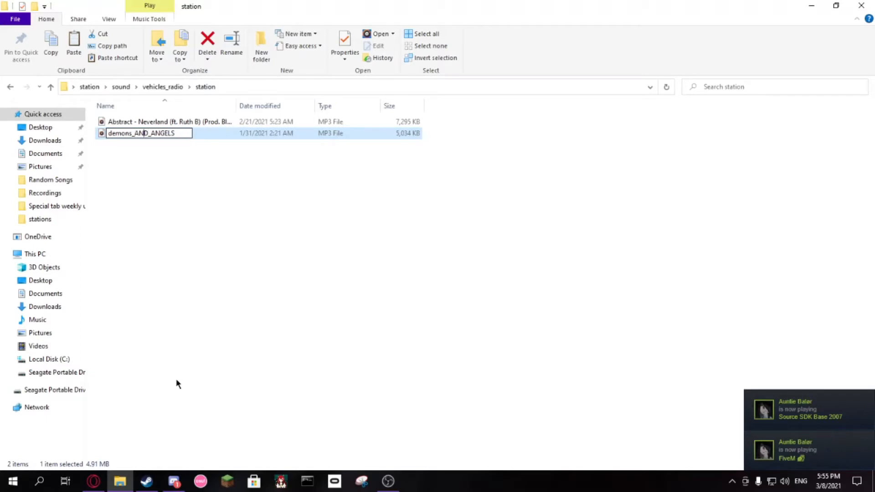
{"action": "key", "text": "Left"}
{"action": "key", "text": "Left"}
{"action": "key", "text": "Left"}
{"action": "key", "text": "Left"}
{"action": "key", "text": "BackSpace"}
{"action": "key", "text": "BackSpace"}
{"action": "key", "text": "BackSpace"}
{"action": "key", "text": "BackSpace"}
{"action": "key", "text": "BackSpace"}
{"action": "key", "text": "BackSpace"}
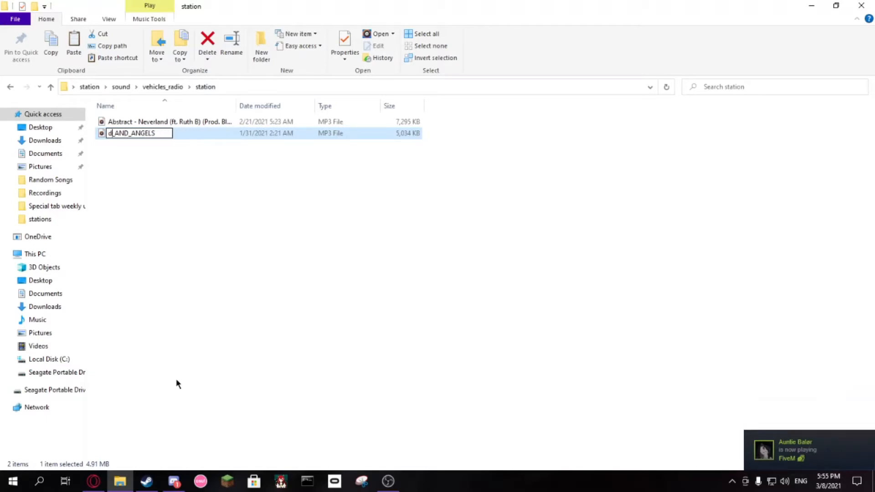
{"action": "type", "text": "DEMONS"}
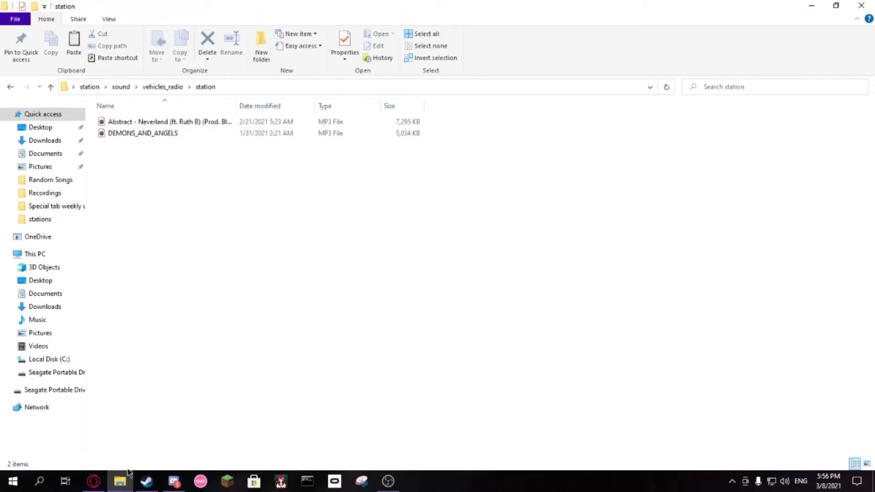
Step: Rename the Abstract - Neverland MP3 file as NEVERLAND
{"action": "mouse_move", "coordinate": [127, 481]}
{"action": "right_click", "coordinate": [159, 121]}
{"action": "left_click", "coordinate": [189, 366]}
{"action": "key", "text": "BackSpace"}
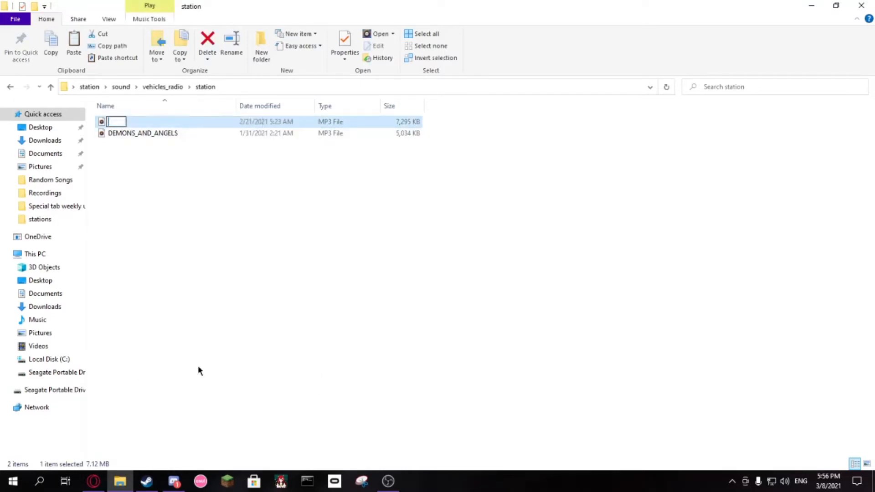
{"action": "type", "text": "NEVERLAND"}
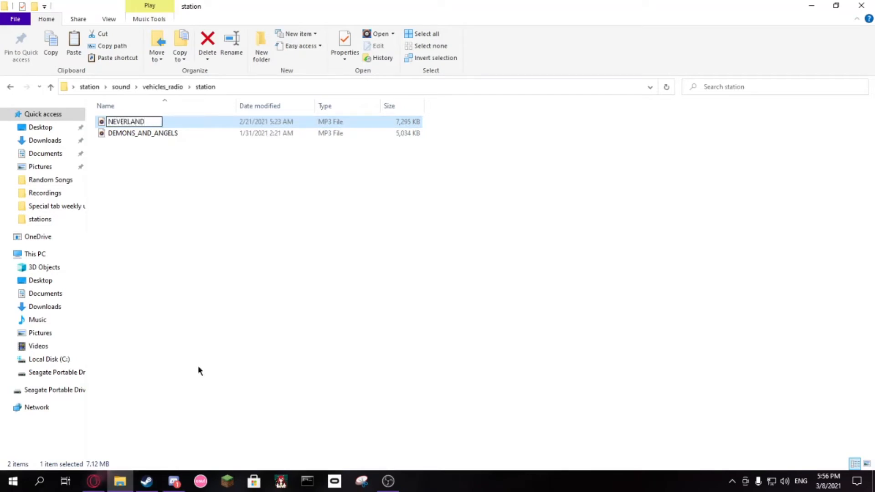
{"action": "key", "text": "Return"}
Step: Go to the addon's lua, vradio, stations folder and open station.lua in Notepad++
{"action": "left_click", "coordinate": [90, 87]}
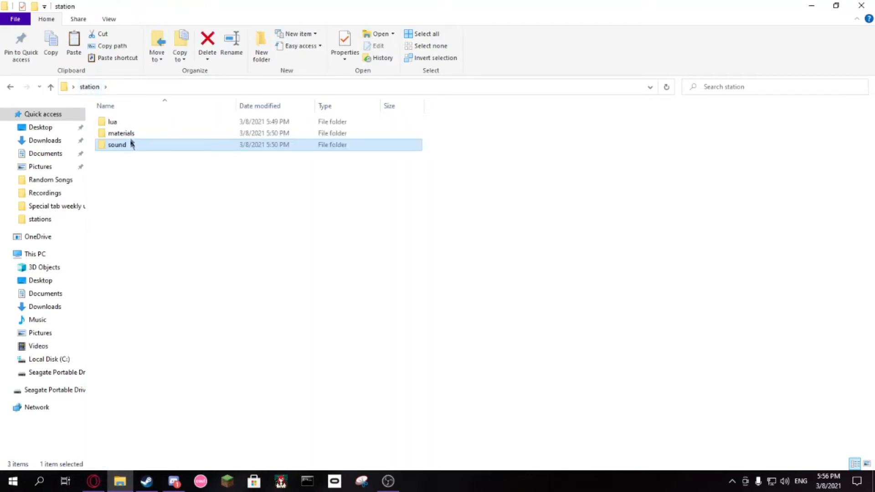
{"action": "double_click", "coordinate": [129, 123]}
{"action": "double_click", "coordinate": [128, 124]}
{"action": "double_click", "coordinate": [125, 125]}
{"action": "right_click", "coordinate": [124, 124]}
{"action": "left_click", "coordinate": [162, 171]}
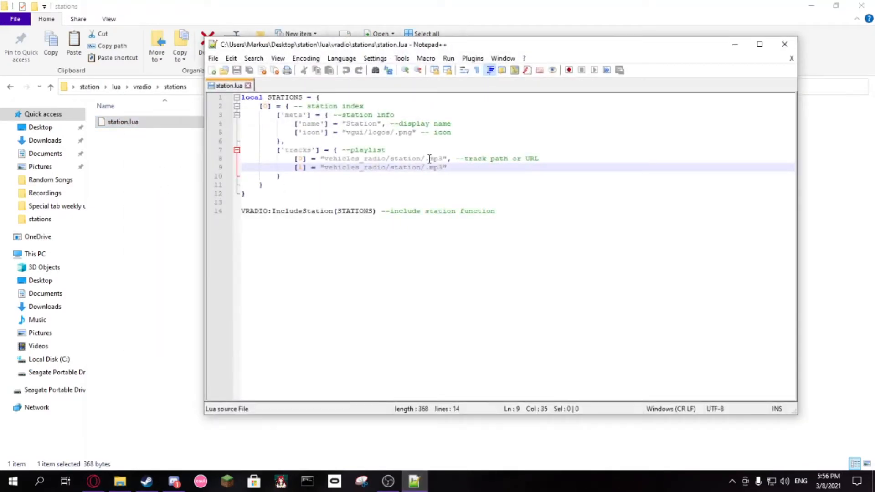
Step: Check the MP3 names in the station sound folder and enter DEMONS_AND_ANGELS and NEVERLAND as the file names of tracks 0 and 1
{"action": "left_click", "coordinate": [425, 159]}
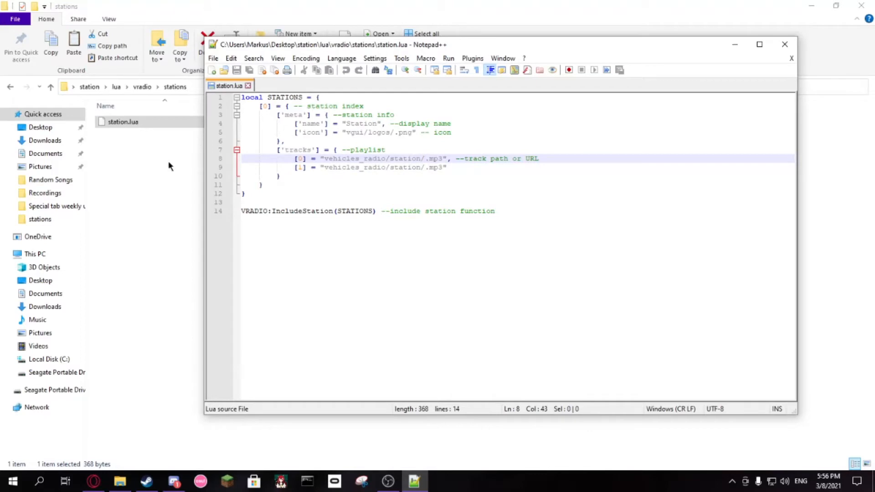
{"action": "left_click", "coordinate": [89, 87]}
{"action": "double_click", "coordinate": [125, 144]}
{"action": "double_click", "coordinate": [131, 121]}
{"action": "double_click", "coordinate": [131, 122]}
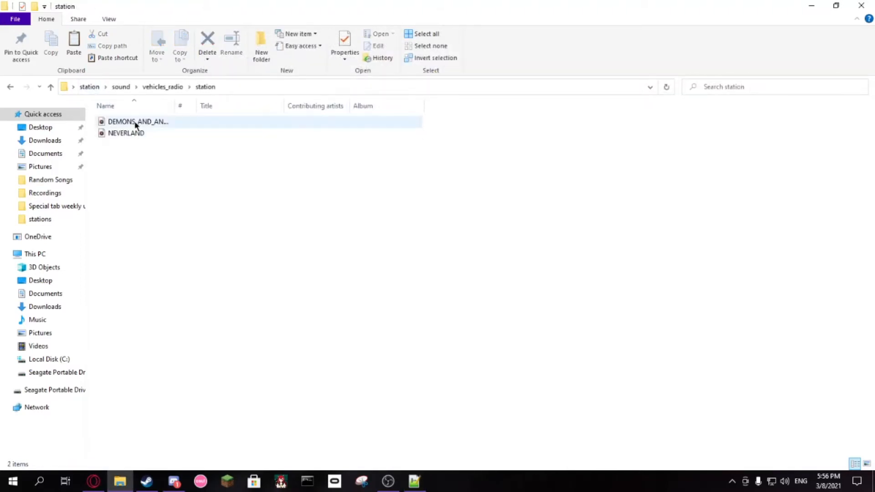
{"action": "left_click", "coordinate": [414, 480]}
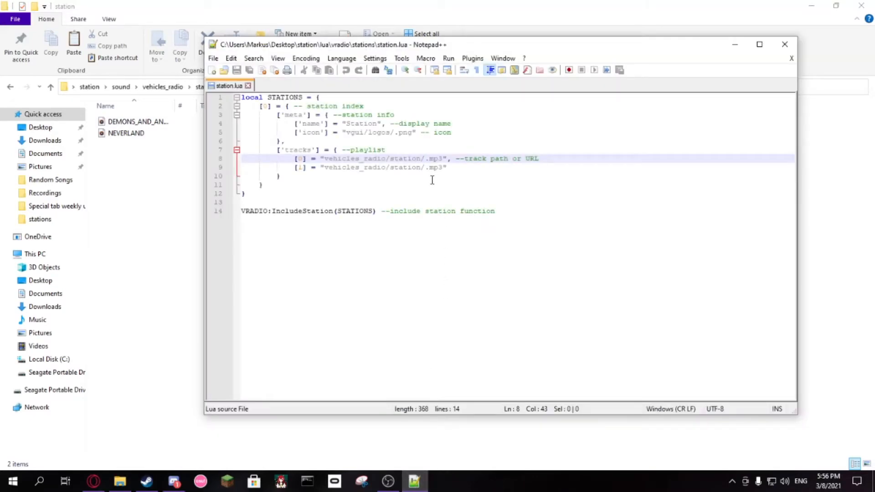
{"action": "type", "text": "DEMONS_AND_ANGELS"}
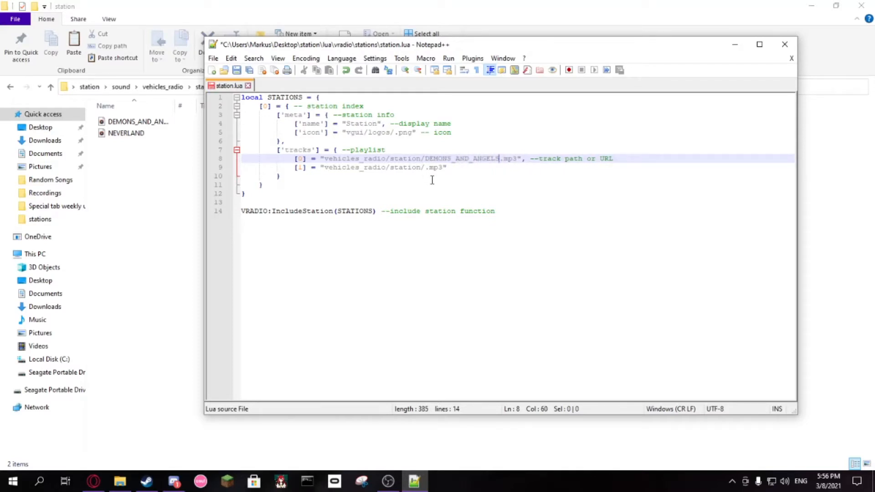
{"action": "left_click", "coordinate": [426, 167]}
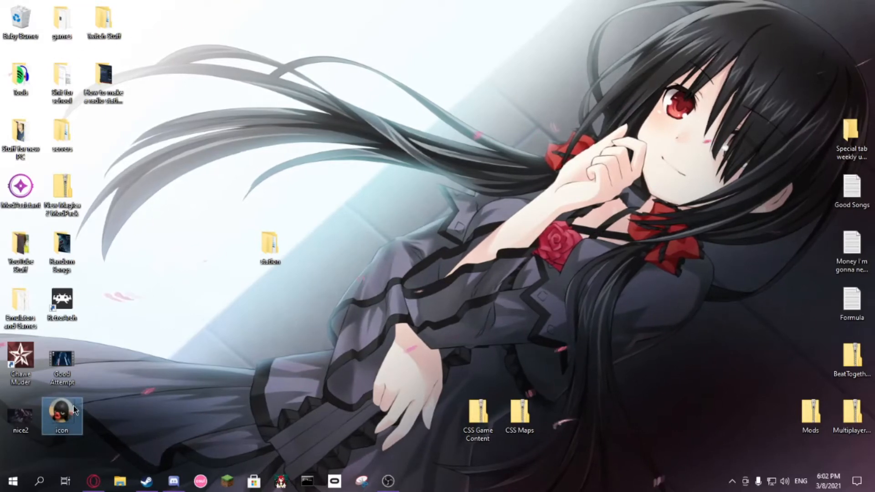
Step: Open the desktop station folder's materials, vgui, logos subfolder and move the icon image from the desktop into it
{"action": "double_click", "coordinate": [269, 246]}
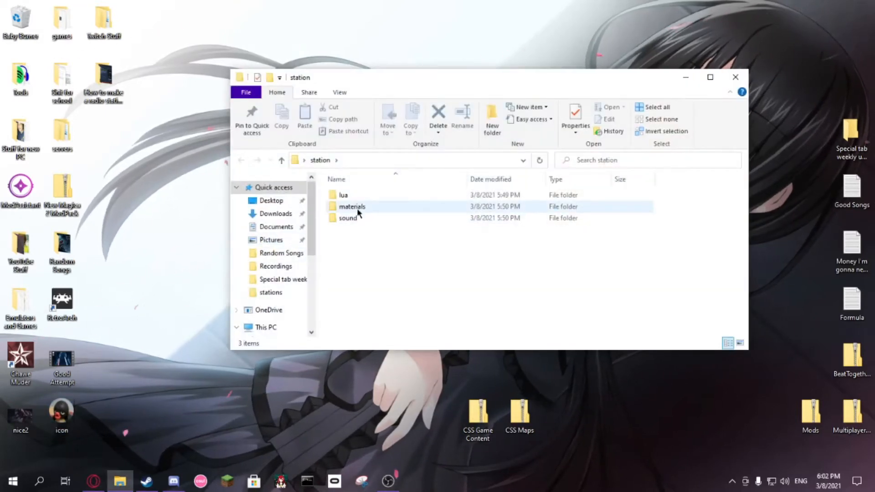
{"action": "double_click", "coordinate": [358, 209]}
{"action": "double_click", "coordinate": [355, 199]}
{"action": "double_click", "coordinate": [354, 194]}
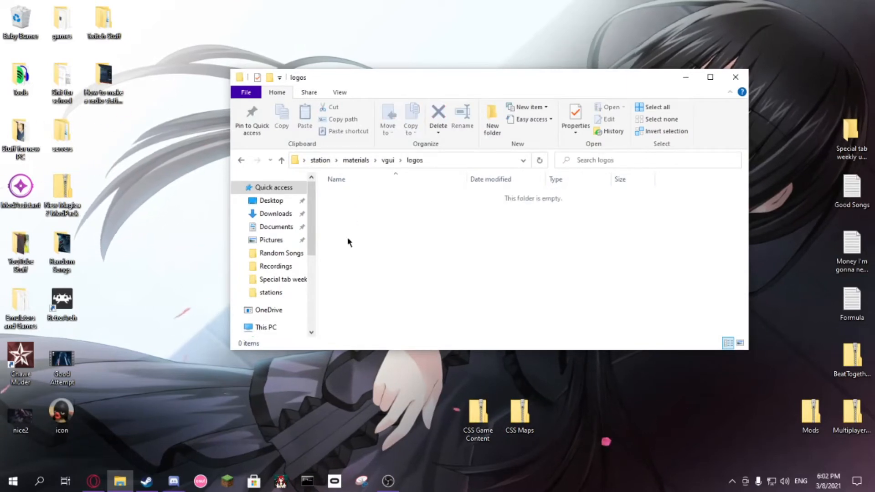
{"action": "left_click_drag", "start_coordinate": [62, 412], "coordinate": [396, 242]}
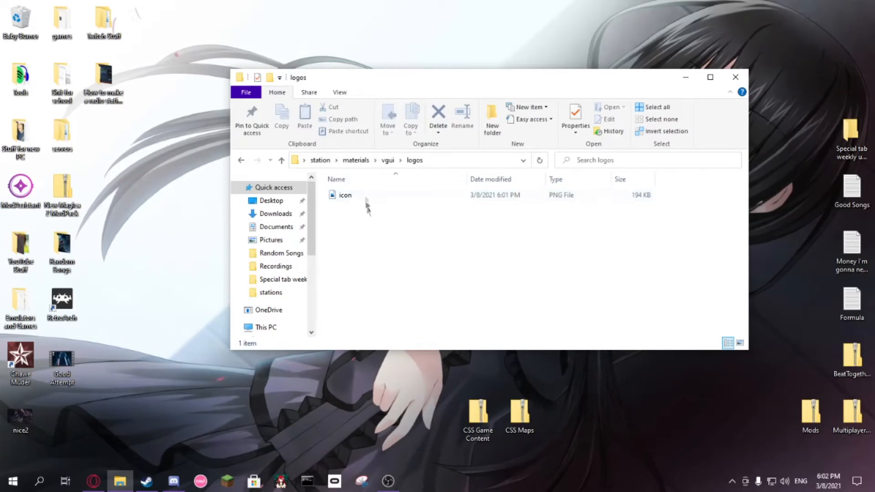
Step: Return to the addon's lua, vradio, stations folder and reopen station.lua in Notepad++
{"action": "left_click", "coordinate": [355, 161]}
{"action": "left_click", "coordinate": [320, 160]}
{"action": "left_click", "coordinate": [354, 196]}
{"action": "double_click", "coordinate": [354, 195]}
{"action": "double_click", "coordinate": [354, 196]}
{"action": "double_click", "coordinate": [354, 195]}
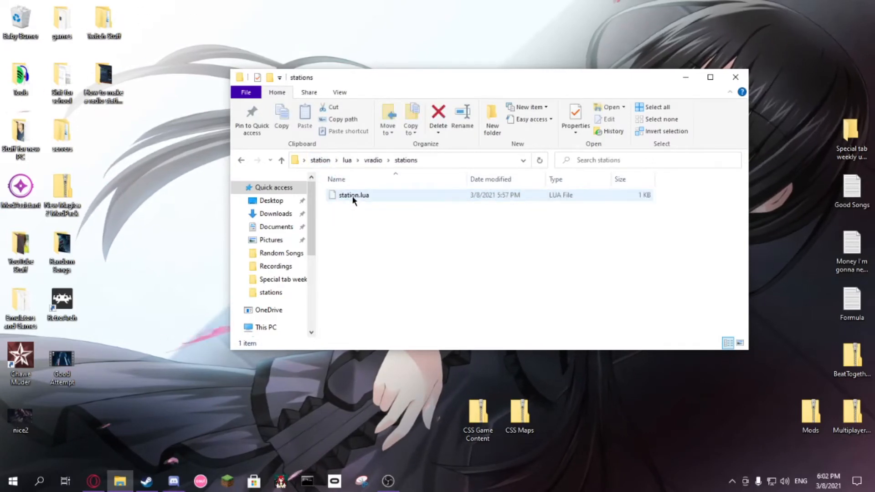
{"action": "right_click", "coordinate": [353, 198]}
{"action": "left_click", "coordinate": [388, 240]}
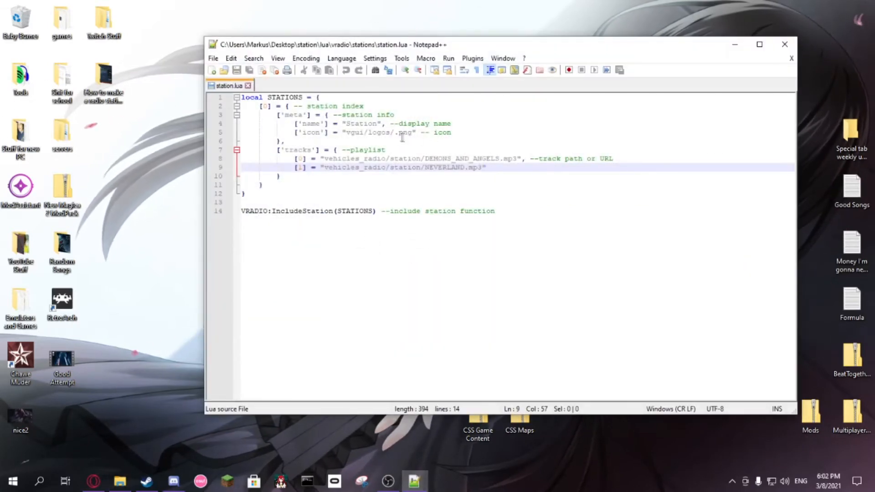
Step: Complete the station's icon path as vgui/logos/icon.png and save station.lua
{"action": "left_click", "coordinate": [395, 133]}
{"action": "type", "text": "icon"}
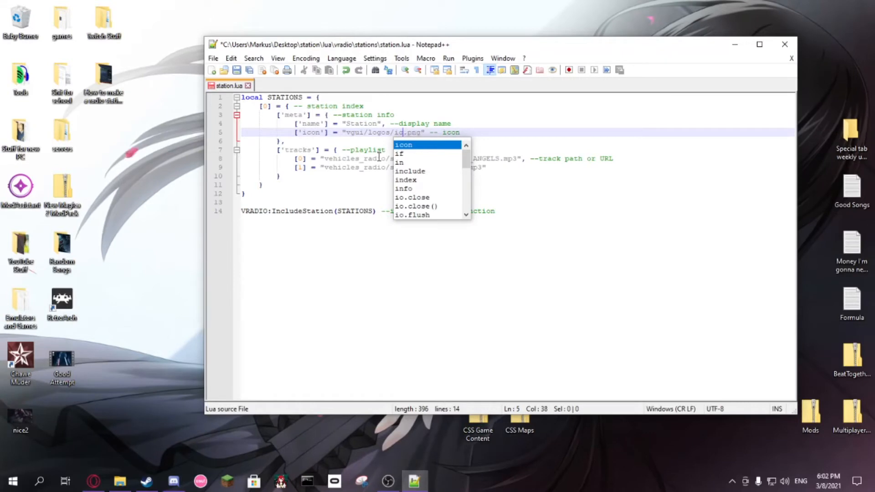
{"action": "left_click", "coordinate": [360, 133]}
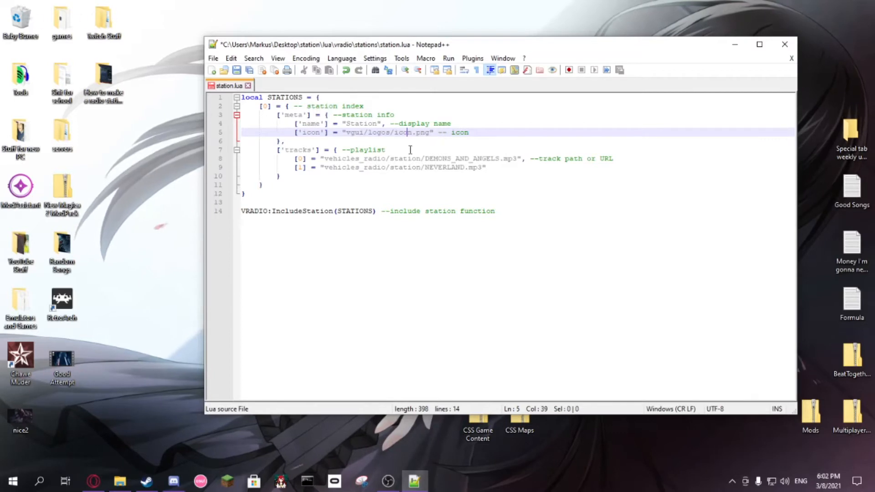
{"action": "key", "text": "ctrl+s"}
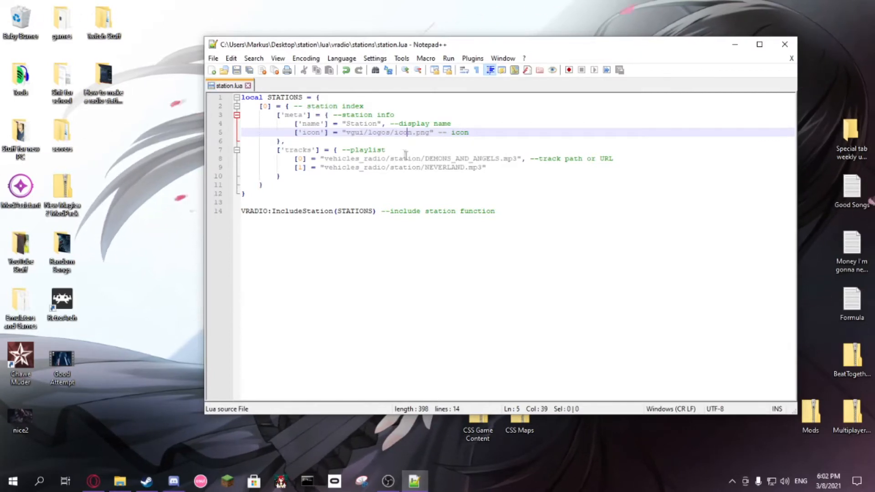
Step: Close Notepad++ and return to the addon's top-level station folder
{"action": "left_click", "coordinate": [412, 169]}
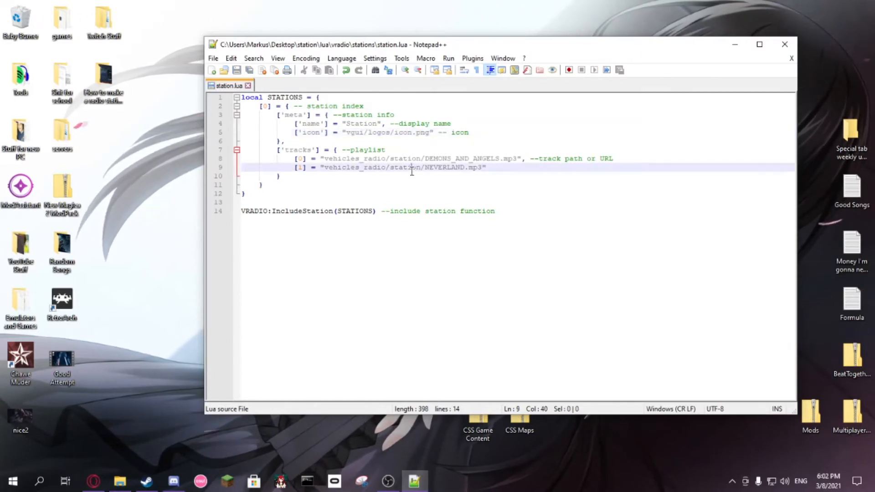
{"action": "left_click", "coordinate": [782, 50]}
{"action": "left_click", "coordinate": [319, 160]}
{"action": "left_click", "coordinate": [364, 253]}
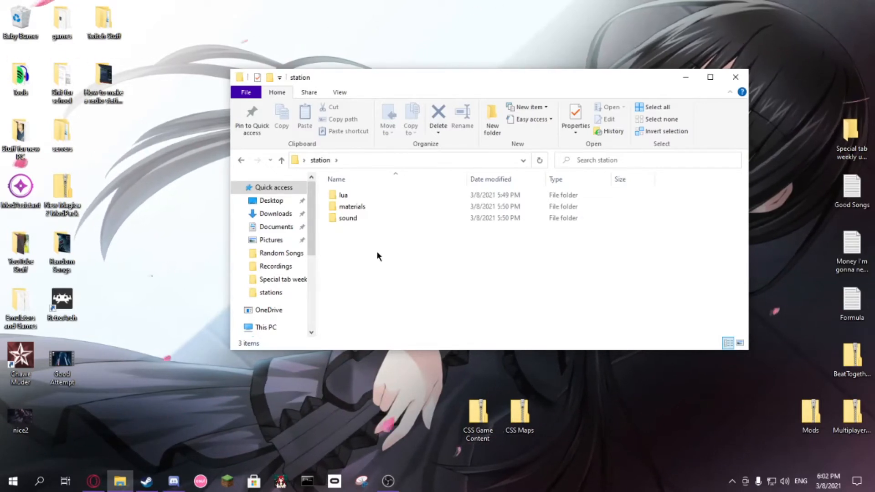
Step: Switch to Steam, browse Garry's Mod's local files from its properties, and minimize Steam
{"action": "left_click", "coordinate": [151, 482]}
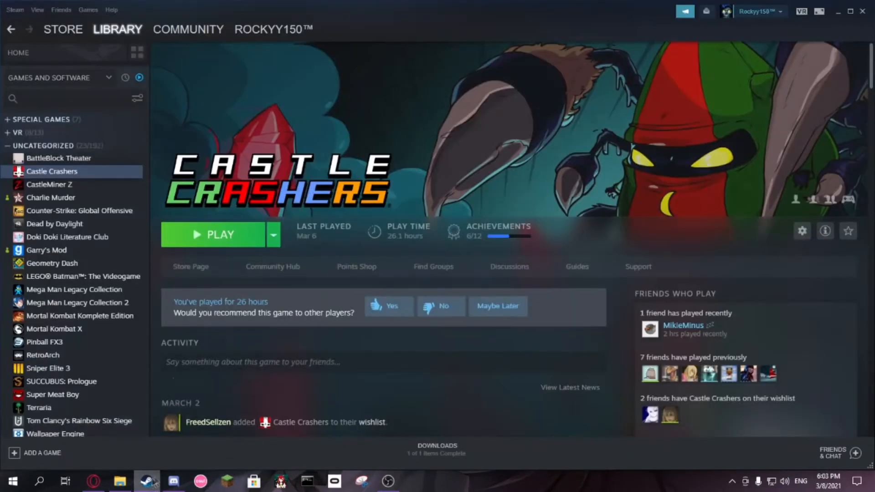
{"action": "right_click", "coordinate": [48, 252]}
{"action": "left_click", "coordinate": [73, 322]}
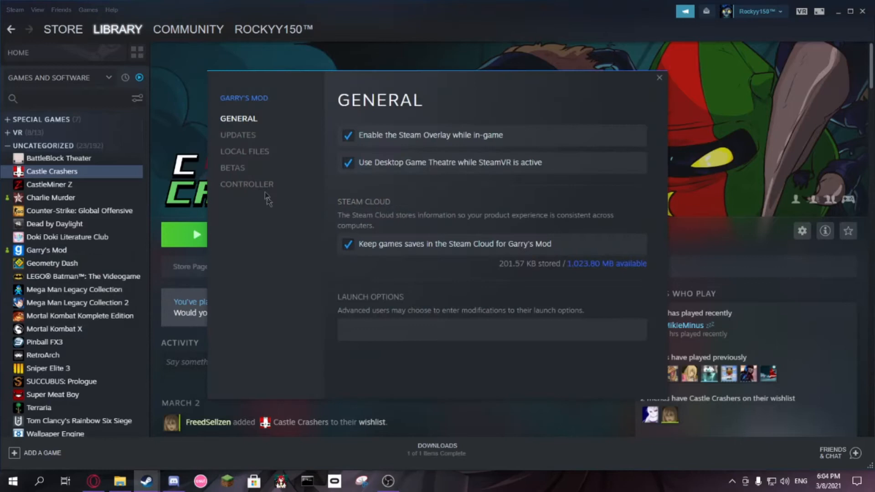
{"action": "left_click", "coordinate": [246, 152]}
{"action": "left_click", "coordinate": [570, 135]}
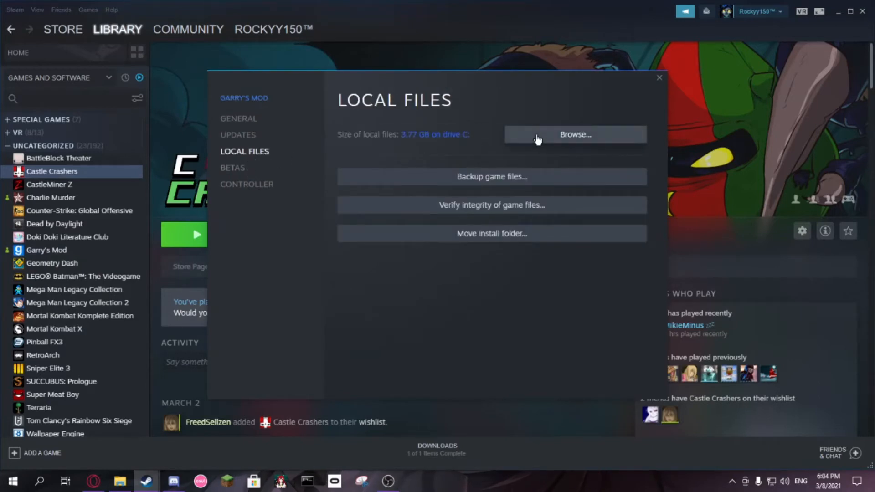
{"action": "left_click", "coordinate": [659, 78]}
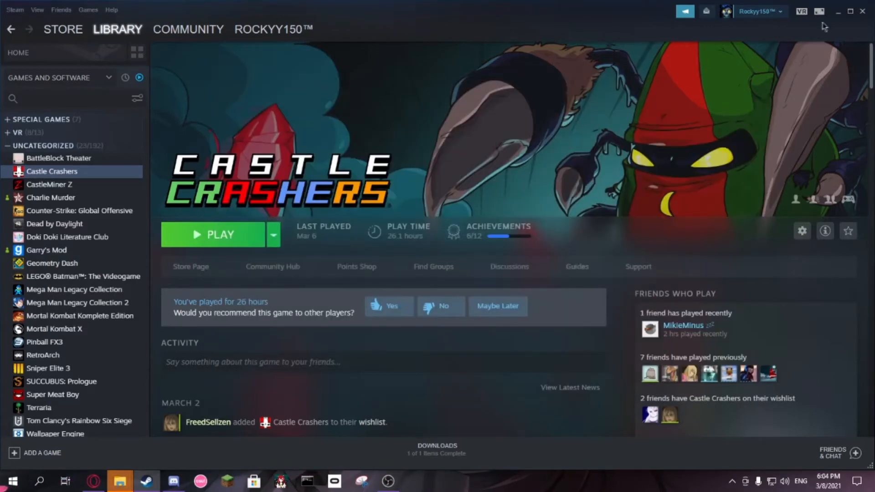
{"action": "left_click", "coordinate": [840, 12]}
Step: Move the GarrysMod folder window beside the station window and open garrysmod and its lua subfolder
{"action": "left_click_drag", "start_coordinate": [546, 113], "coordinate": [340, 58]}
{"action": "left_click", "coordinate": [187, 183]}
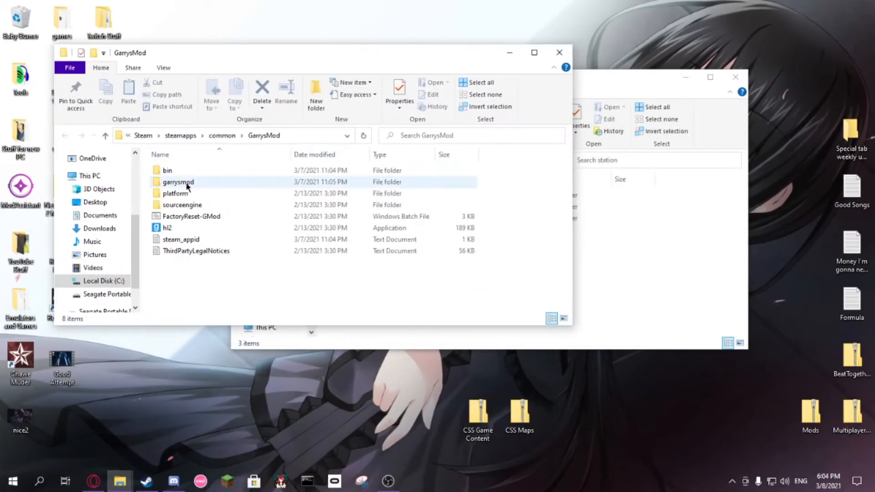
{"action": "double_click", "coordinate": [187, 183]}
{"action": "scroll", "coordinate": [191, 203], "scroll_direction": "down", "scroll_amount": 2}
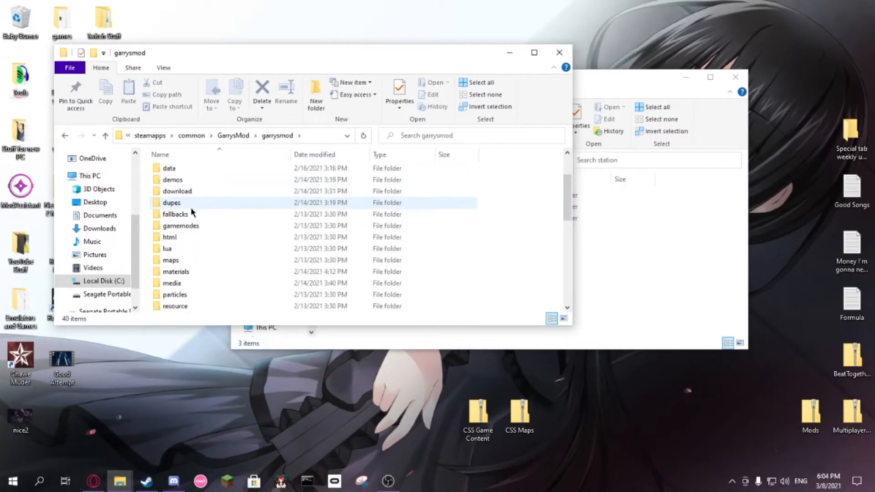
{"action": "double_click", "coordinate": [176, 253]}
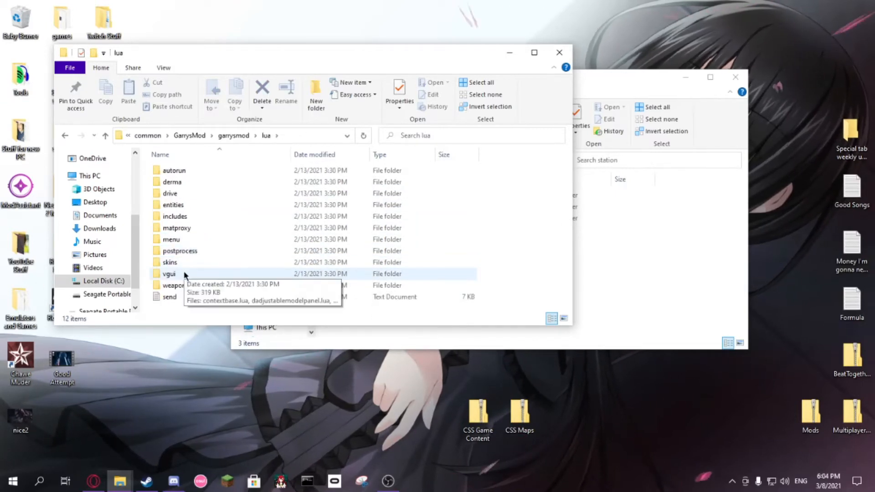
Step: Look through the game's vgui folder inside lua, go back, and bring the station folder window forward
{"action": "double_click", "coordinate": [170, 274]}
{"action": "scroll", "coordinate": [185, 262], "scroll_direction": "down", "scroll_amount": 4}
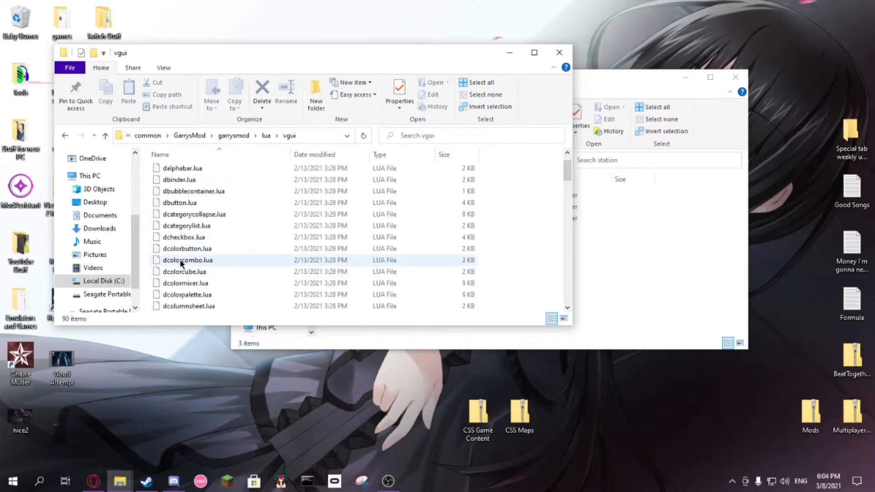
{"action": "left_click", "coordinate": [64, 135]}
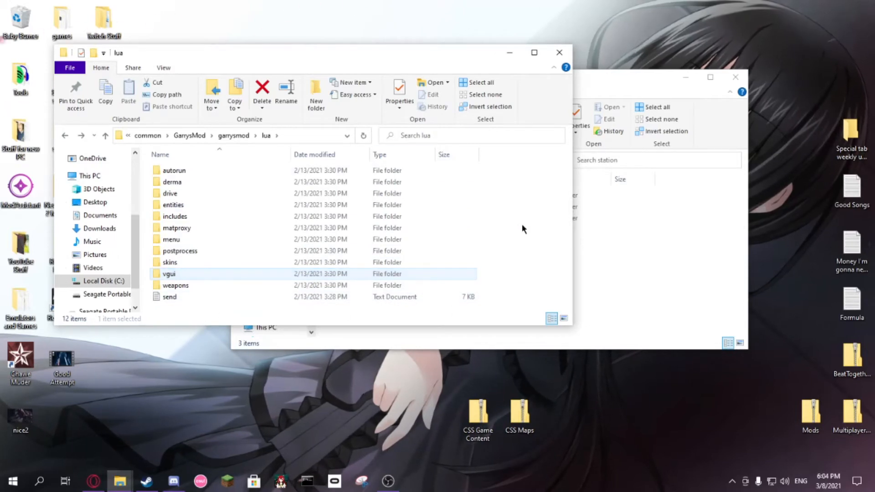
{"action": "left_click", "coordinate": [628, 245]}
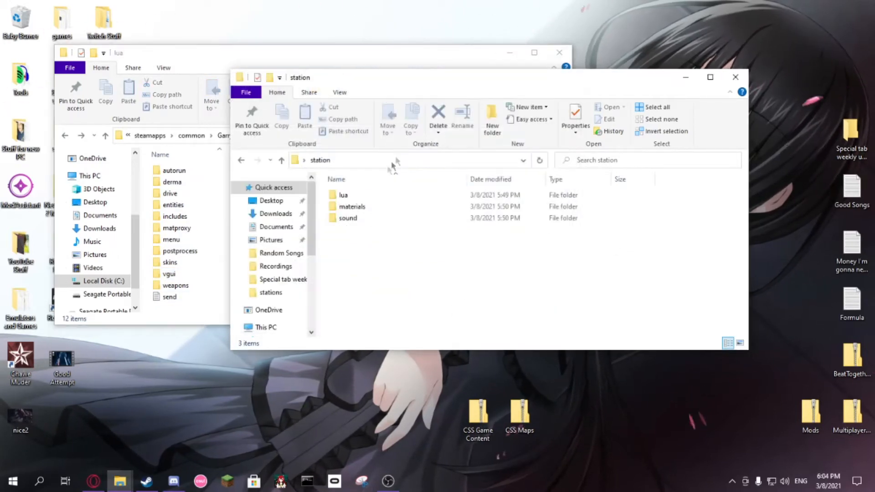
Step: Open lua and vradio in the addon window, and create a vradio folder inside the game's lua folder
{"action": "double_click", "coordinate": [362, 198]}
{"action": "double_click", "coordinate": [362, 198]}
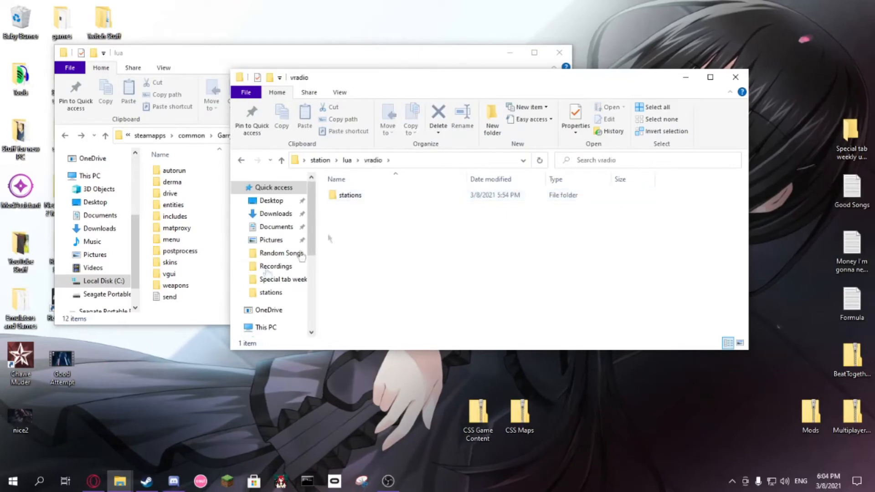
{"action": "left_click", "coordinate": [189, 306]}
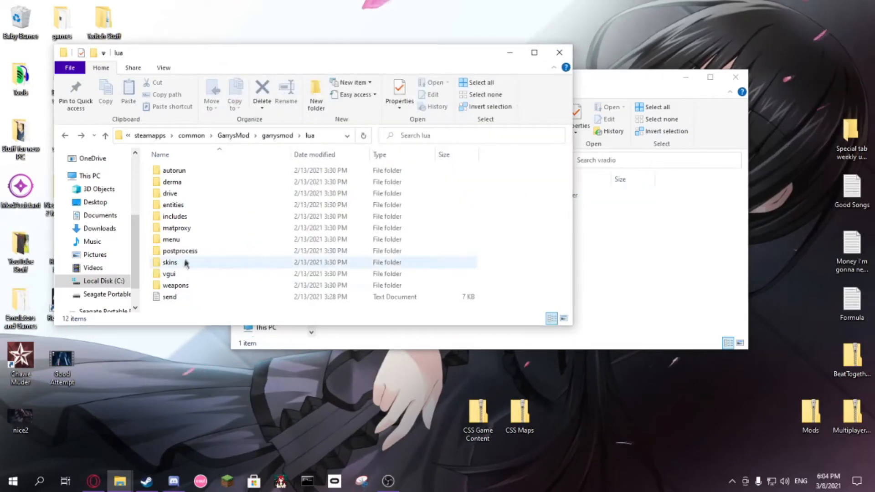
{"action": "right_click", "coordinate": [535, 264]}
{"action": "mouse_move", "coordinate": [593, 408]}
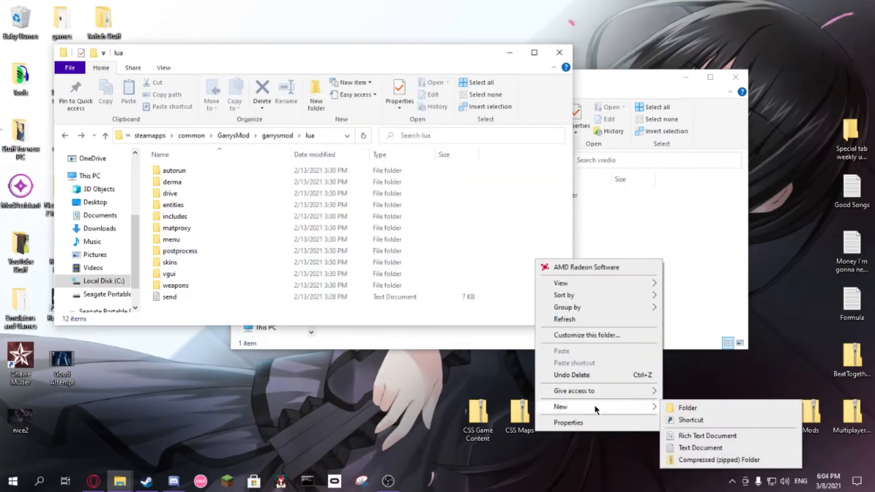
{"action": "left_click", "coordinate": [738, 408]}
{"action": "type", "text": "vradio"}
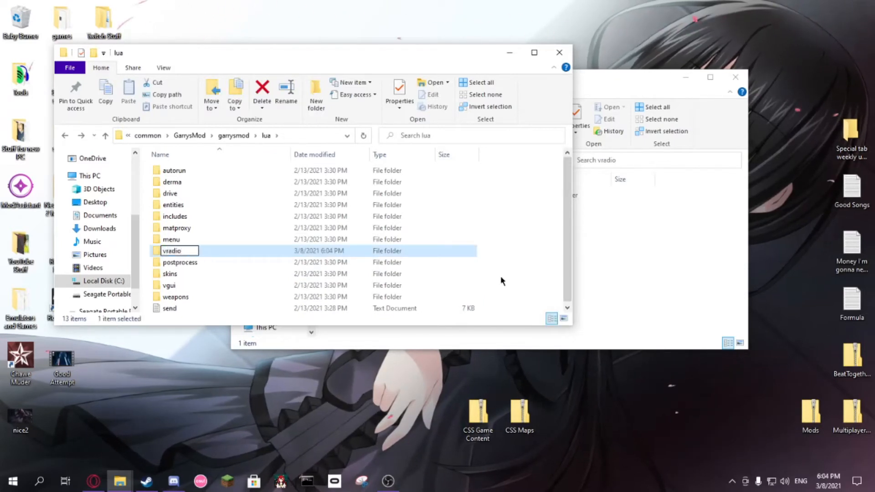
{"action": "key", "text": "Return"}
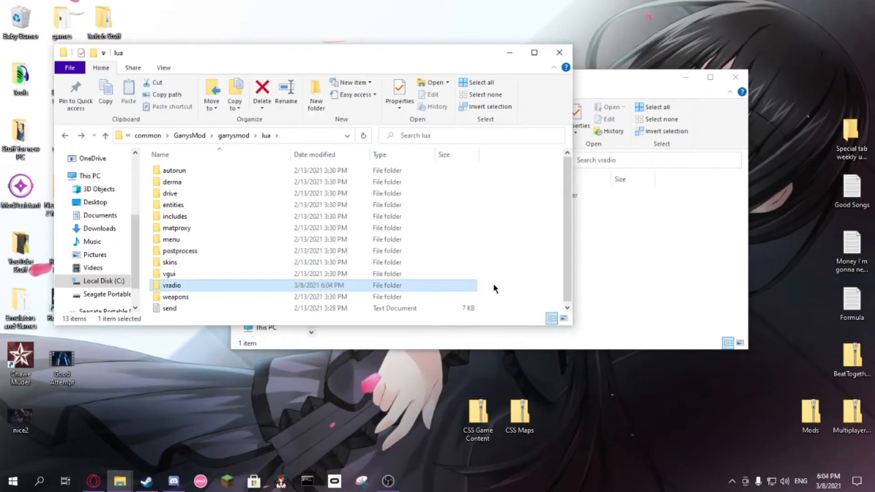
Step: Create a folder named stations inside the game's vradio folder
{"action": "double_click", "coordinate": [209, 286]}
{"action": "right_click", "coordinate": [232, 248]}
{"action": "mouse_move", "coordinate": [258, 396]}
{"action": "left_click", "coordinate": [380, 397]}
{"action": "type", "text": "stations"}
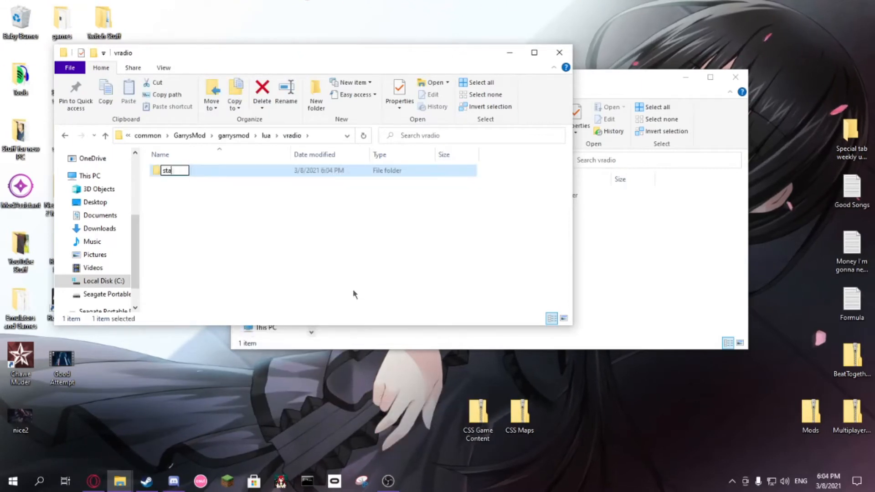
{"action": "key", "text": "Return"}
Step: Move station.lua from the addon's stations folder into the game's new stations folder
{"action": "double_click", "coordinate": [175, 172]}
{"action": "left_click", "coordinate": [623, 258]}
{"action": "double_click", "coordinate": [401, 195]}
{"action": "left_click", "coordinate": [400, 196]}
{"action": "double_click", "coordinate": [400, 195]}
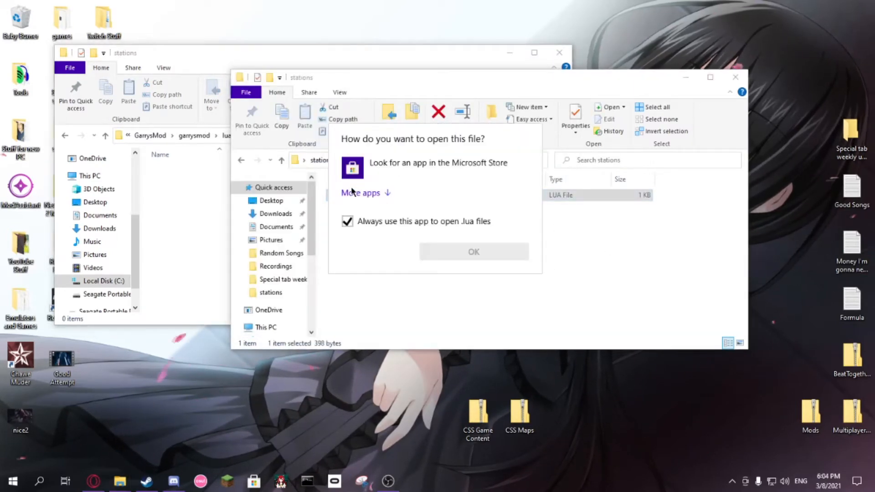
{"action": "left_click", "coordinate": [442, 319]}
{"action": "left_click_drag", "start_coordinate": [332, 201], "coordinate": [320, 254]}
{"action": "left_click", "coordinate": [320, 254]}
Step: Copy station.lua from the game's stations folder back into the addon's stations folder
{"action": "right_click", "coordinate": [196, 175]}
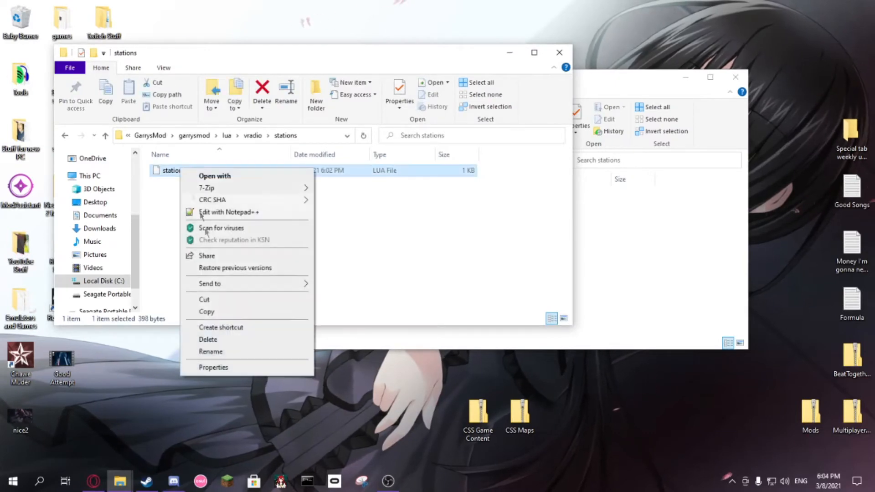
{"action": "left_click", "coordinate": [218, 310]}
{"action": "left_click", "coordinate": [646, 290]}
{"action": "right_click", "coordinate": [507, 256]}
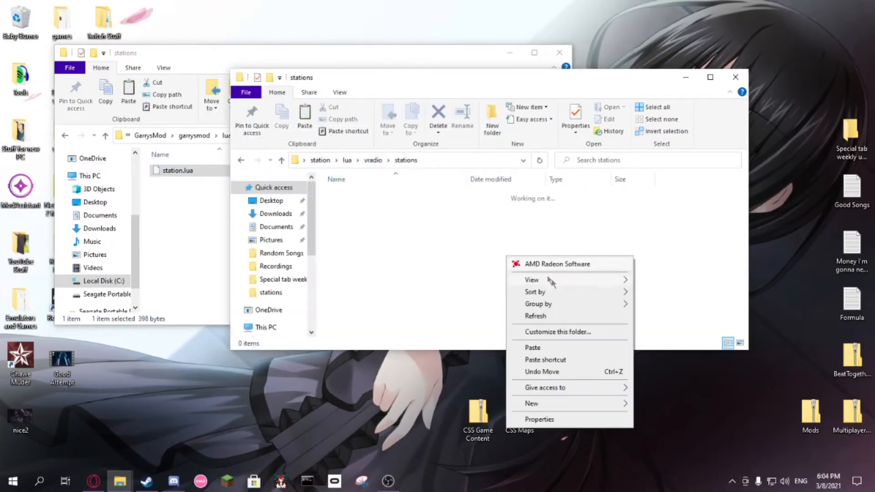
{"action": "left_click", "coordinate": [552, 346]}
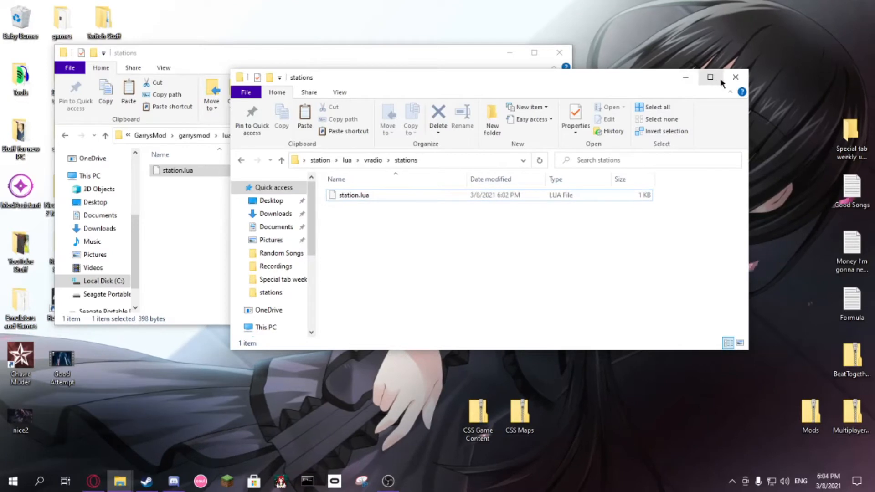
Step: Return the game window to garrysmod and open its materials, vgui and logos folders in turn
{"action": "left_click", "coordinate": [185, 209]}
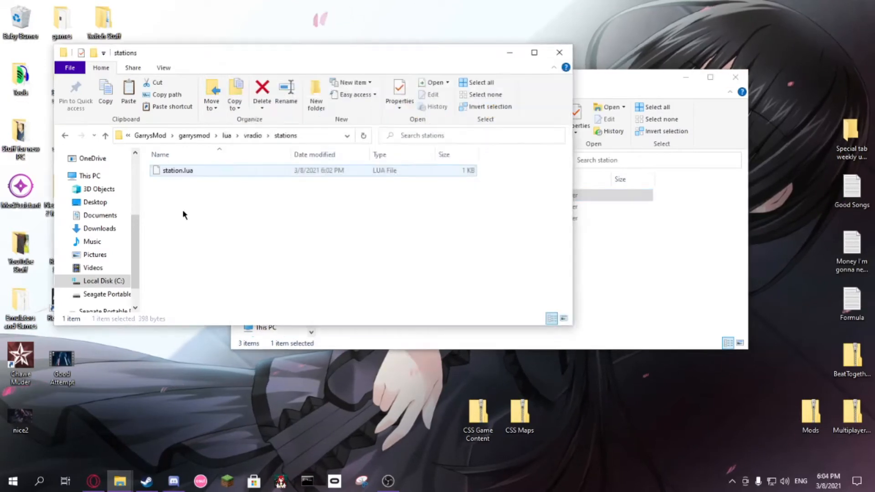
{"action": "left_click", "coordinate": [195, 136]}
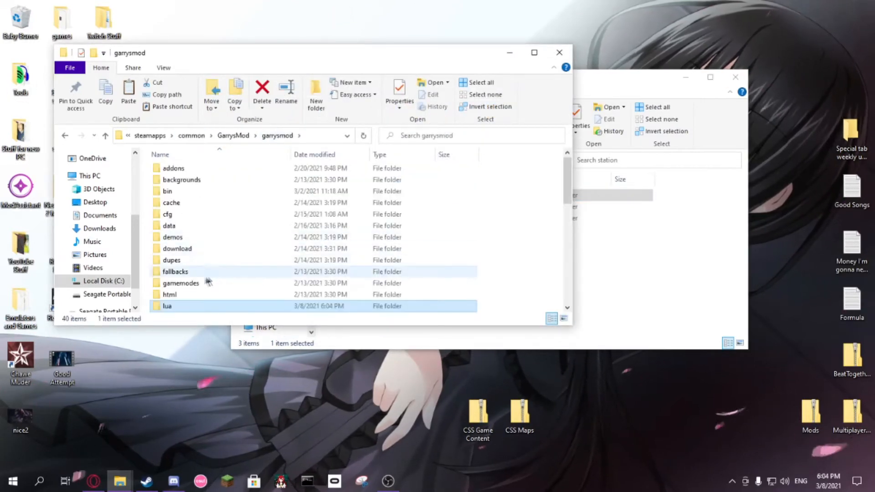
{"action": "scroll", "coordinate": [204, 277], "scroll_direction": "down", "scroll_amount": 1}
{"action": "scroll", "coordinate": [203, 278], "scroll_direction": "down", "scroll_amount": 1}
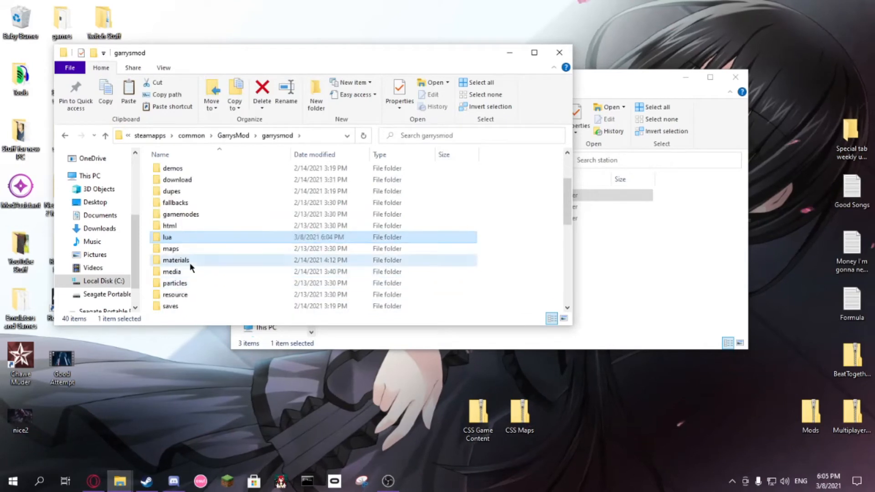
{"action": "double_click", "coordinate": [190, 263]}
{"action": "left_click", "coordinate": [180, 185]}
{"action": "double_click", "coordinate": [179, 184]}
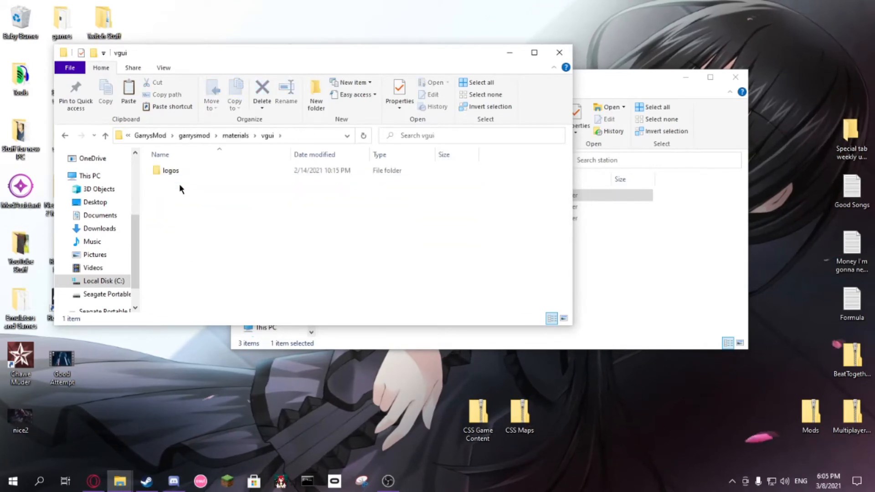
{"action": "double_click", "coordinate": [173, 171]}
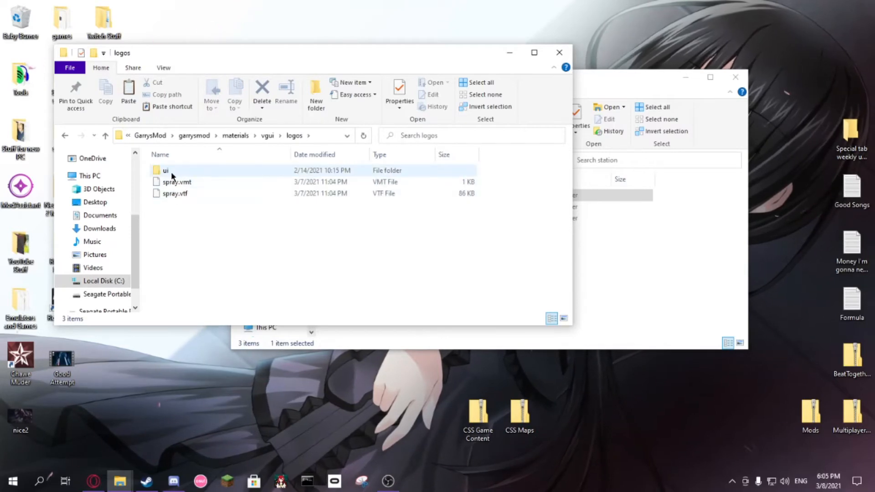
Step: Copy the icon image from the addon's materials/vgui/logos folder into the game's logos folder
{"action": "left_click", "coordinate": [628, 292]}
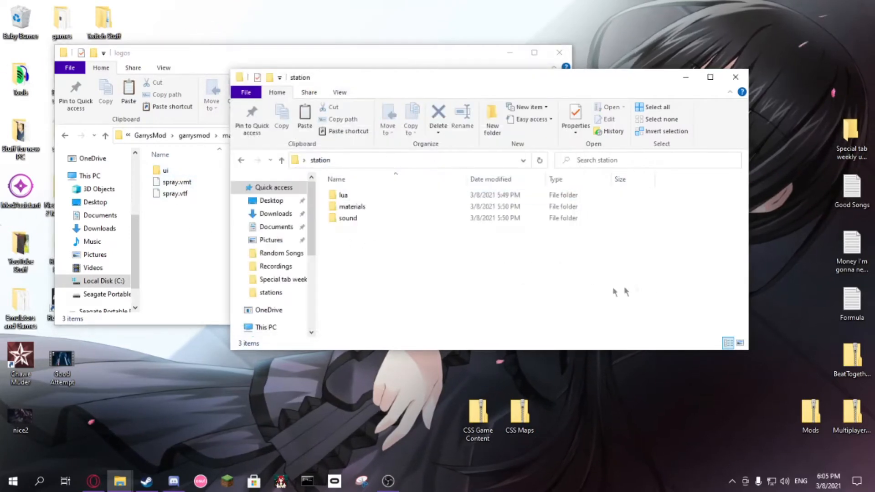
{"action": "double_click", "coordinate": [359, 209]}
{"action": "double_click", "coordinate": [352, 196]}
{"action": "double_click", "coordinate": [352, 196]}
{"action": "right_click", "coordinate": [352, 201]}
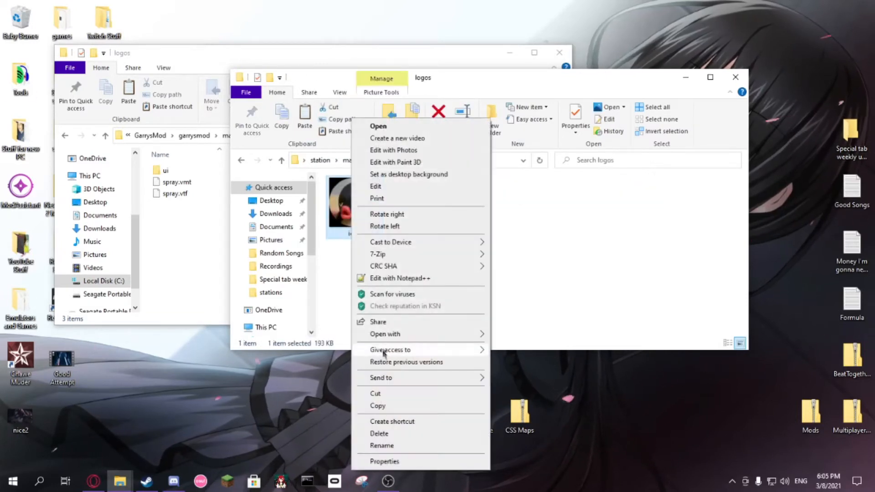
{"action": "left_click", "coordinate": [387, 405]}
{"action": "left_click", "coordinate": [172, 267]}
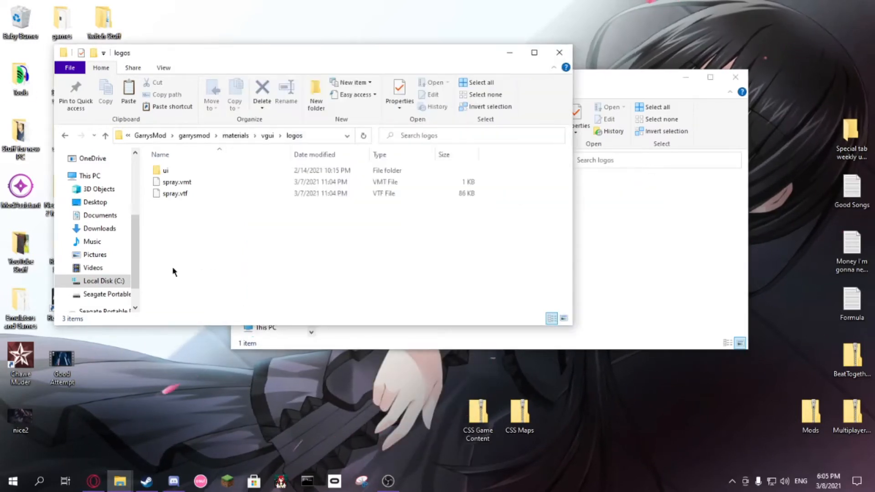
{"action": "right_click", "coordinate": [172, 266]}
{"action": "left_click", "coordinate": [209, 360]}
Step: Return the addon window to the top-level station folder and the game window to garrysmod
{"action": "left_click", "coordinate": [621, 275]}
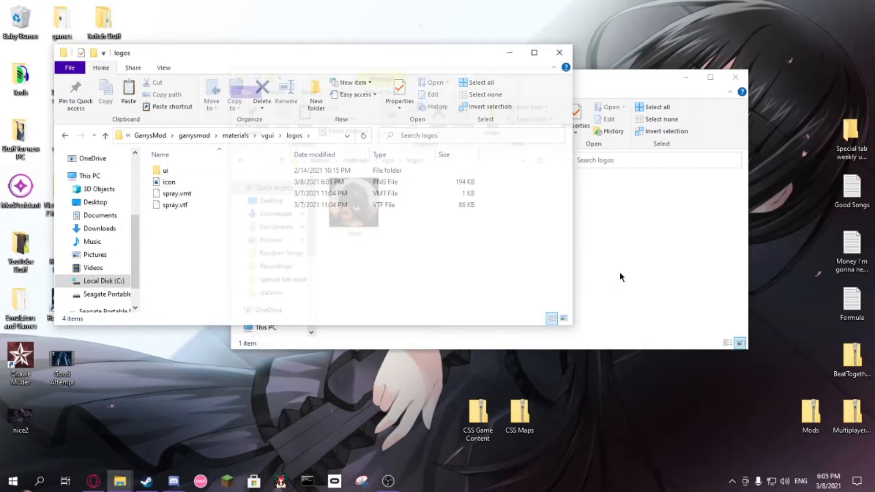
{"action": "left_click", "coordinate": [567, 256]}
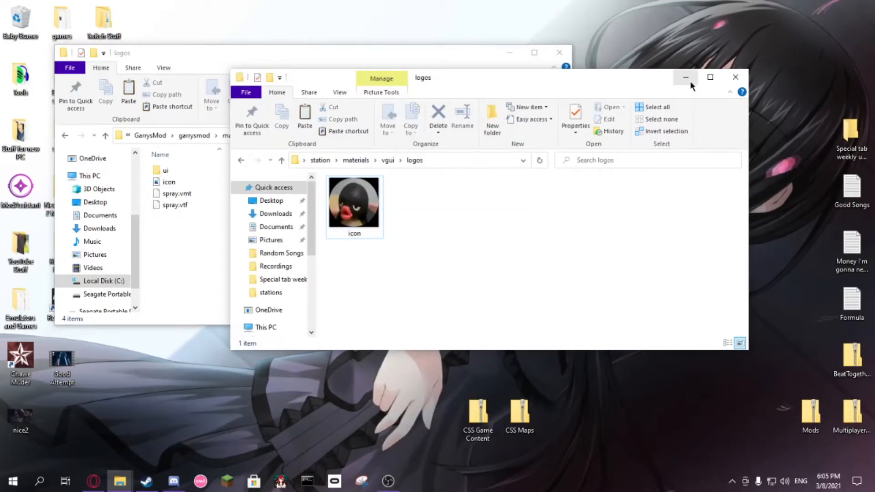
{"action": "left_click", "coordinate": [320, 161]}
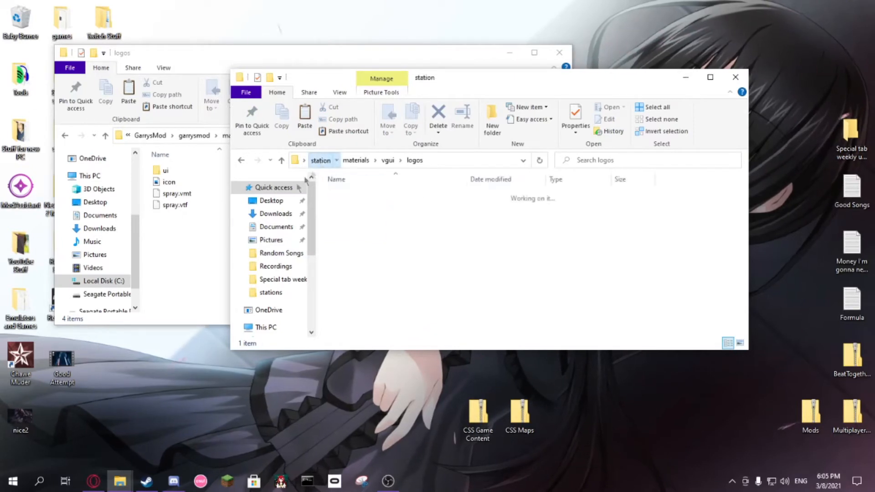
{"action": "left_click", "coordinate": [210, 231]}
{"action": "left_click", "coordinate": [65, 135]}
{"action": "left_click", "coordinate": [64, 135]}
{"action": "left_click", "coordinate": [65, 136]}
Step: Create a folder named sound inside the game's garrysmod folder
{"action": "scroll", "coordinate": [219, 266], "scroll_direction": "down", "scroll_amount": 2}
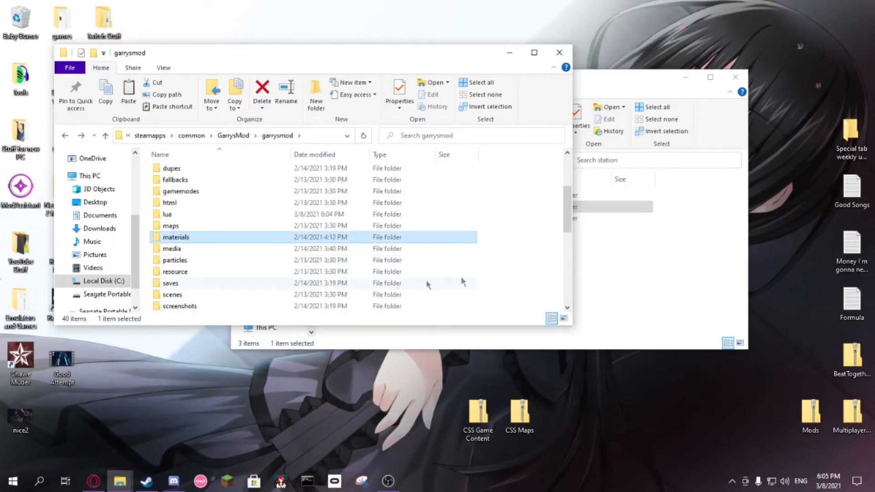
{"action": "scroll", "coordinate": [248, 288], "scroll_direction": "down", "scroll_amount": 1}
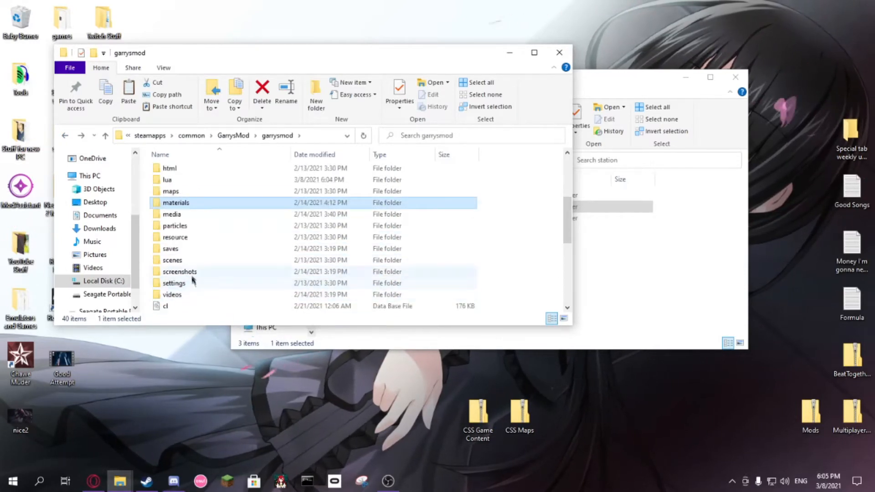
{"action": "right_click", "coordinate": [513, 291]}
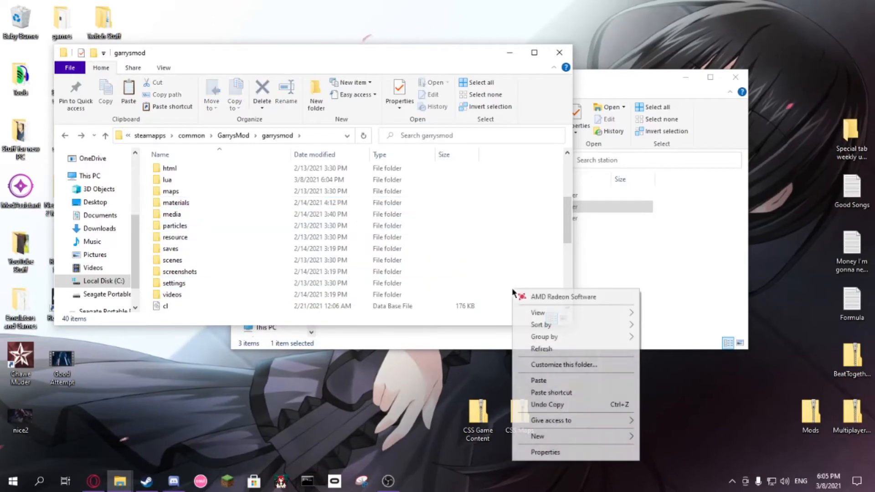
{"action": "mouse_move", "coordinate": [627, 437]}
{"action": "left_click", "coordinate": [669, 385]}
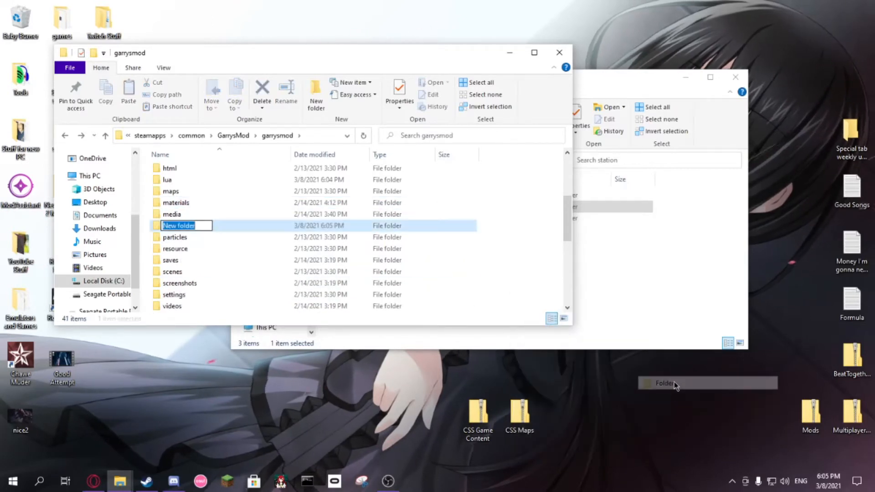
{"action": "type", "text": "spund"}
{"action": "key", "text": "BackSpace"}
{"action": "key", "text": "BackSpace"}
{"action": "key", "text": "BackSpace"}
{"action": "key", "text": "BackSpace"}
{"action": "type", "text": "ound"}
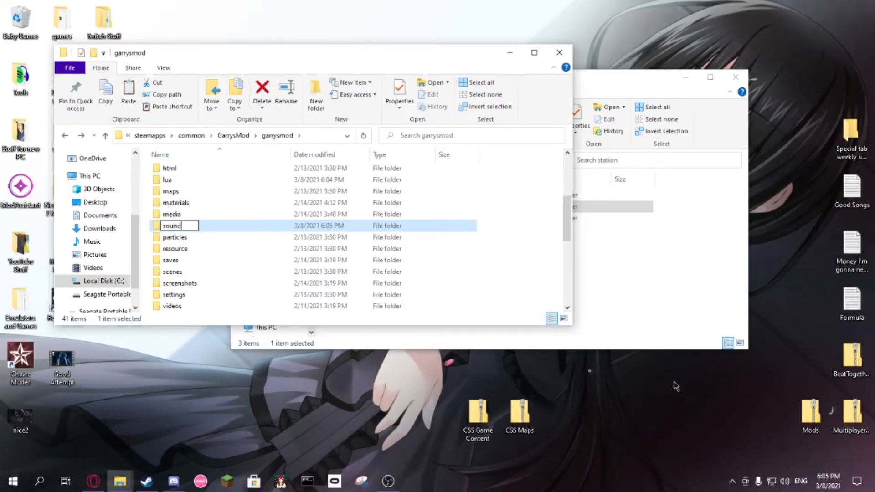
{"action": "key", "text": "Return"}
{"action": "left_click", "coordinate": [513, 261]}
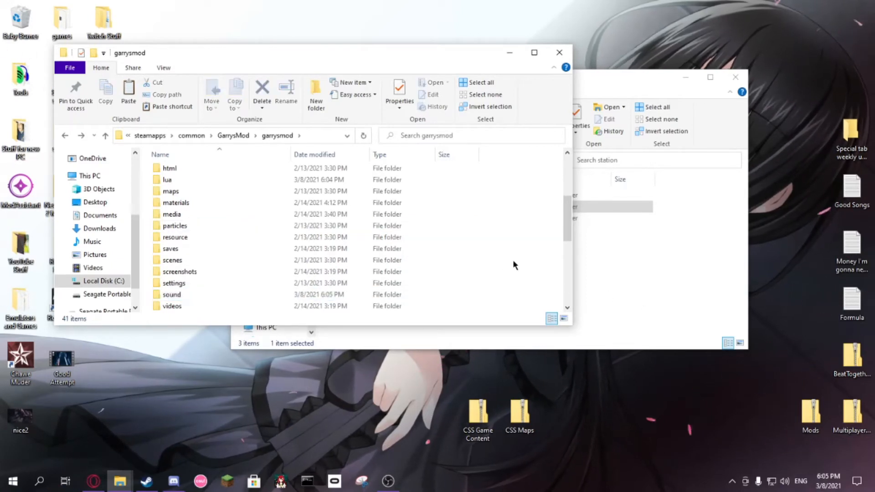
Step: Open the sound folder in both the game window and the addon window
{"action": "scroll", "coordinate": [250, 267], "scroll_direction": "down", "scroll_amount": 1}
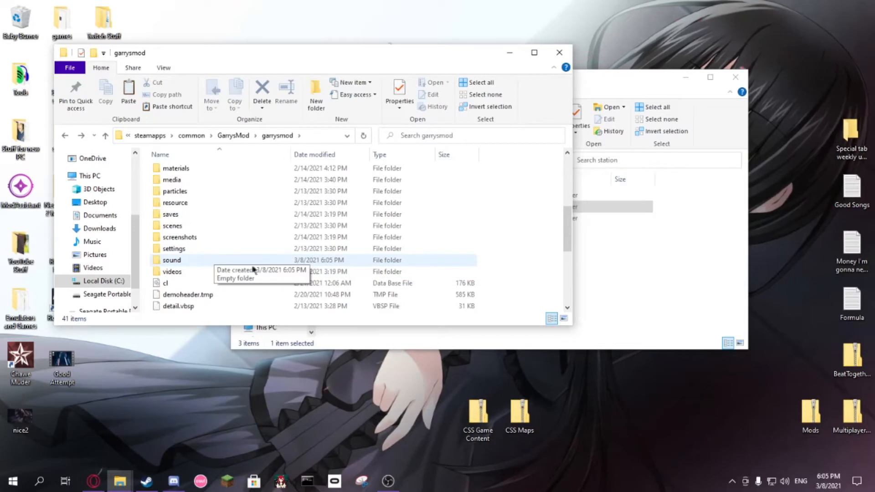
{"action": "double_click", "coordinate": [206, 262]}
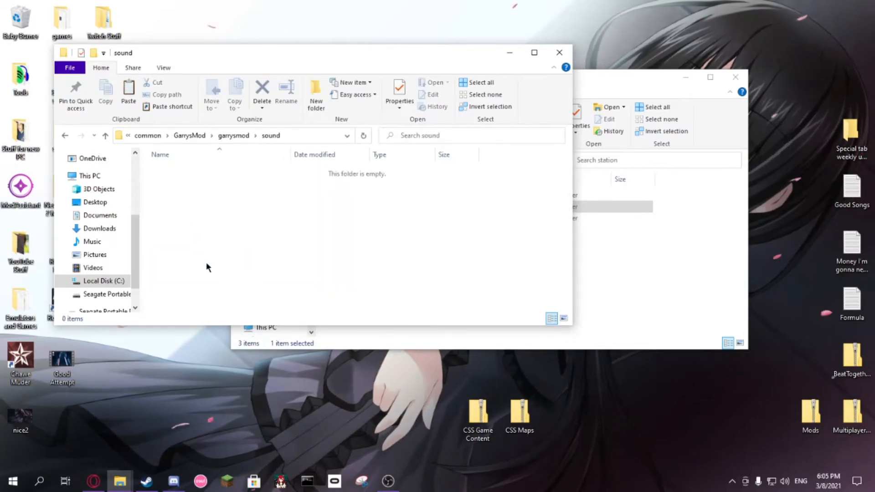
{"action": "left_click", "coordinate": [623, 262]}
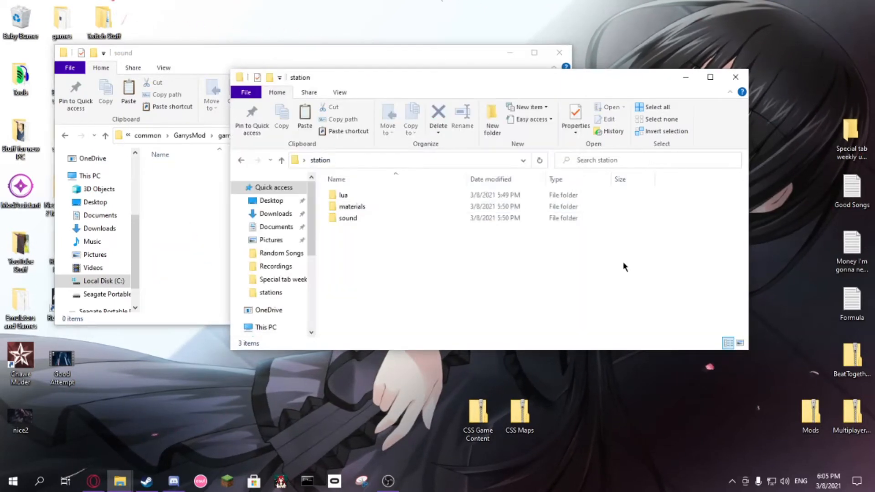
{"action": "double_click", "coordinate": [360, 221]}
Step: Create a folder named vehicles inside the game's sound folder
{"action": "right_click", "coordinate": [205, 222]}
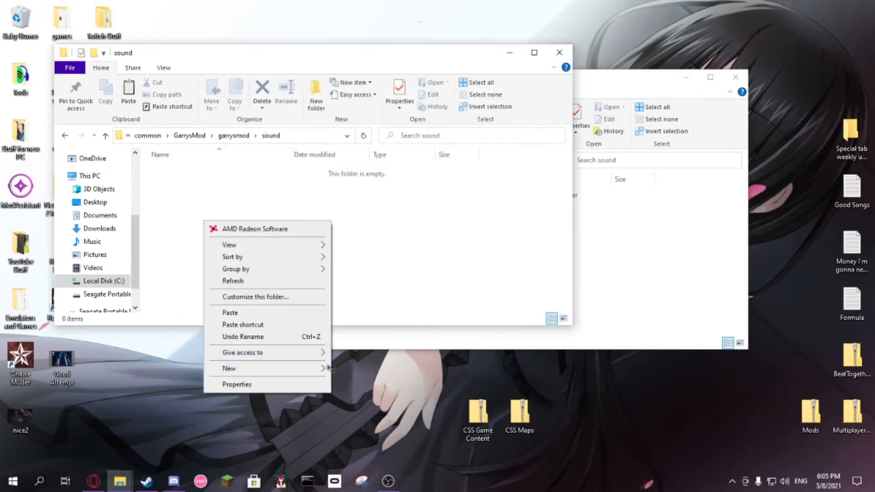
{"action": "mouse_move", "coordinate": [327, 366]}
{"action": "left_click", "coordinate": [365, 369]}
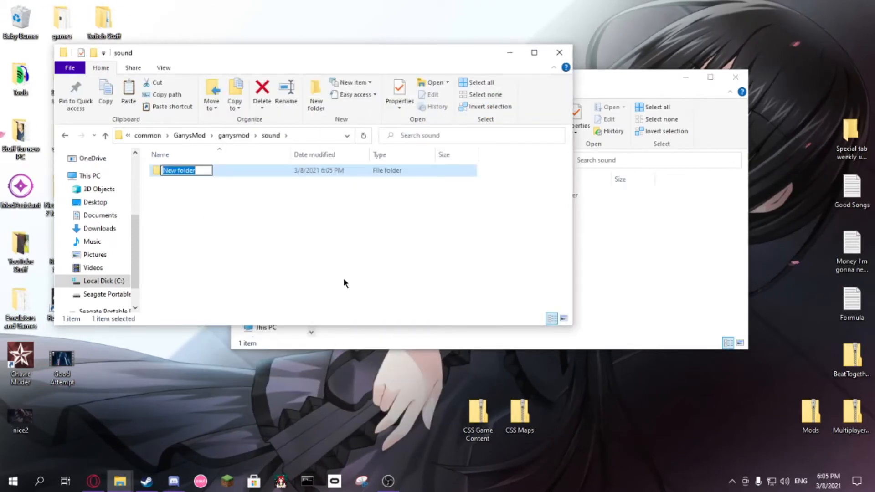
{"action": "type", "text": "vehicles"}
{"action": "key", "text": "Return"}
Step: Rename the vehicles folder as vehicles_radio
{"action": "right_click", "coordinate": [170, 172]}
{"action": "left_click", "coordinate": [201, 404]}
{"action": "key", "text": "End"}
{"action": "type", "text": "_radio"}
{"action": "key", "text": "Return"}
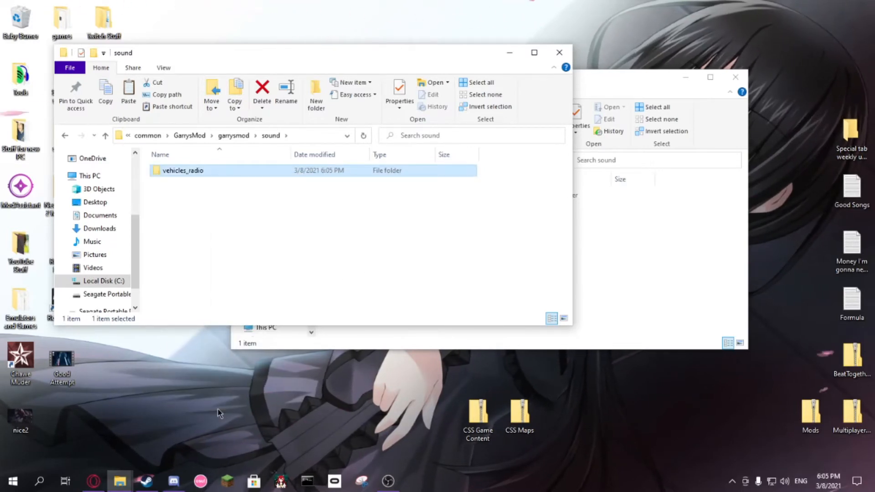
Step: Create a folder named station inside the game's vehicles_radio folder
{"action": "double_click", "coordinate": [190, 169]}
{"action": "right_click", "coordinate": [192, 181]}
{"action": "mouse_move", "coordinate": [296, 329]}
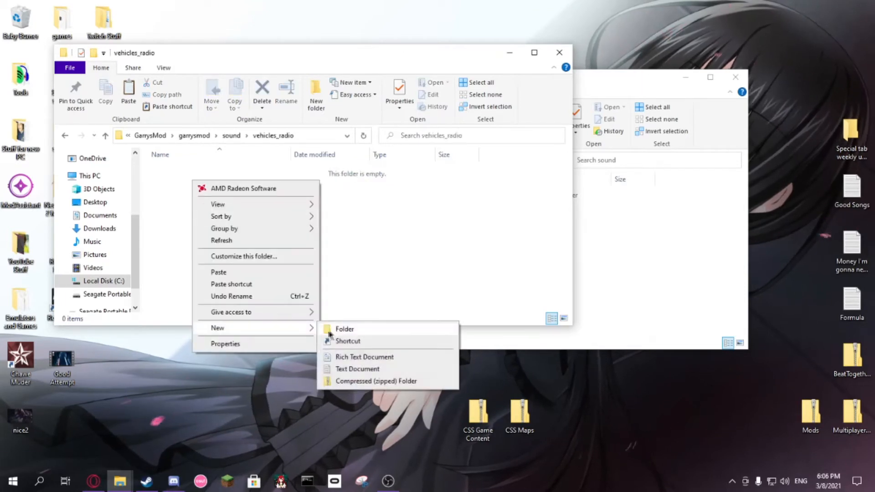
{"action": "left_click", "coordinate": [330, 331]}
{"action": "type", "text": "station"}
{"action": "key", "text": "Return"}
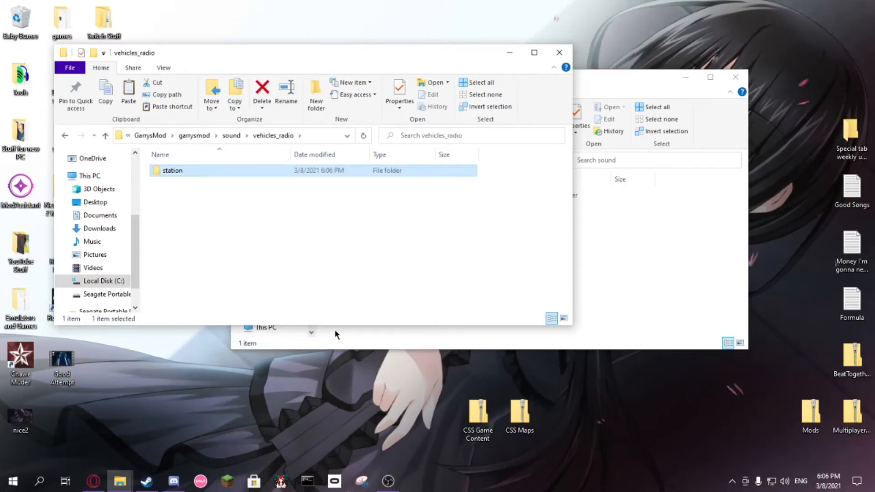
Step: Open the vehicles_radio station folder in both the game window and the addon window
{"action": "double_click", "coordinate": [197, 171]}
{"action": "left_click", "coordinate": [592, 261]}
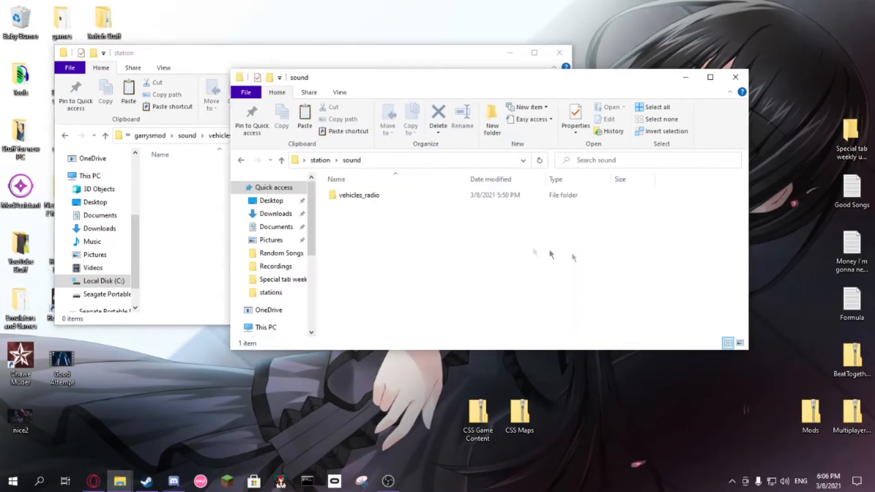
{"action": "double_click", "coordinate": [369, 198]}
{"action": "double_click", "coordinate": [367, 195]}
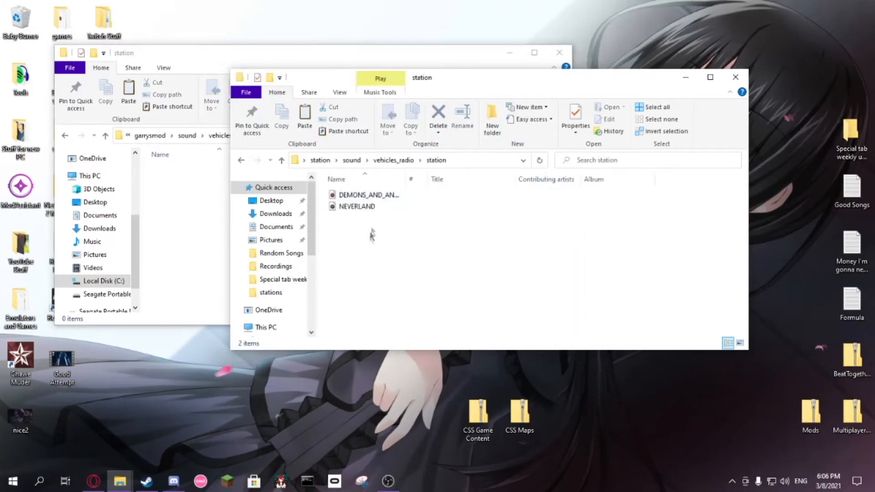
Step: Copy the DEMONS_AND_ANGELS and NEVERLAND tracks from the addon's station folder into the game's station folder, and return to the garrysmod folder
{"action": "left_click_drag", "start_coordinate": [364, 240], "coordinate": [356, 196]}
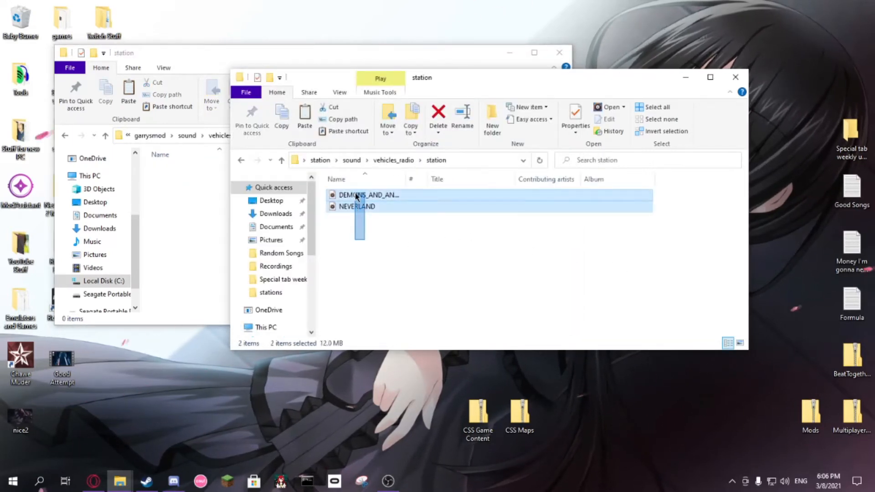
{"action": "right_click", "coordinate": [357, 196]}
{"action": "left_click", "coordinate": [400, 376]}
{"action": "left_click", "coordinate": [343, 265]}
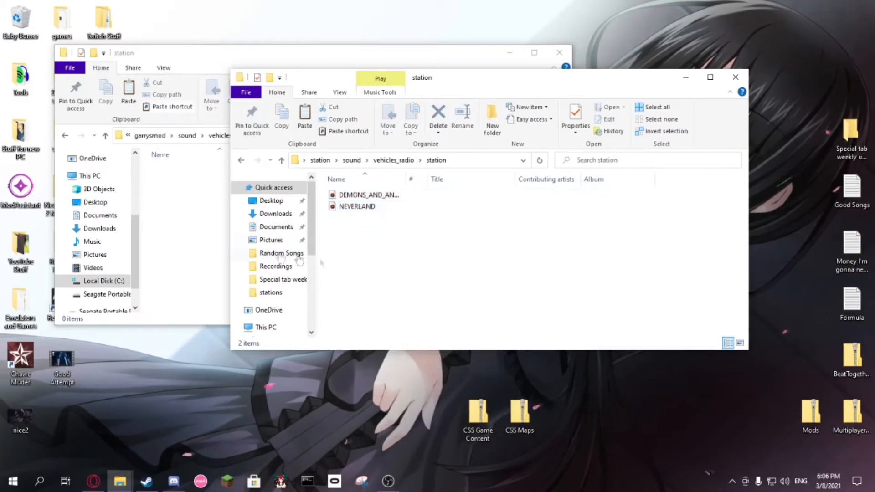
{"action": "left_click", "coordinate": [187, 237]}
{"action": "right_click", "coordinate": [187, 237]}
{"action": "left_click", "coordinate": [205, 325]}
{"action": "left_click", "coordinate": [223, 277]}
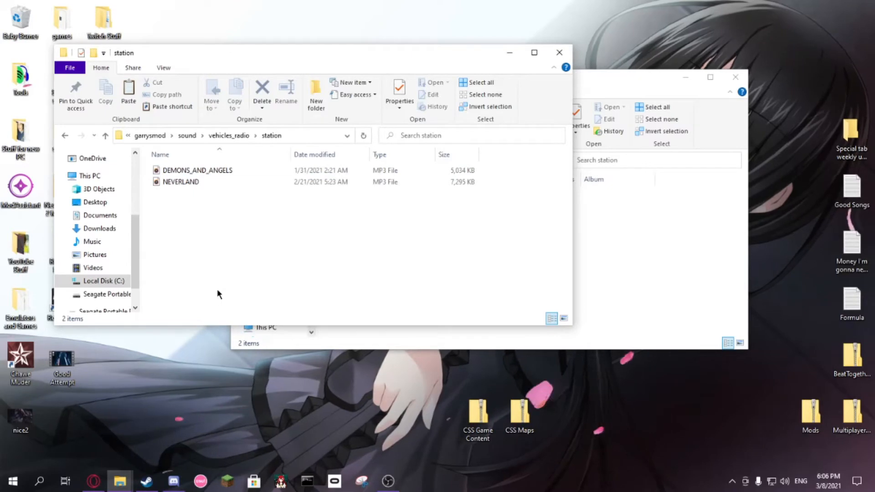
{"action": "left_click", "coordinate": [150, 135]}
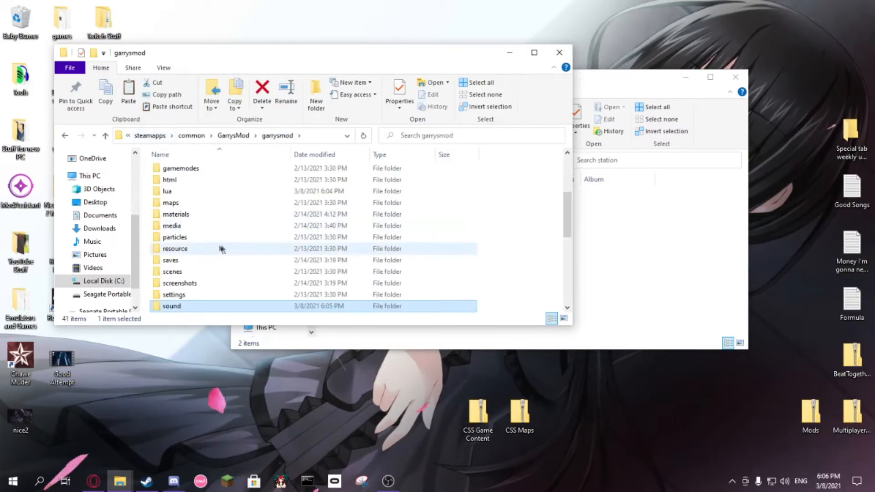
{"action": "left_click", "coordinate": [505, 248]}
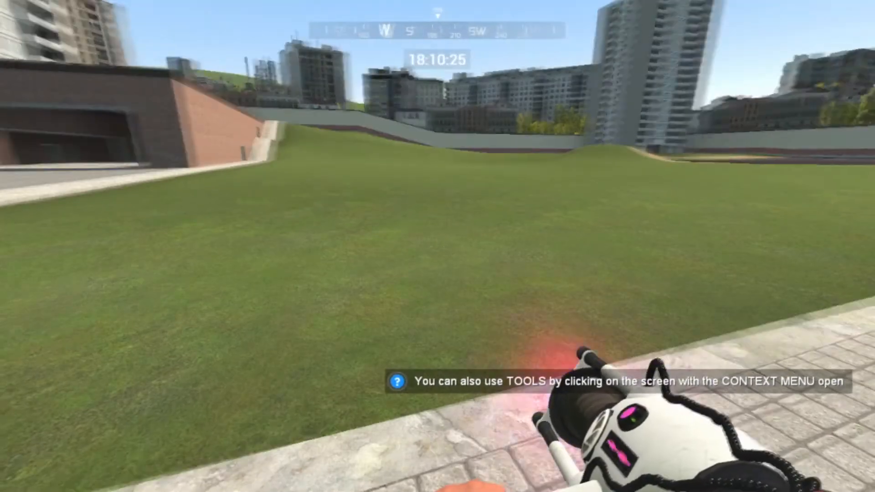
Step: Spawn the white SUV from the vehicles list in Garry's Mod and get into its driver's seat
{"action": "key", "text": "q"}
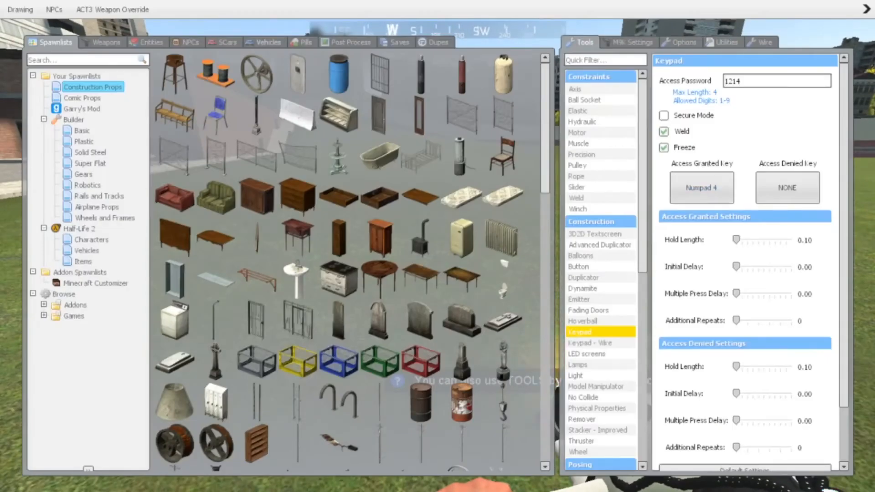
{"action": "left_click", "coordinate": [268, 42]}
{"action": "left_click", "coordinate": [194, 93]}
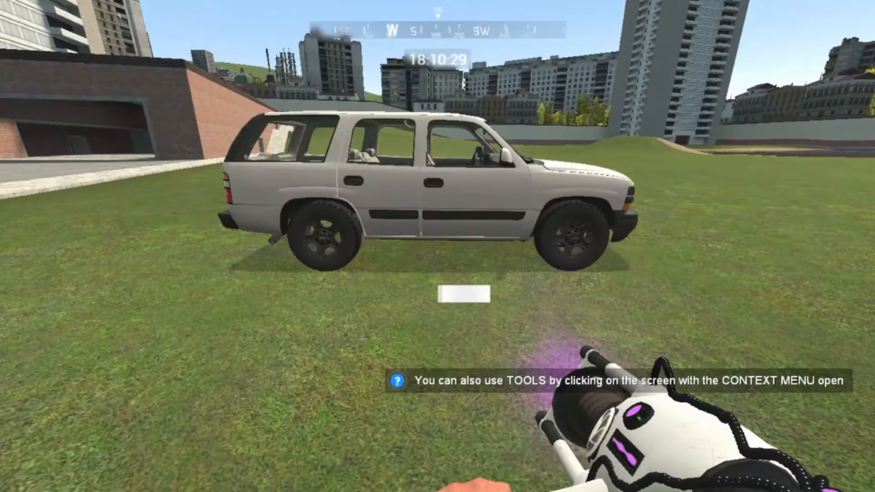
{"action": "key", "text": "w"}
{"action": "key", "text": "d"}
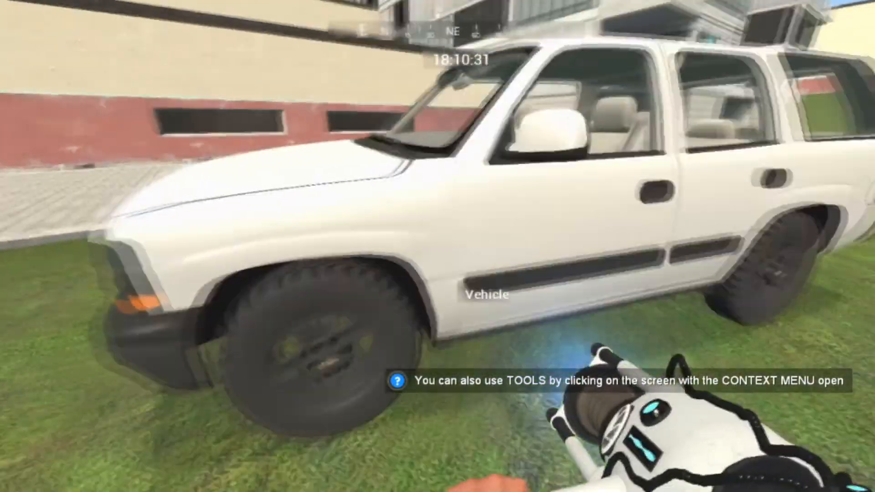
{"action": "key", "text": "w"}
{"action": "key", "text": "e"}
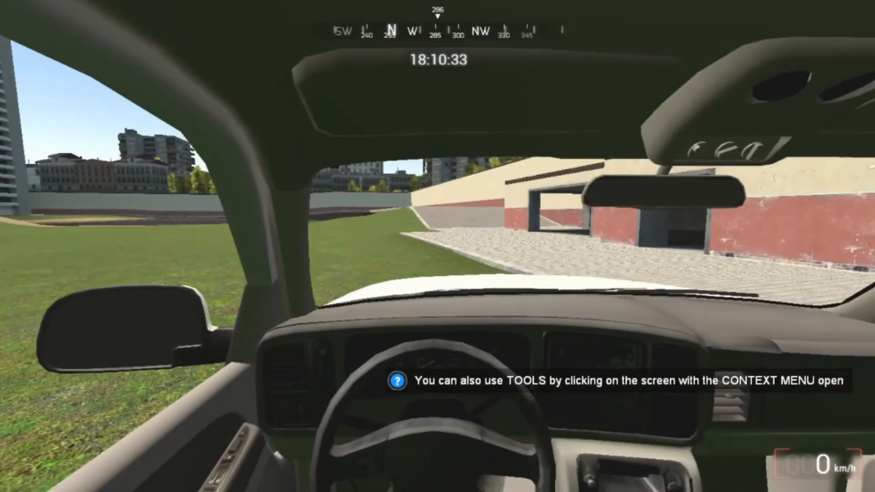
Step: Switch to the Vehicle Radio Workshop page in Steam, copy the command bind "your key" +vehicles_radio_gui, and open the console in Garry's Mod
{"action": "key", "text": "Tab"}
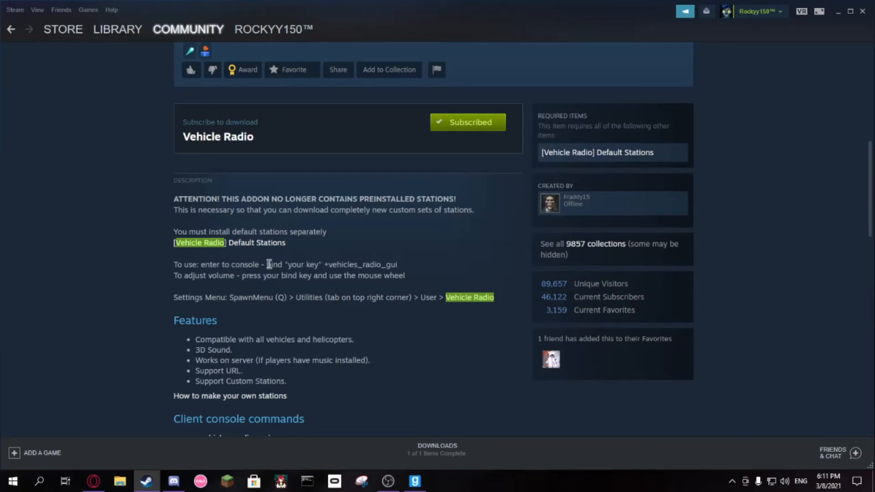
{"action": "left_click_drag", "start_coordinate": [266, 264], "coordinate": [401, 267]}
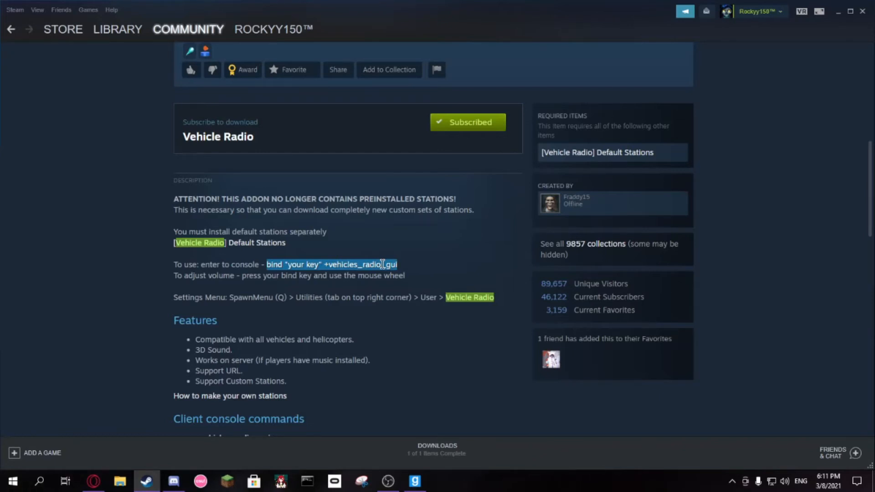
{"action": "left_click", "coordinate": [261, 286]}
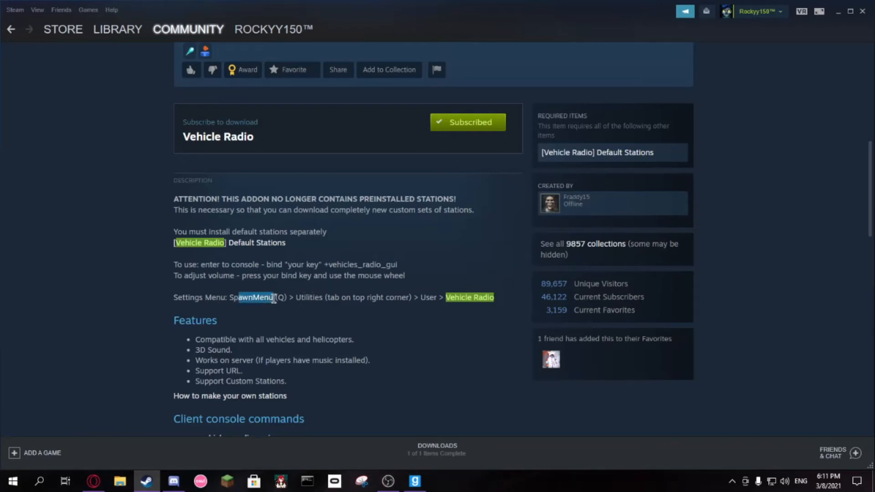
{"action": "left_click", "coordinate": [316, 299]}
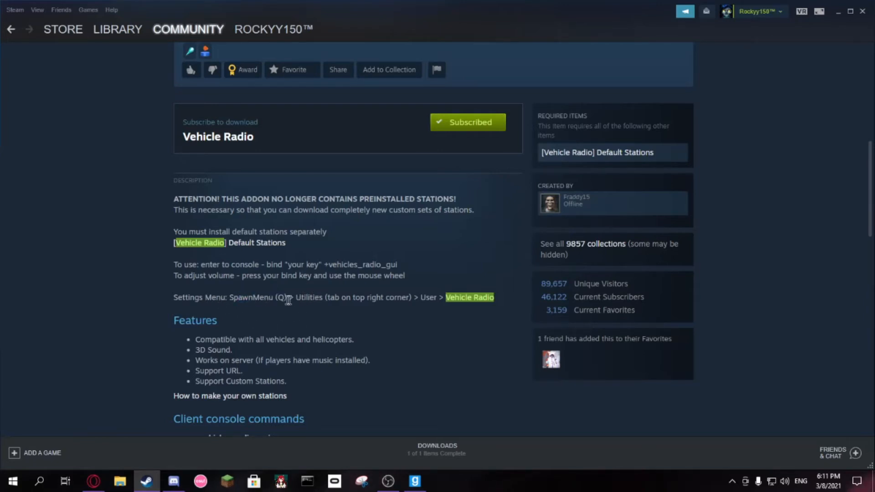
{"action": "left_click_drag", "start_coordinate": [313, 297], "coordinate": [340, 305]}
{"action": "left_click", "coordinate": [340, 305]}
{"action": "scroll", "coordinate": [312, 319], "scroll_direction": "down", "scroll_amount": 1}
{"action": "scroll", "coordinate": [312, 318], "scroll_direction": "down", "scroll_amount": 1}
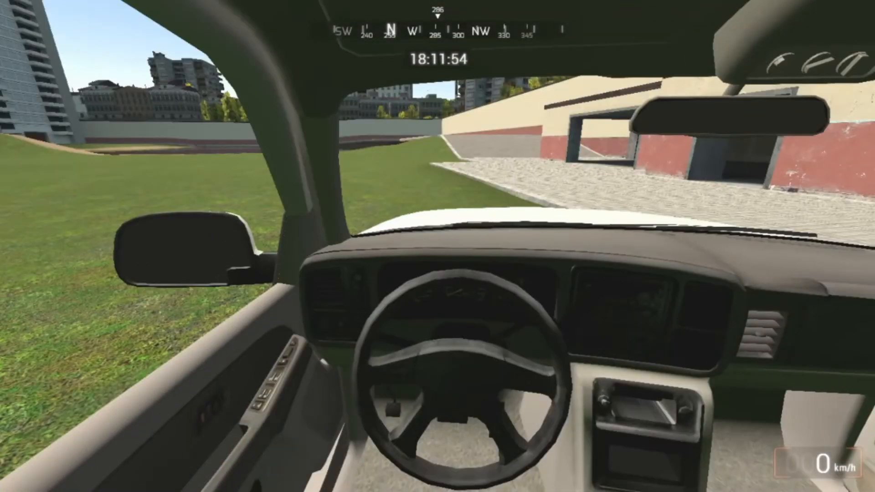
{"action": "key", "text": "grave"}
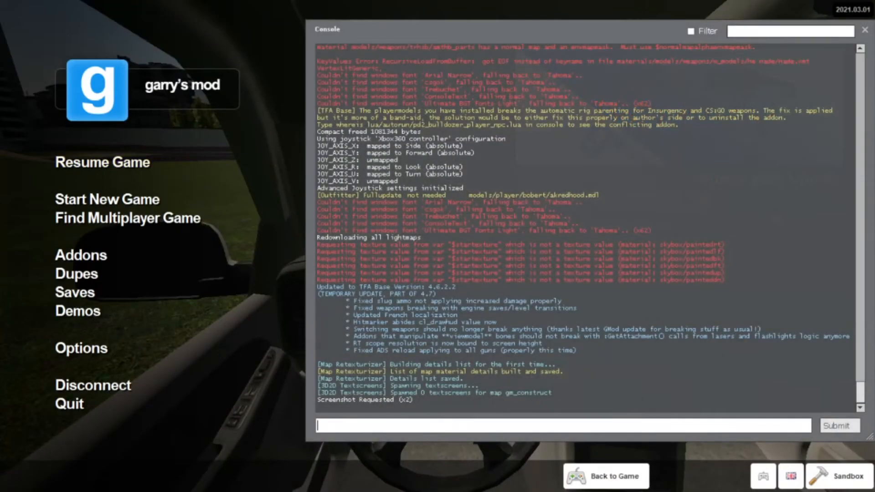
{"action": "left_click", "coordinate": [81, 348]}
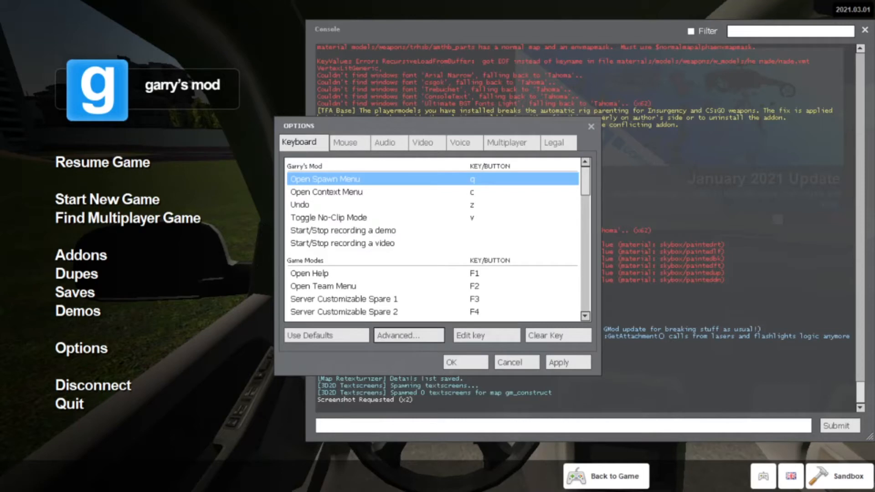
{"action": "left_click", "coordinate": [350, 143]}
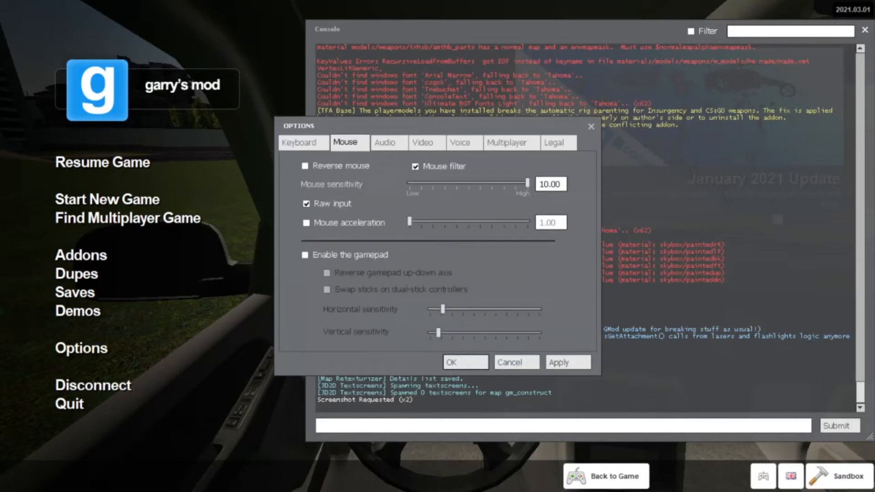
{"action": "left_click", "coordinate": [389, 143]}
{"action": "left_click", "coordinate": [426, 143]}
{"action": "left_click", "coordinate": [464, 143]}
{"action": "left_click", "coordinate": [511, 143]}
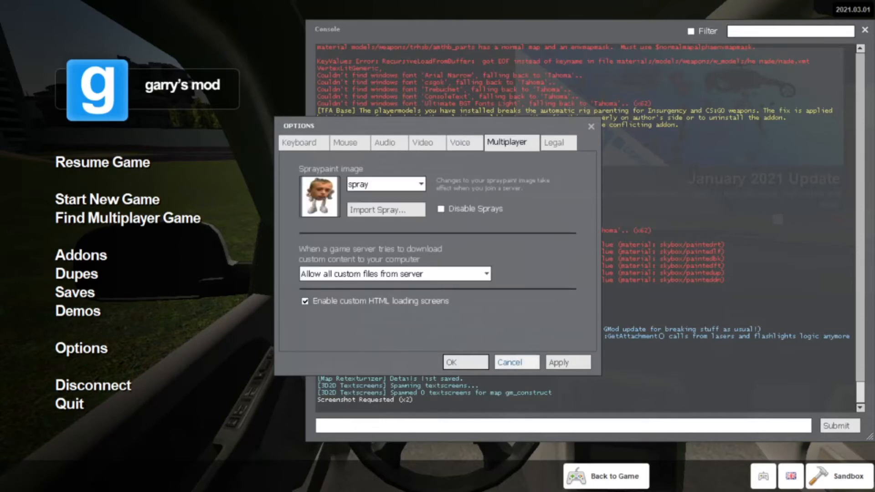
{"action": "left_click", "coordinate": [509, 362]}
Step: Paste the copied command into the console, replace the placeholder key with n, and run bind "n" +vehicles_radio_gui
{"action": "type", "text": "bind \"your key\" +vehicles_radio_gui"}
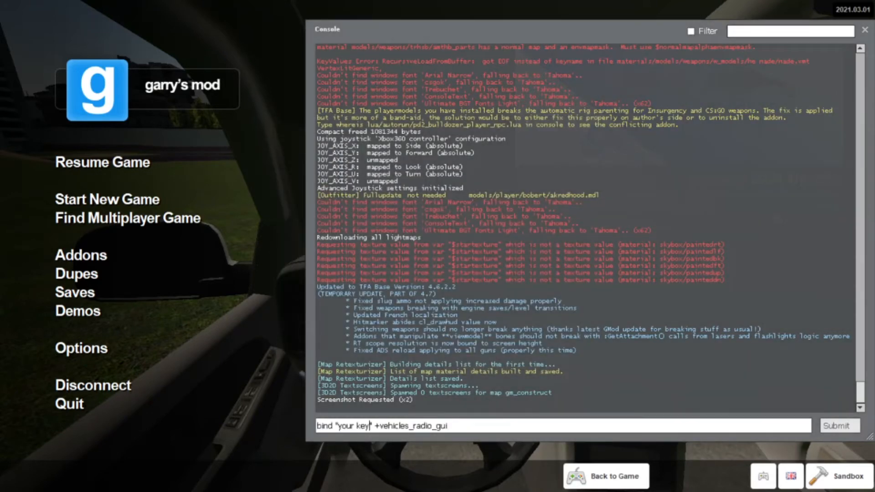
{"action": "key", "text": "BackSpace"}
{"action": "key", "text": "BackSpace"}
{"action": "key", "text": "BackSpace"}
{"action": "key", "text": "BackSpace"}
{"action": "key", "text": "BackSpace"}
{"action": "key", "text": "BackSpace"}
{"action": "key", "text": "BackSpace"}
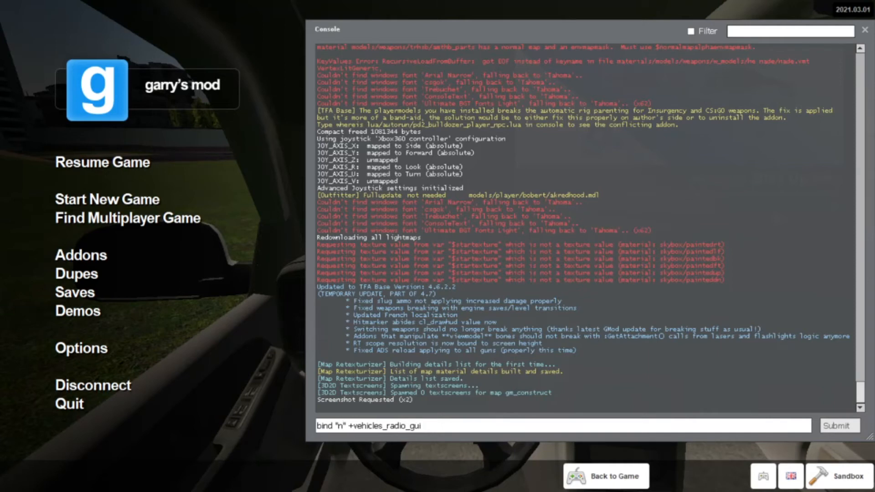
{"action": "key", "text": "Return"}
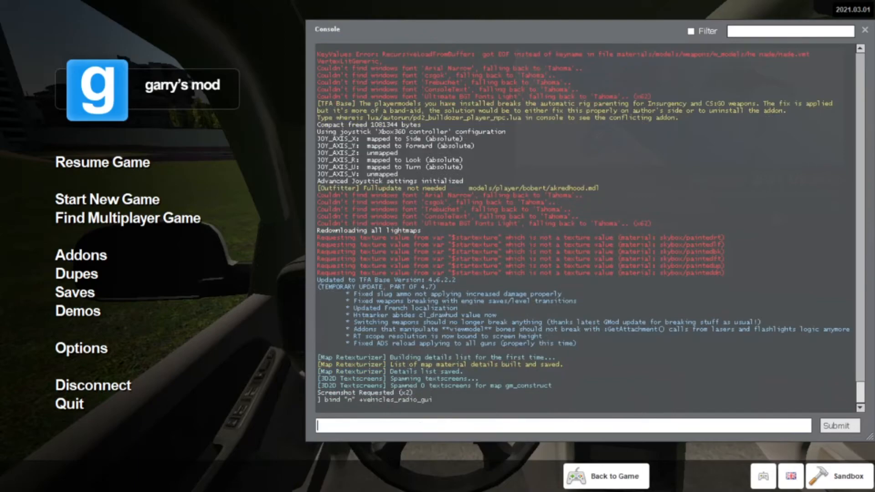
Step: Return to the game, open the vehicle radio wheel and select the custom Station with the penguin icon
{"action": "key", "text": "Escape"}
{"action": "key", "text": "n"}
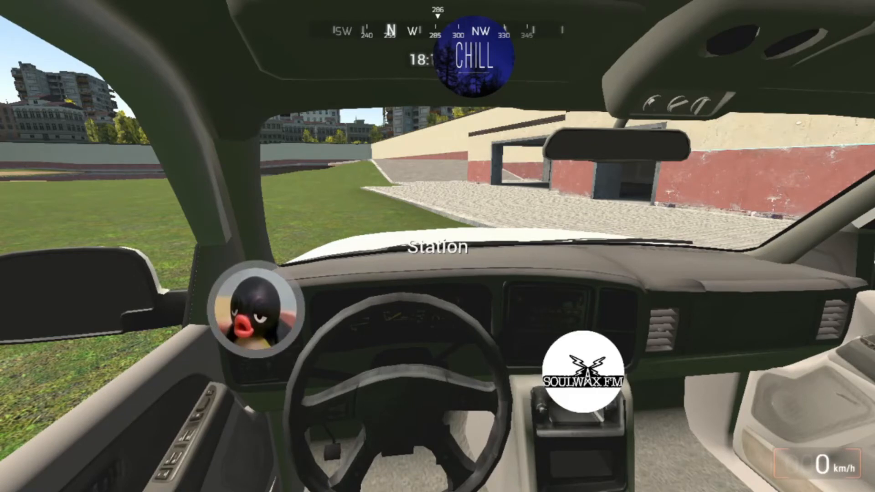
{"action": "left_click", "coordinate": [256, 310]}
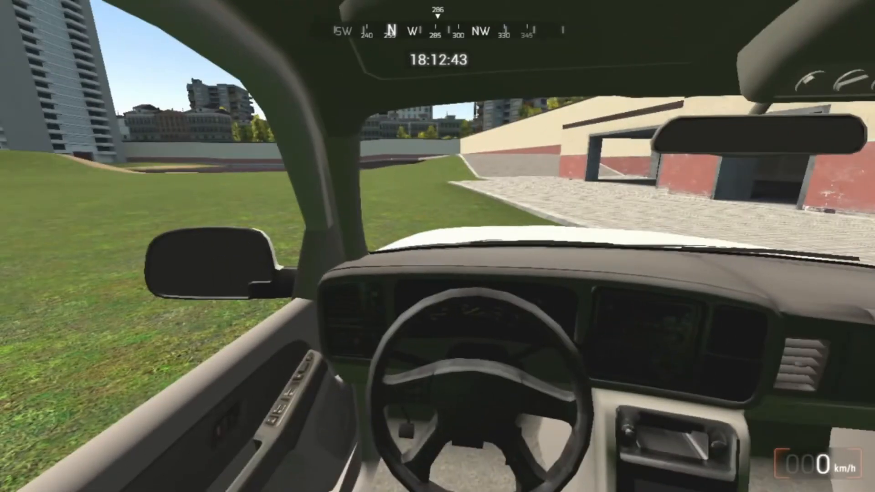
{"action": "key", "text": "grave"}
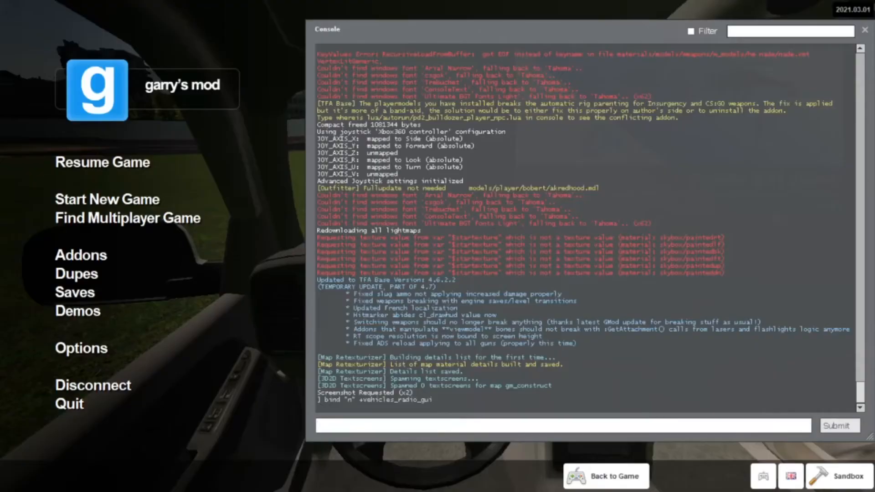
{"action": "key", "text": "Escape"}
{"action": "key", "text": "n"}
{"action": "left_click", "coordinate": [256, 309]}
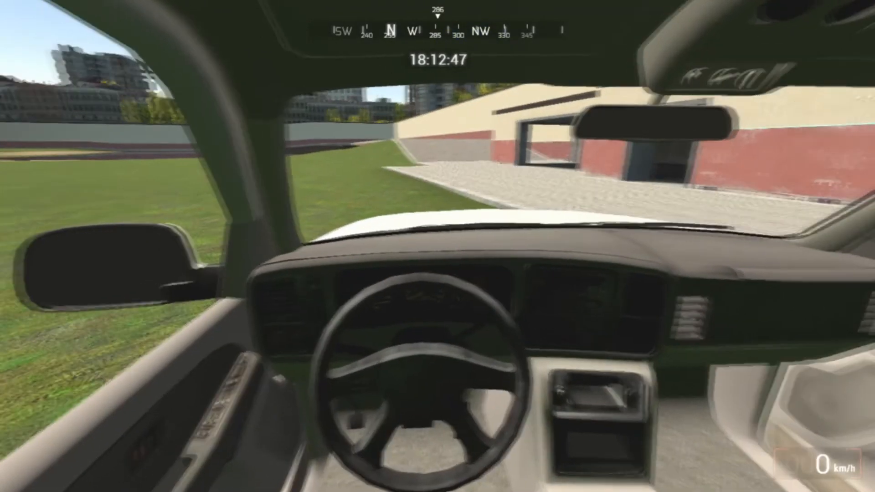
Step: Drive the SUV a short way across the grass while turning left, and brake and get out
{"action": "key", "text": "w"}
{"action": "key", "text": "a"}
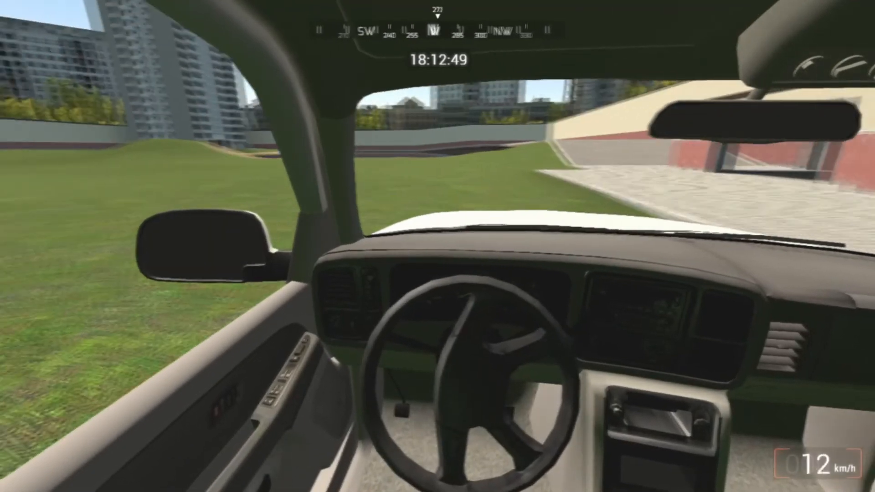
{"action": "key", "text": "space"}
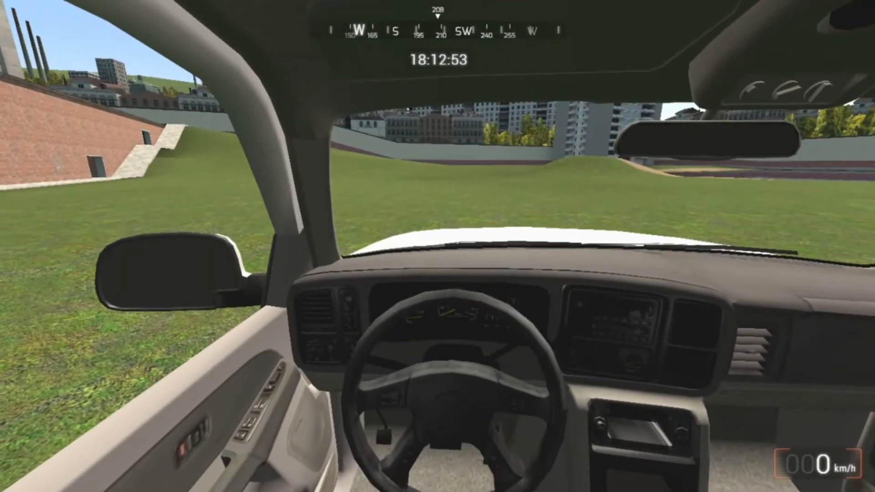
{"action": "key", "text": "e"}
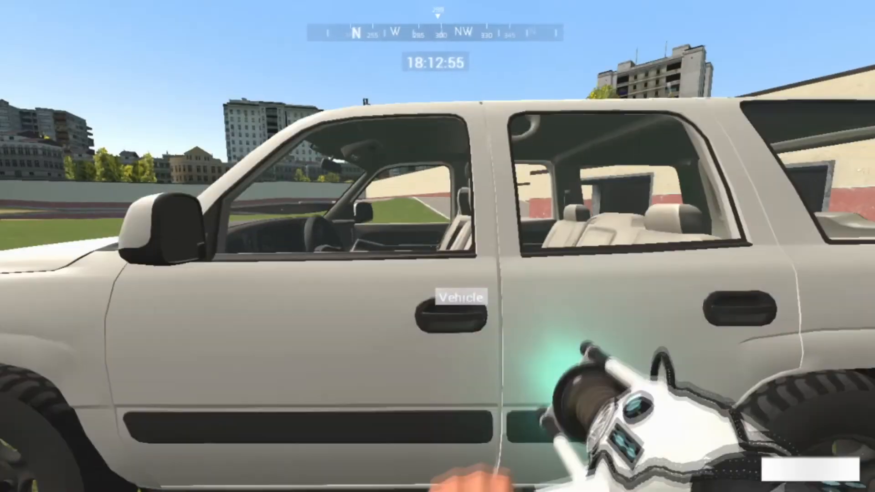
{"action": "key", "text": "s"}
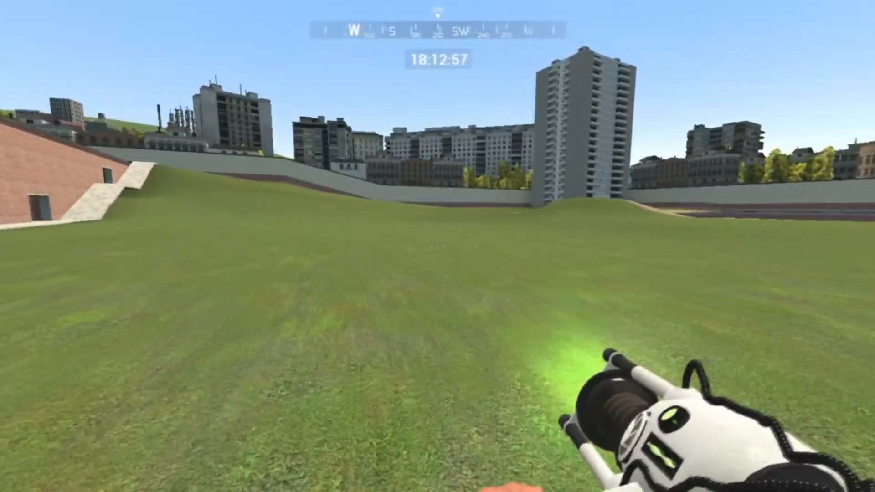
{"action": "key", "text": "w"}
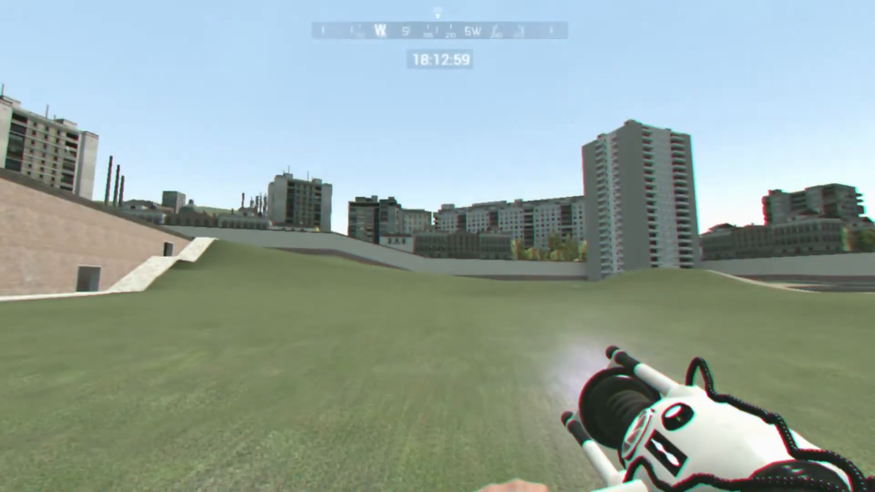
{"action": "key", "text": "w"}
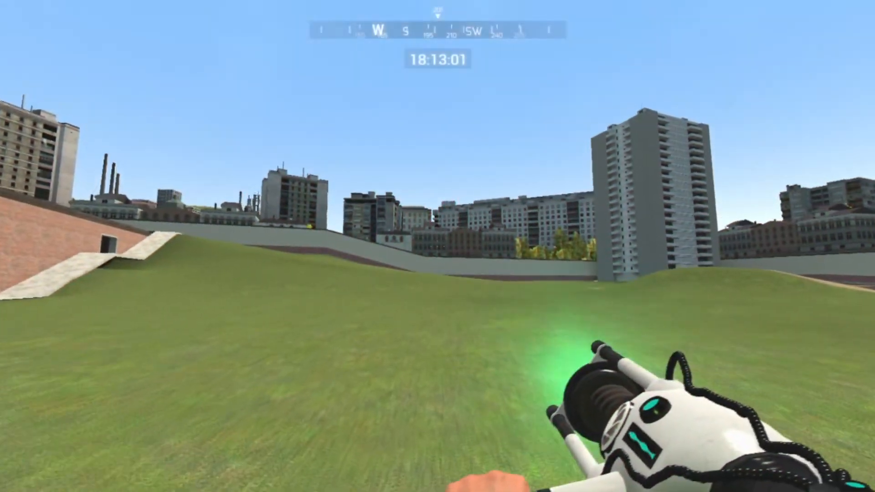
{"action": "key", "text": "w"}
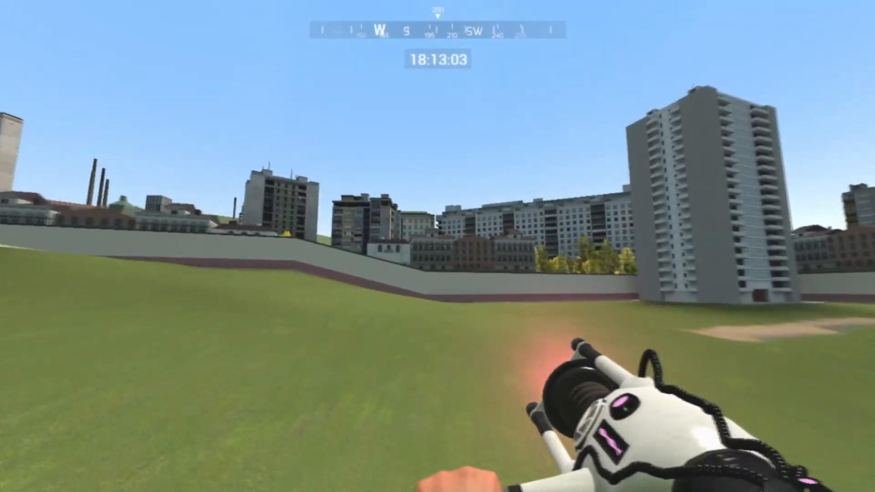
{"action": "key", "text": "w"}
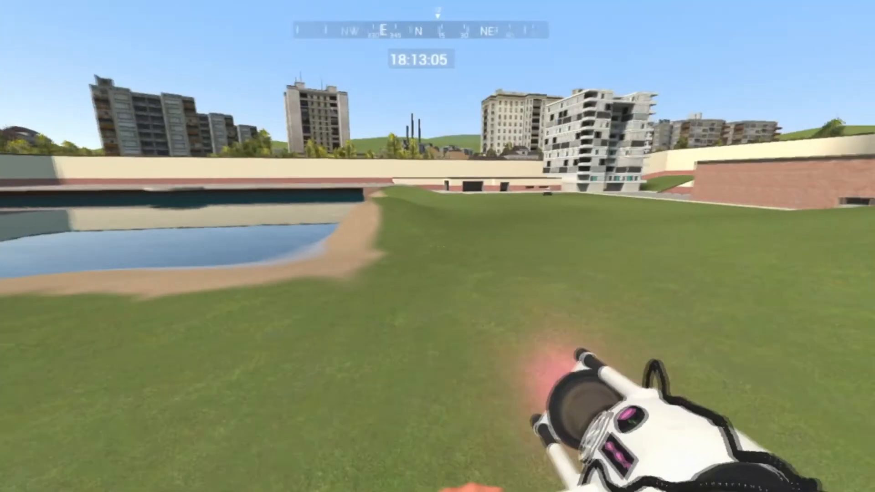
Step: Find and open the Vehicle Radio configuration among the spawn menu's utility settings
{"action": "key", "text": "q"}
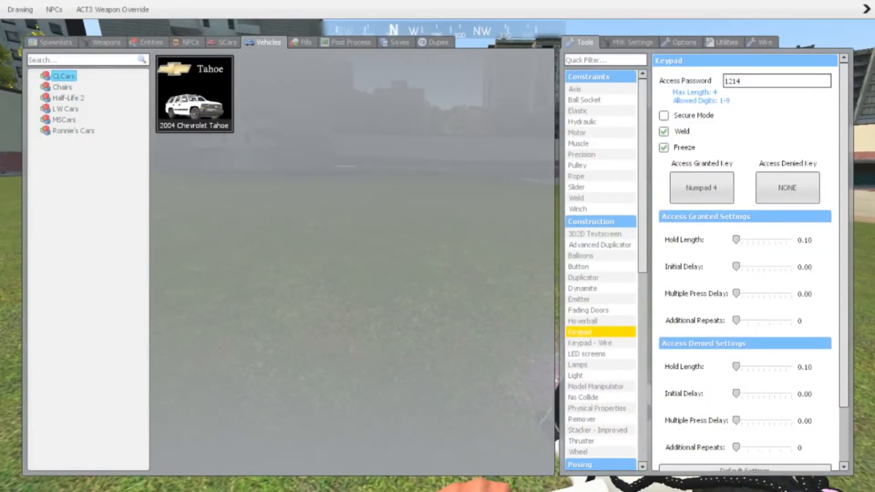
{"action": "left_click", "coordinate": [679, 43]}
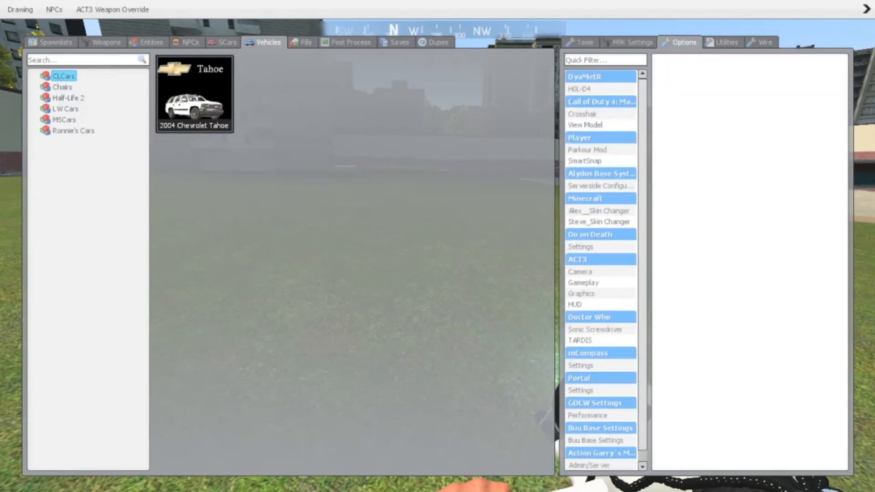
{"action": "left_click", "coordinate": [722, 42]}
{"action": "scroll", "coordinate": [601, 270], "scroll_direction": "down", "scroll_amount": 1}
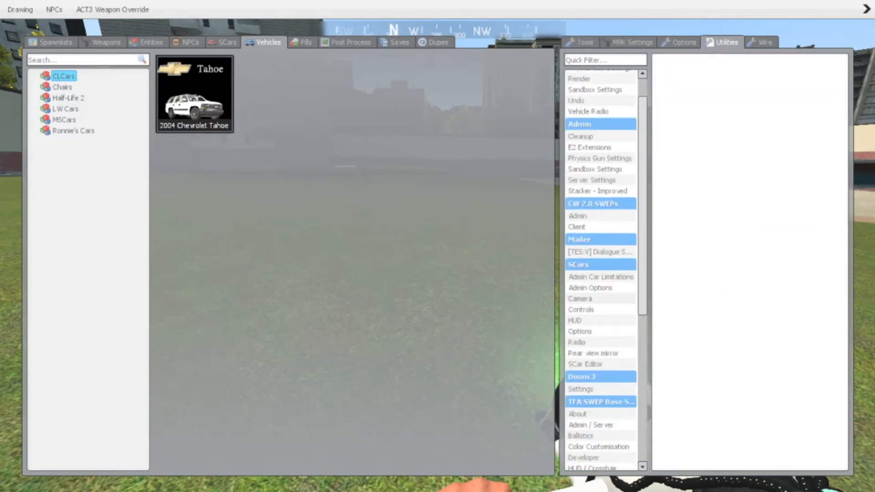
{"action": "scroll", "coordinate": [601, 270], "scroll_direction": "down", "scroll_amount": 7}
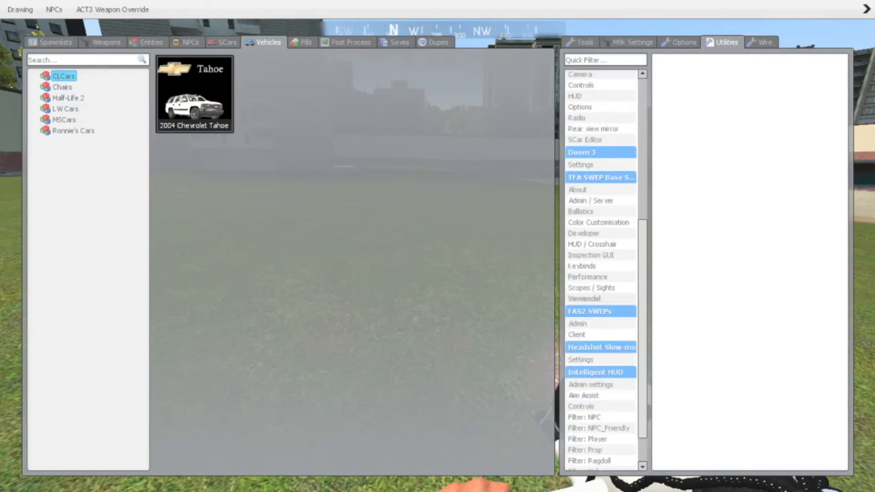
{"action": "scroll", "coordinate": [601, 270], "scroll_direction": "down", "scroll_amount": 3}
{"action": "scroll", "coordinate": [600, 270], "scroll_direction": "up", "scroll_amount": 11}
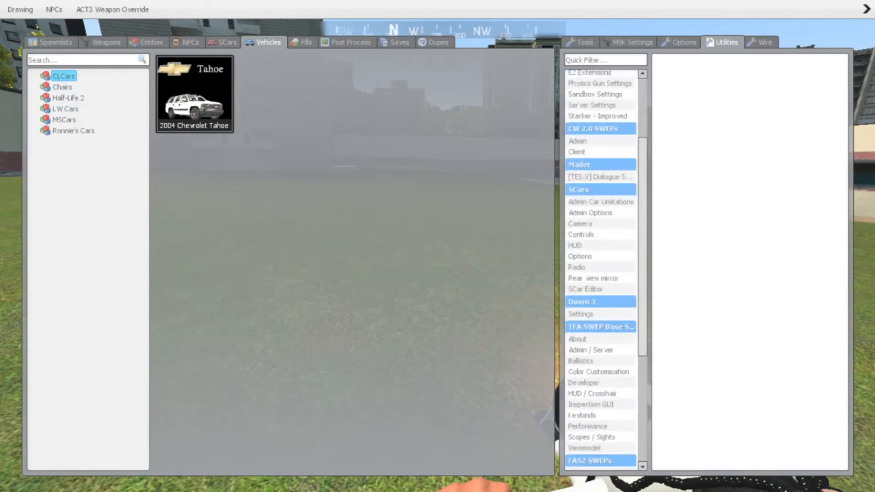
{"action": "left_click", "coordinate": [605, 60]}
{"action": "type", "text": "q"}
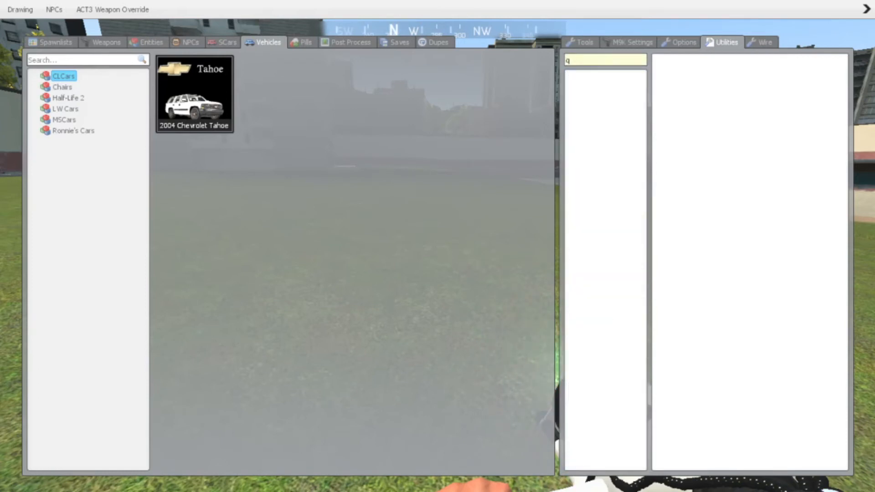
{"action": "key", "text": "BackSpace"}
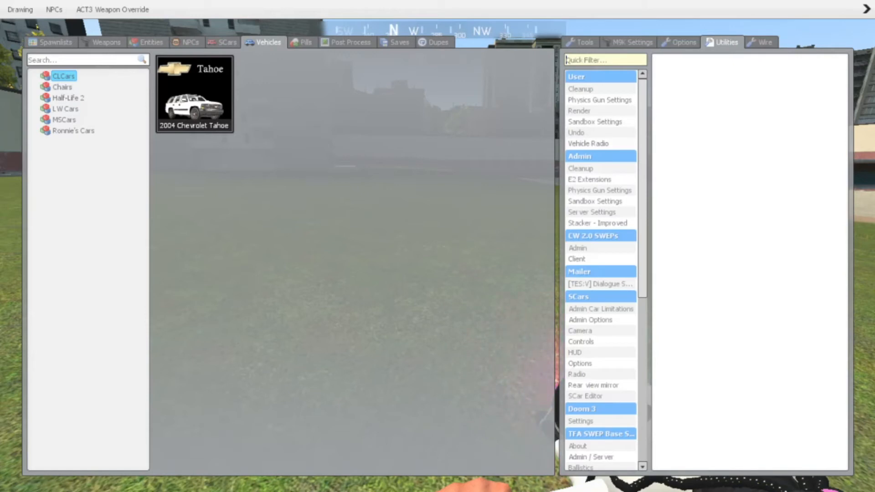
{"action": "left_click", "coordinate": [588, 144]}
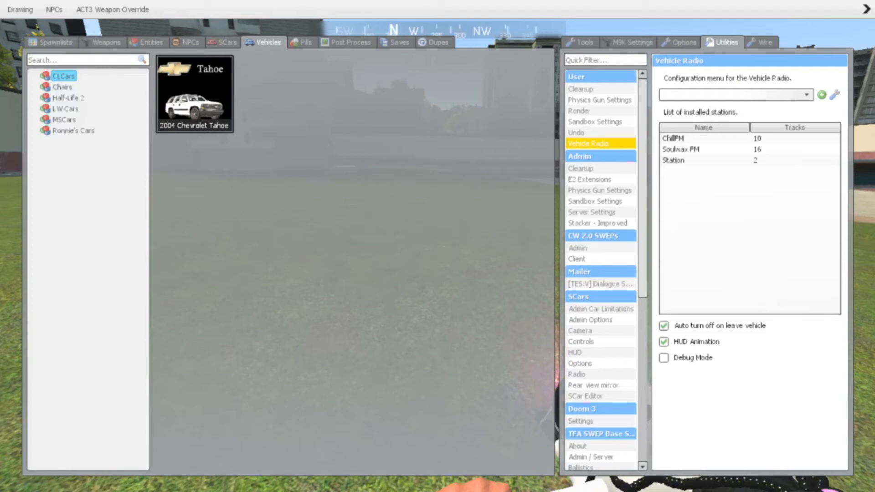
Step: Examine the Station and ChillFM entries in the installed stations list, check the available presets, and return to the game
{"action": "left_click", "coordinate": [729, 160]}
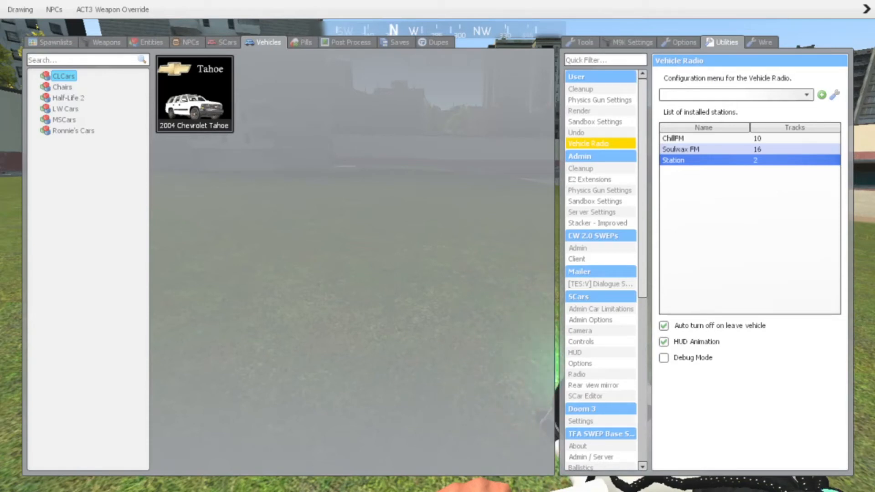
{"action": "left_click", "coordinate": [750, 138]}
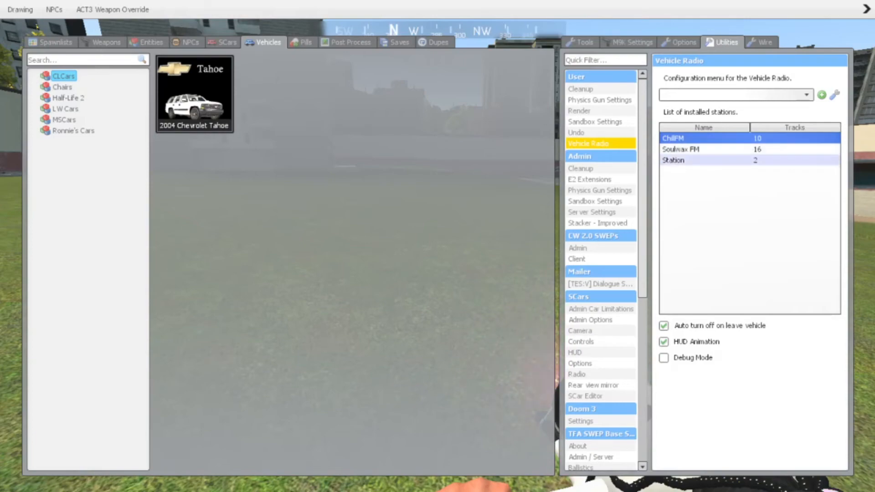
{"action": "left_click", "coordinate": [805, 95]}
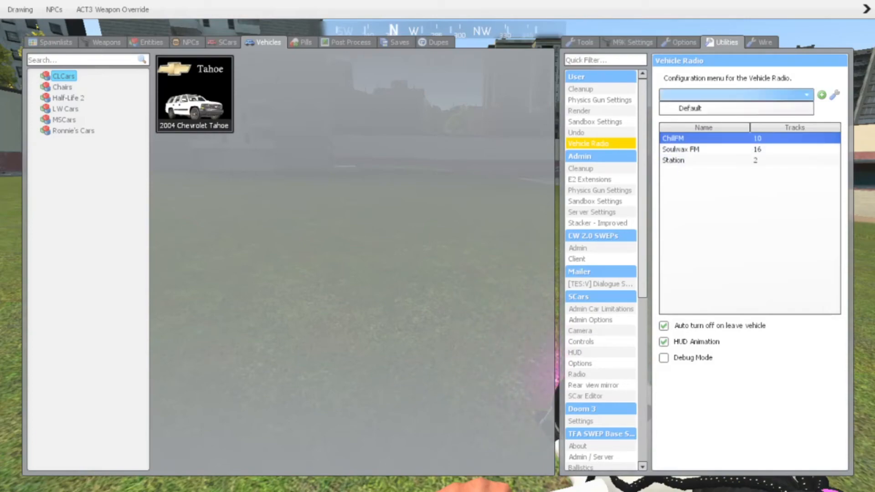
{"action": "left_click", "coordinate": [805, 95]}
{"action": "key", "text": "q"}
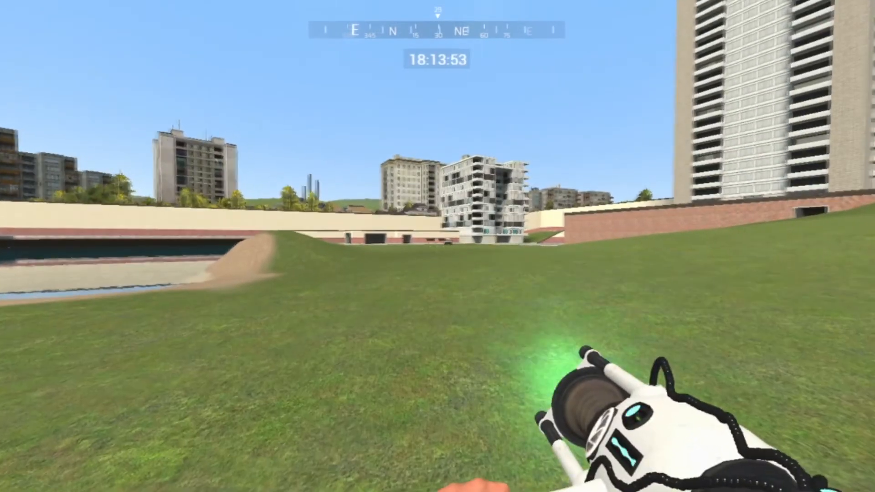
Step: Spawn a 2004 Chevrolet Tahoe and get into the driver's seat
{"action": "key", "text": "q"}
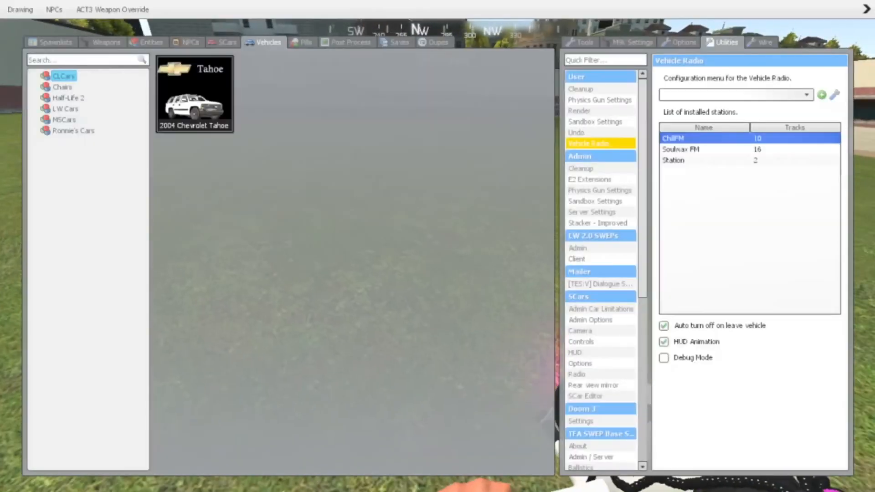
{"action": "left_click", "coordinate": [199, 98]}
{"action": "key", "text": "e"}
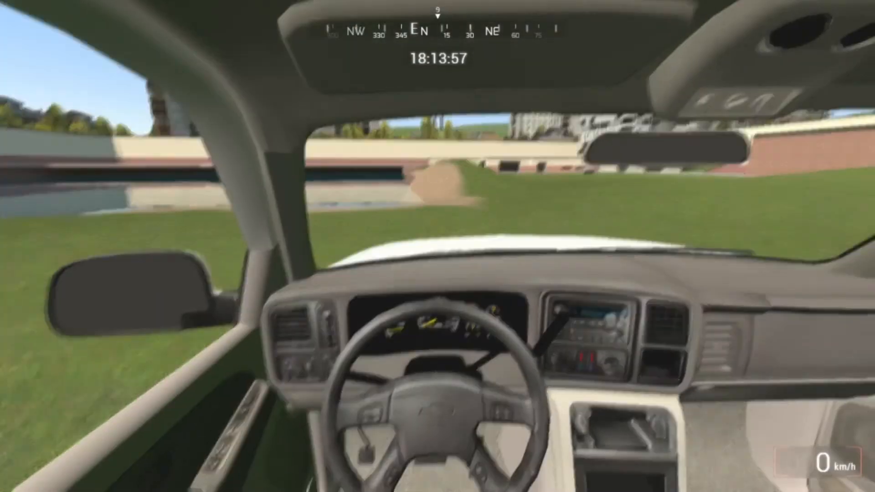
{"action": "key", "text": "q"}
{"action": "key", "text": "Tab"}
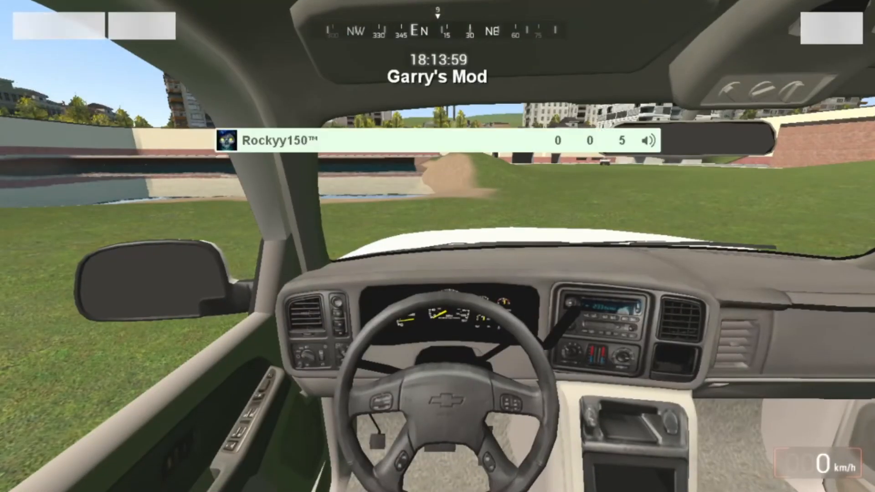
{"action": "key", "text": "r"}
{"action": "key", "text": "r"}
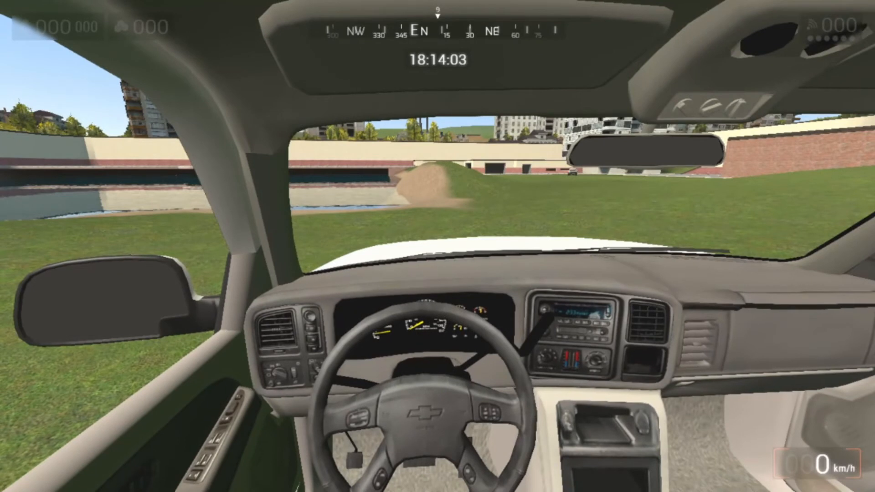
Step: Get out of the Tahoe, step back, equip the Remover tool and use it on the vehicle
{"action": "key", "text": "e"}
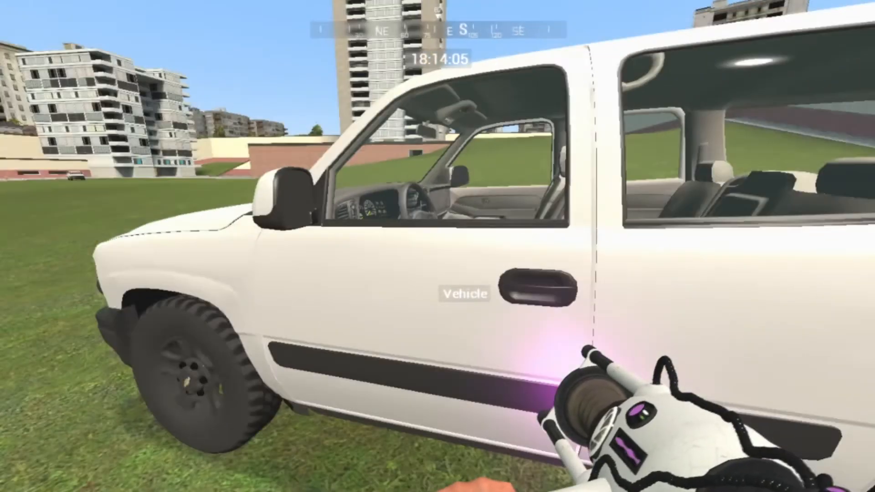
{"action": "key", "text": "s"}
{"action": "key", "text": "d"}
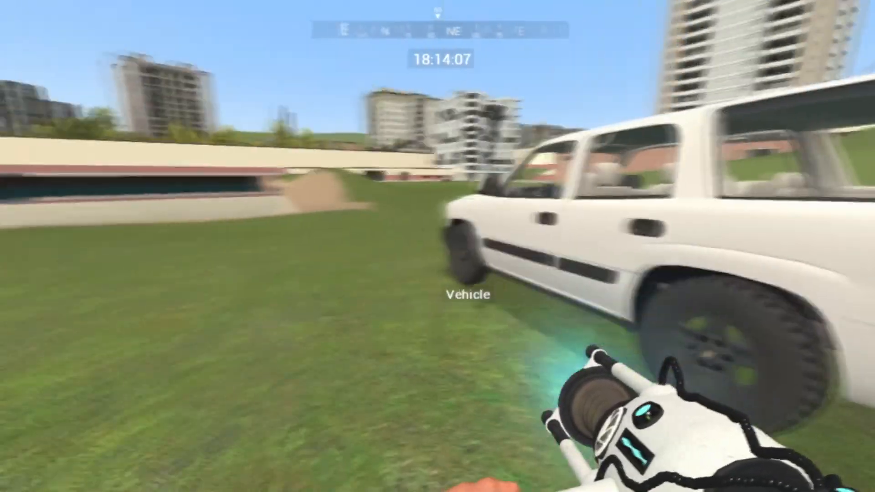
{"action": "key", "text": "q"}
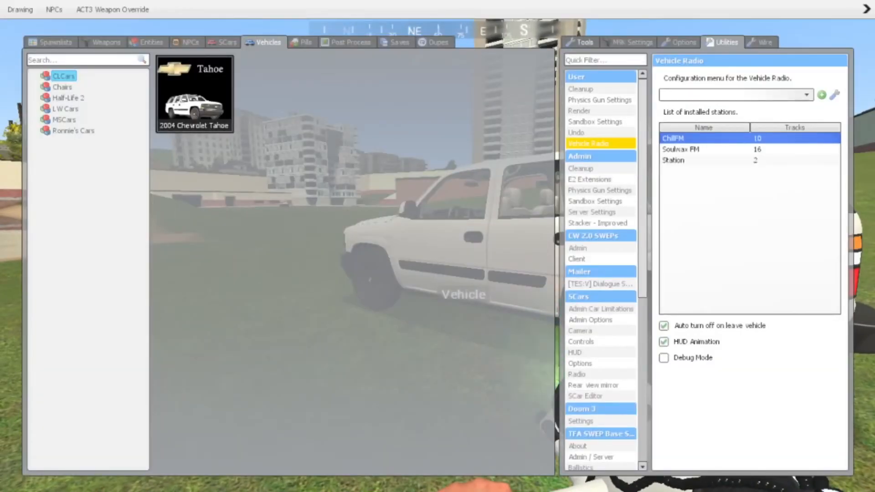
{"action": "left_click", "coordinate": [582, 419]}
{"action": "key", "text": "q"}
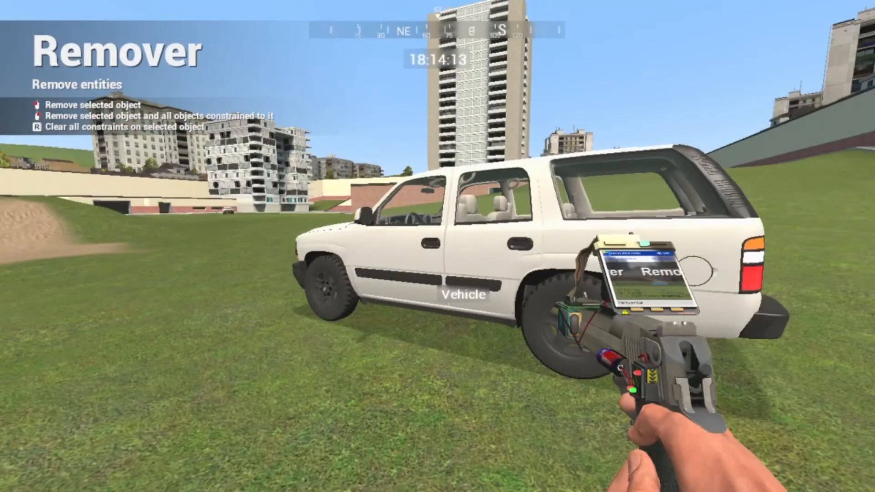
{"action": "left_click", "coordinate": [437, 246]}
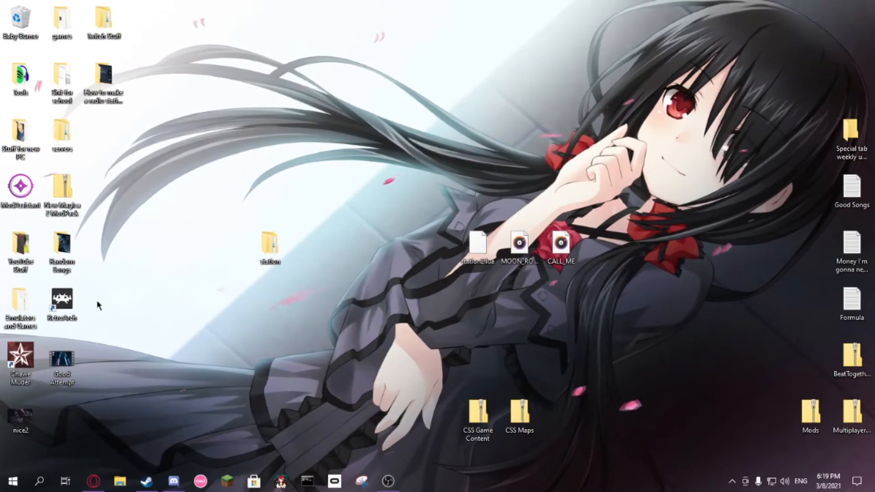
Step: Switch to Steam and browse Garry's Mod's local files from the game's properties
{"action": "left_click", "coordinate": [148, 483]}
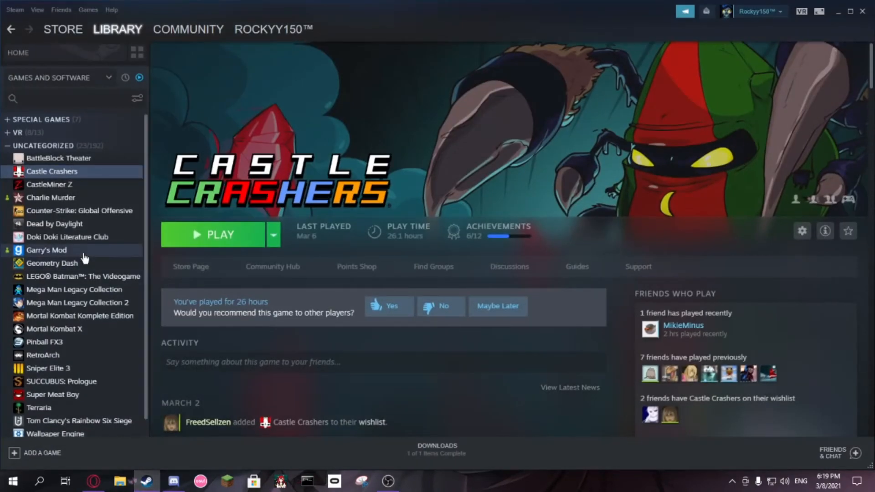
{"action": "right_click", "coordinate": [85, 254]}
{"action": "left_click", "coordinate": [132, 327]}
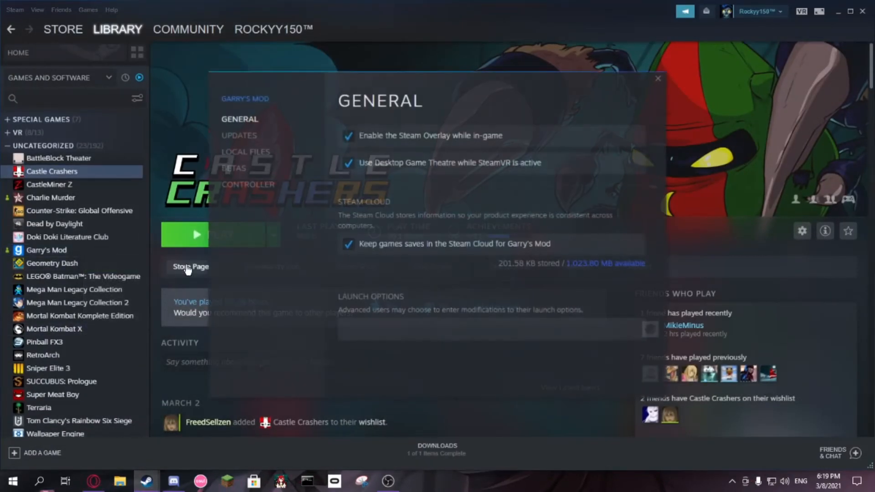
{"action": "left_click", "coordinate": [250, 154]}
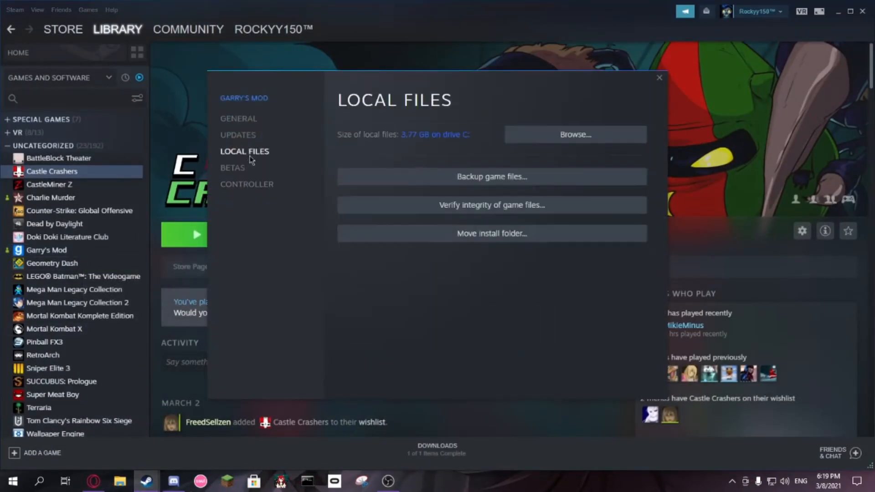
{"action": "left_click", "coordinate": [581, 139]}
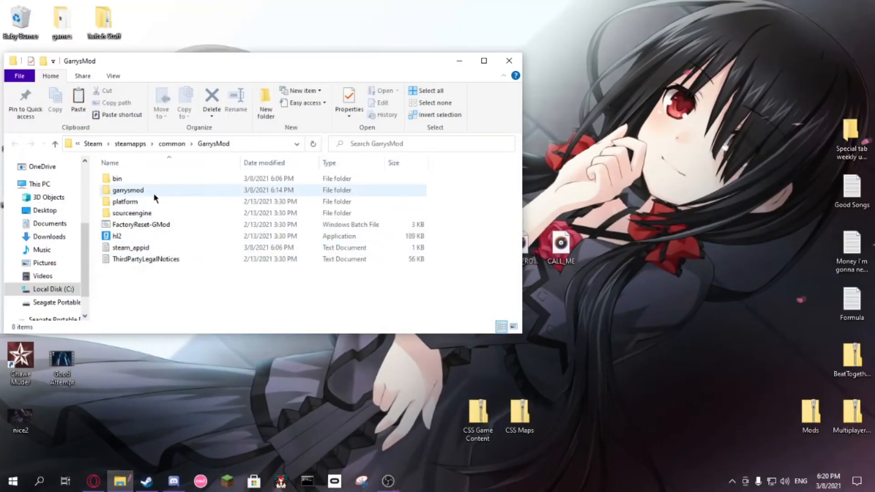
Step: Open the garrysmod folder and arrange its window beside the station2.lua, MOON_RO... and CALL_ME desktop files, moving those files clear of it
{"action": "double_click", "coordinate": [130, 190]}
{"action": "left_click_drag", "start_coordinate": [407, 73], "coordinate": [333, 166]}
{"action": "left_click_drag", "start_coordinate": [484, 283], "coordinate": [561, 253]}
{"action": "left_click_drag", "start_coordinate": [476, 262], "coordinate": [594, 280]}
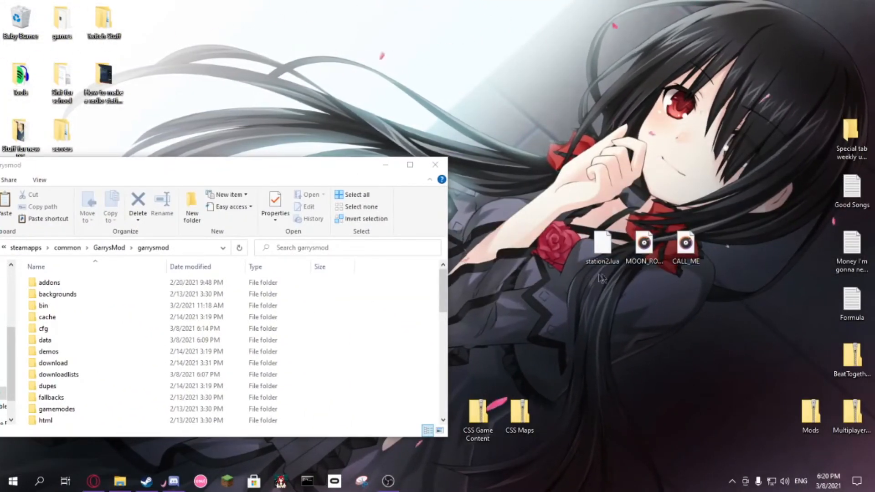
{"action": "left_click_drag", "start_coordinate": [309, 171], "coordinate": [411, 113]}
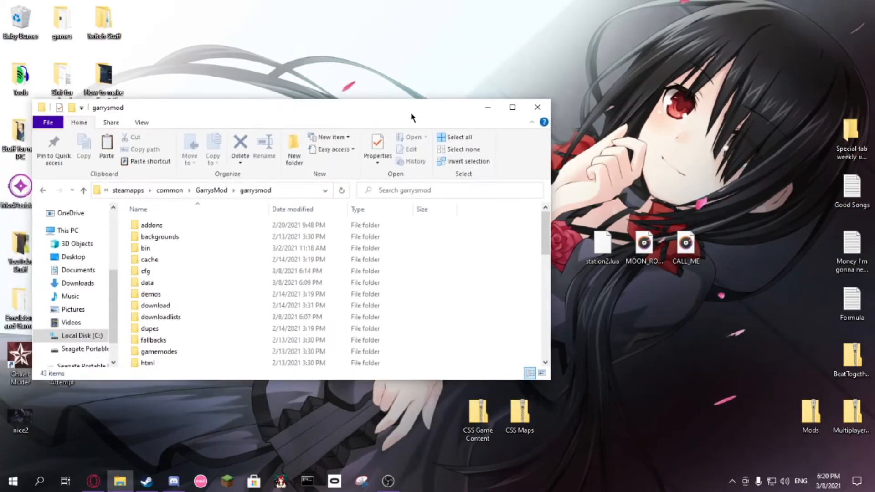
Step: Go to the stations folder inside lua and vradio
{"action": "scroll", "coordinate": [233, 298], "scroll_direction": "down", "scroll_amount": 2}
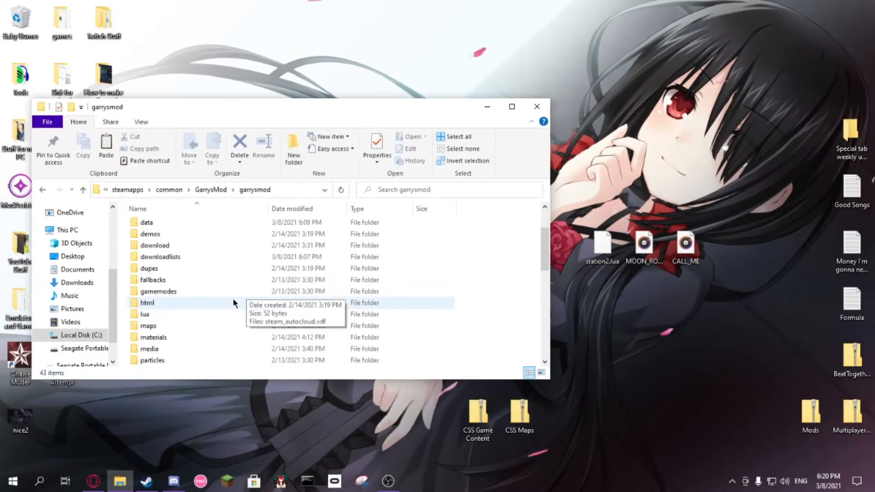
{"action": "double_click", "coordinate": [164, 312]}
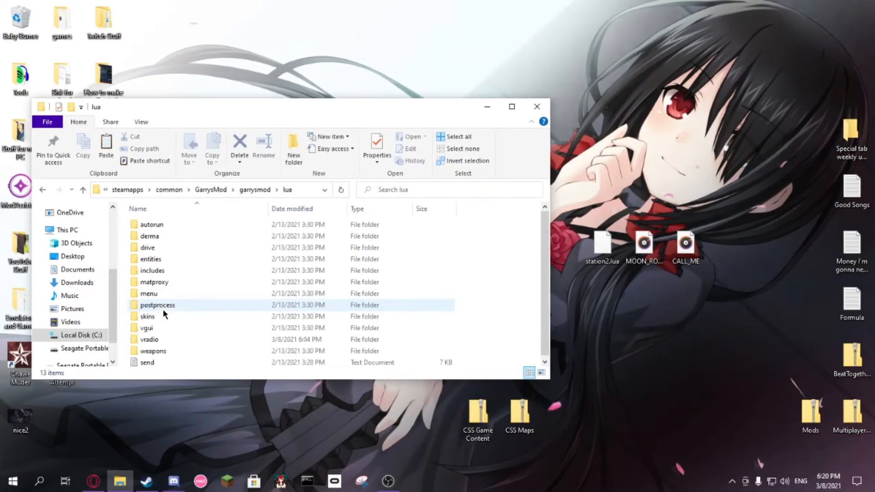
{"action": "double_click", "coordinate": [150, 340]}
{"action": "double_click", "coordinate": [157, 224]}
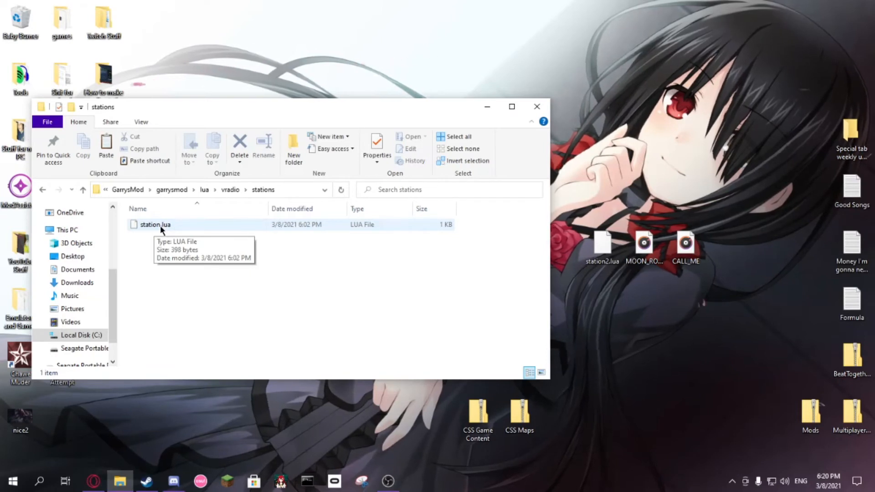
Step: Open station.lua from the stations folder for editing in Notepad++
{"action": "double_click", "coordinate": [160, 225]}
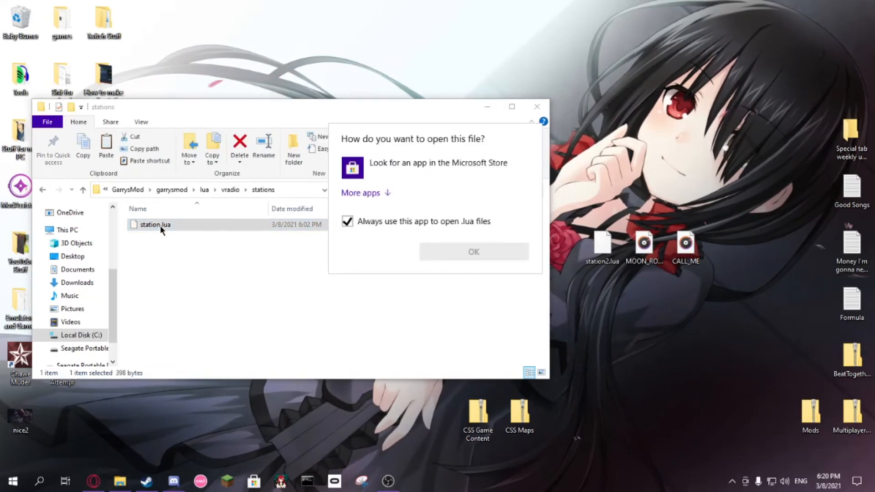
{"action": "right_click", "coordinate": [184, 225]}
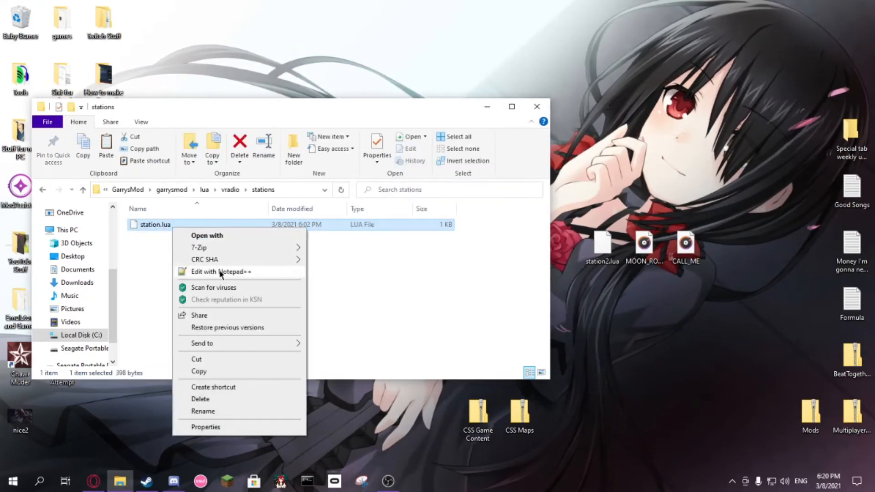
{"action": "left_click", "coordinate": [221, 274]}
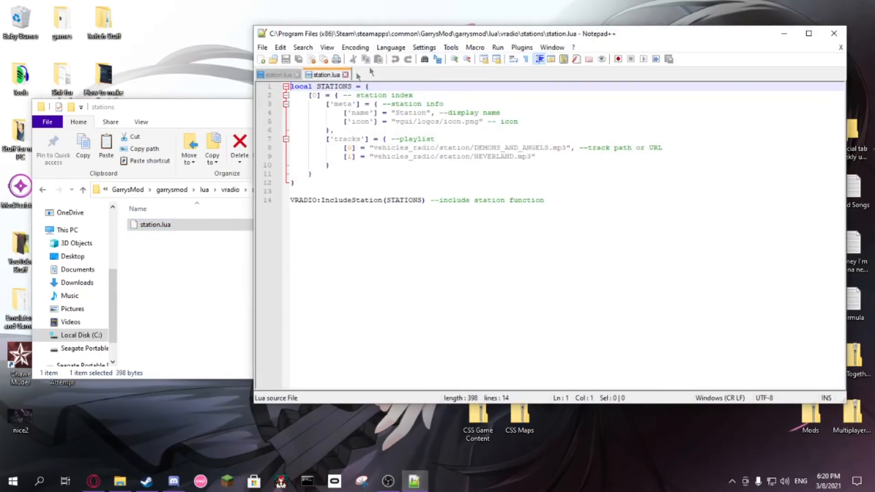
Step: Move the Notepad++ window clear of the desktop files and open station2.lua in it alongside station.lua
{"action": "left_click_drag", "start_coordinate": [484, 39], "coordinate": [214, 24]}
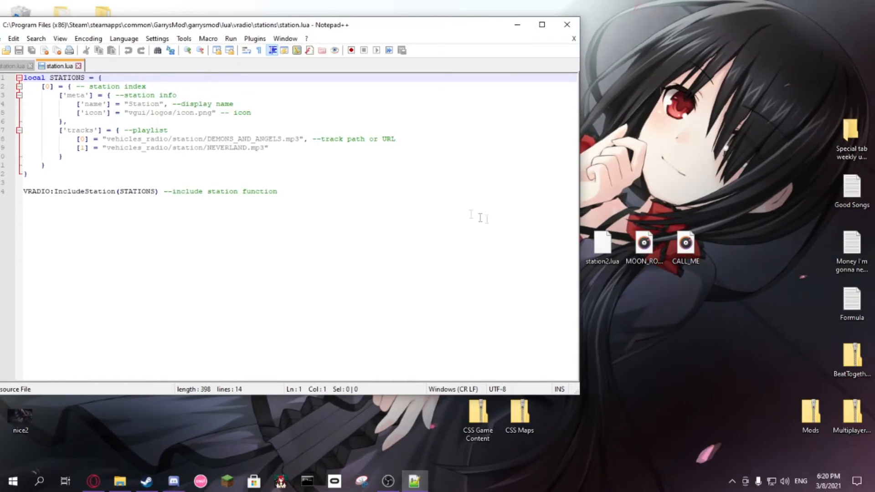
{"action": "double_click", "coordinate": [602, 246]}
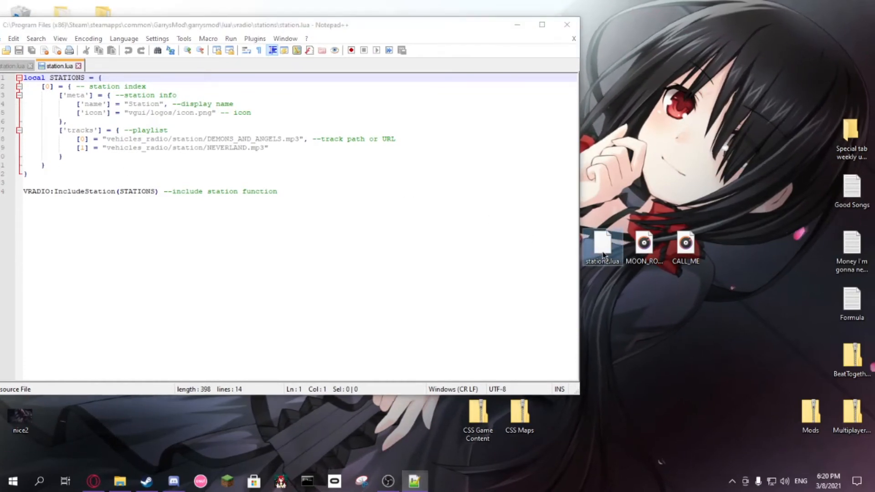
{"action": "left_click", "coordinate": [468, 328]}
{"action": "right_click", "coordinate": [605, 244]}
{"action": "left_click", "coordinate": [565, 248]}
{"action": "left_click_drag", "start_coordinate": [602, 246], "coordinate": [295, 142]}
Step: Copy the entire code of station2.lua, from the local STATIONS line through the VRADIO:IncludeStation line
{"action": "left_click_drag", "start_coordinate": [279, 191], "coordinate": [54, 125]}
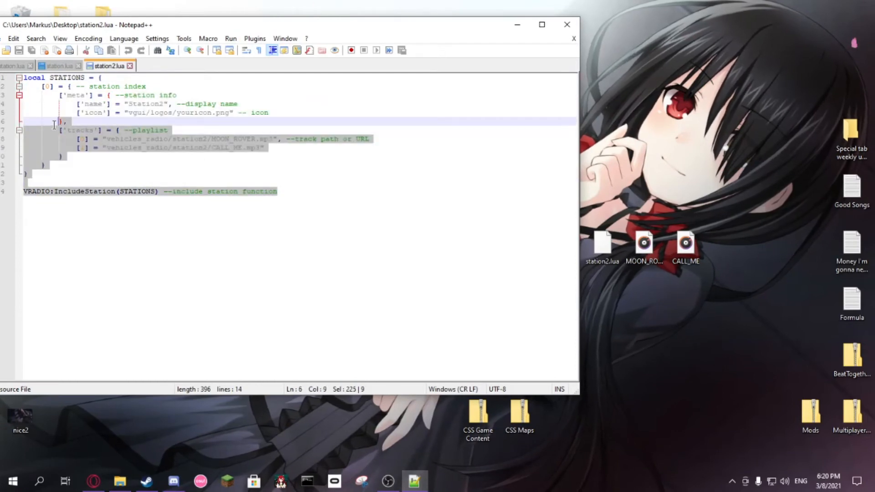
{"action": "left_click", "coordinate": [81, 148]}
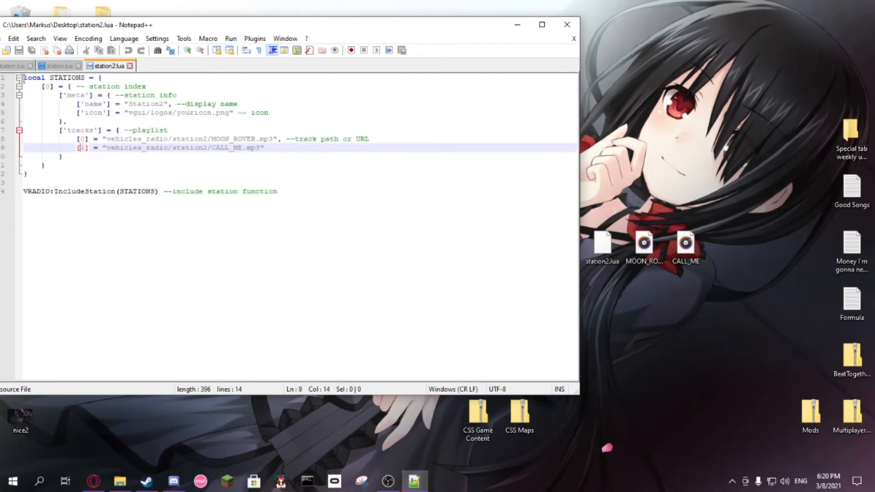
{"action": "left_click_drag", "start_coordinate": [24, 78], "coordinate": [277, 202]}
{"action": "key", "text": "ctrl+c"}
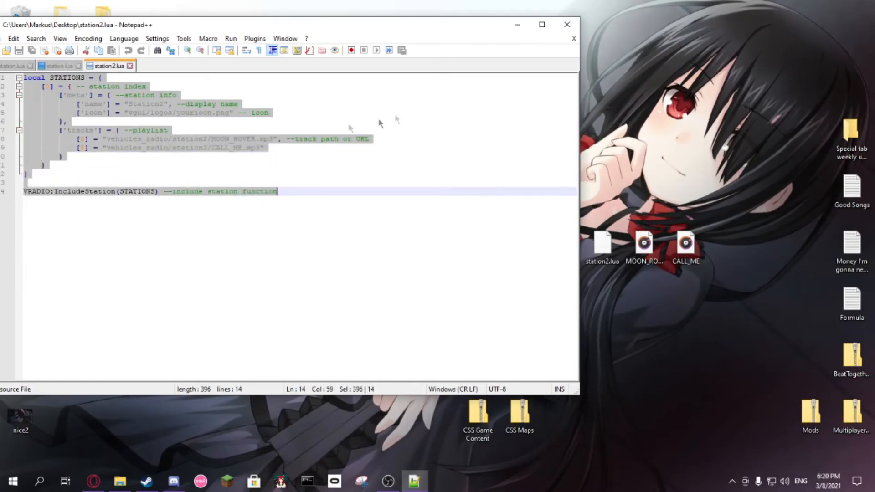
Step: In station.lua, delete the final closing brace and the IncludeStation line, and end the first station's block with a comma
{"action": "left_click", "coordinate": [59, 66]}
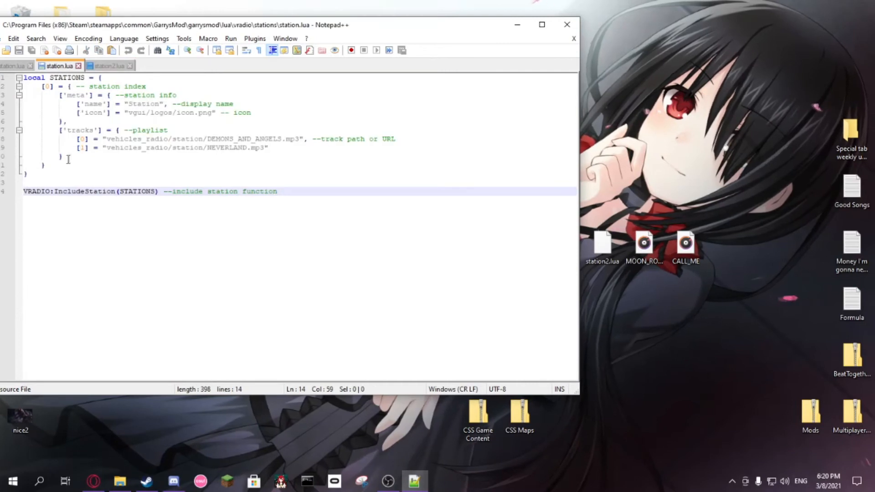
{"action": "left_click_drag", "start_coordinate": [277, 192], "coordinate": [19, 173]}
{"action": "key", "text": "Delete"}
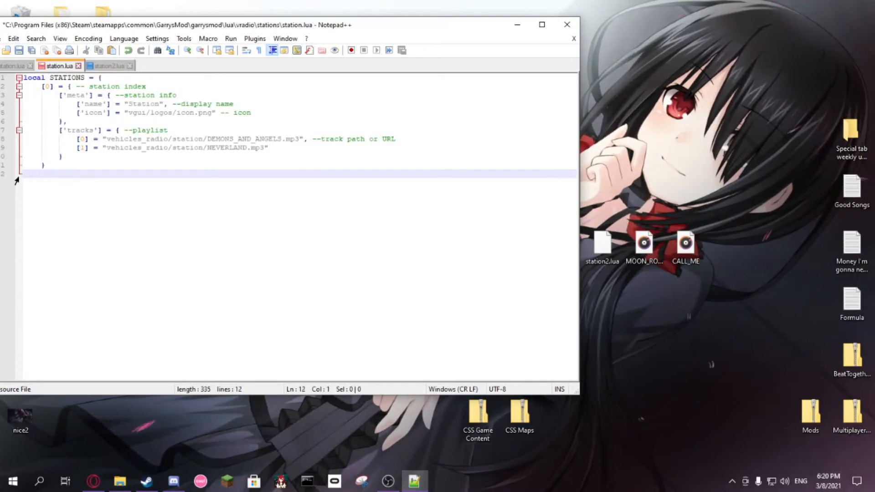
{"action": "key", "text": "BackSpace"}
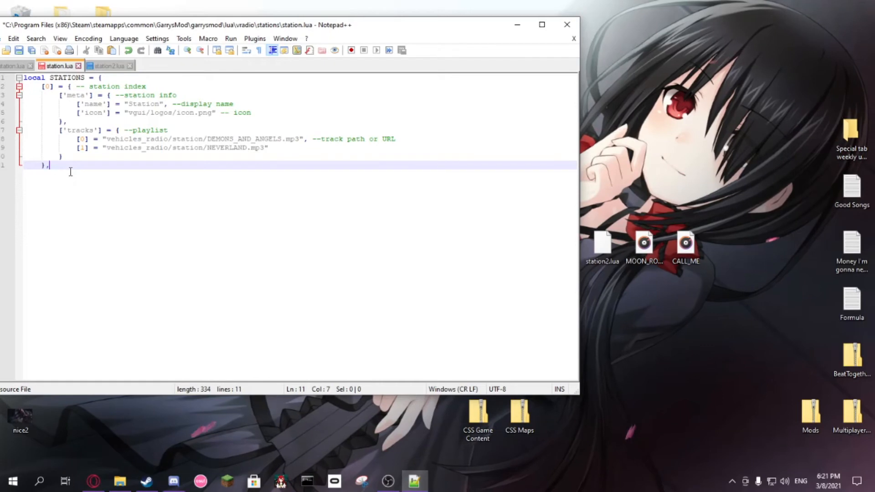
Step: Paste the station2.lua code on a new line below the first station and set its station index to 1
{"action": "key", "text": "Return"}
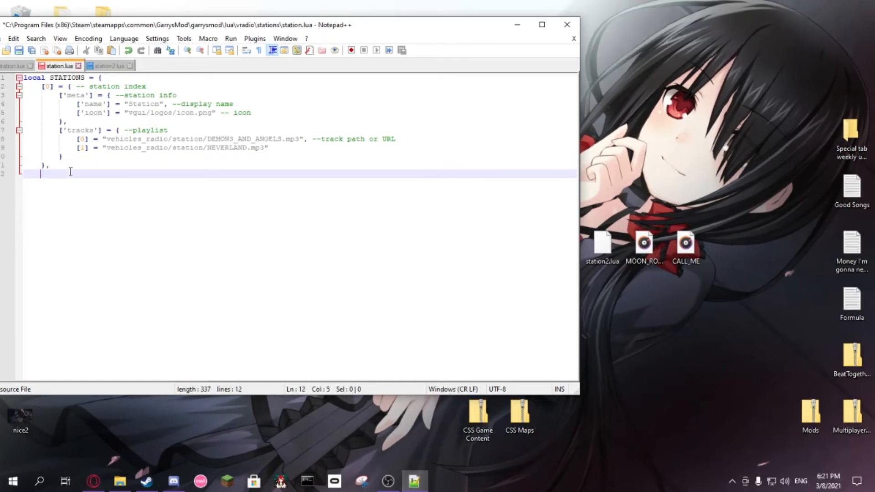
{"action": "key", "text": "ctrl+v"}
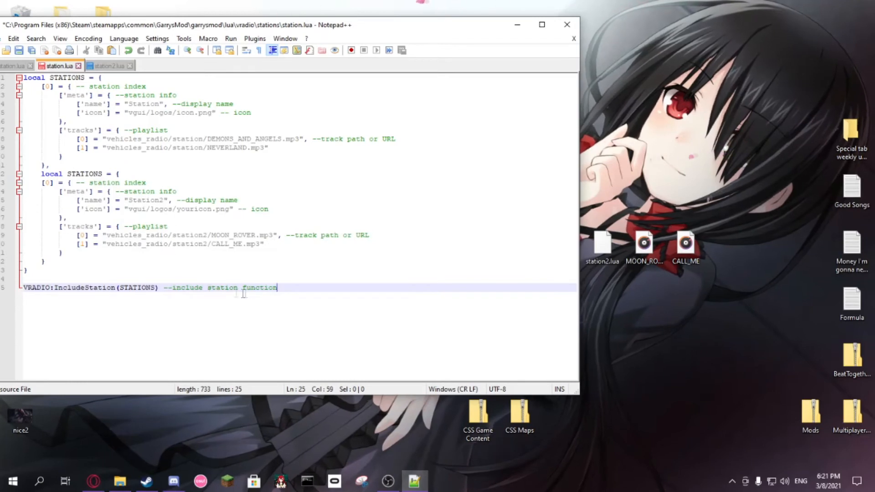
{"action": "left_click", "coordinate": [48, 182]}
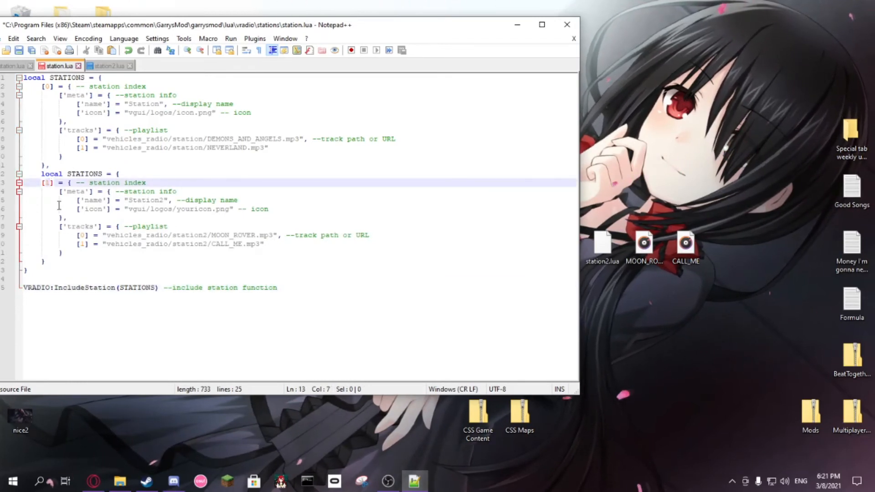
Step: Check the second station's track paths and closing braces, save station.lua and close Notepad++
{"action": "left_click", "coordinate": [138, 243]}
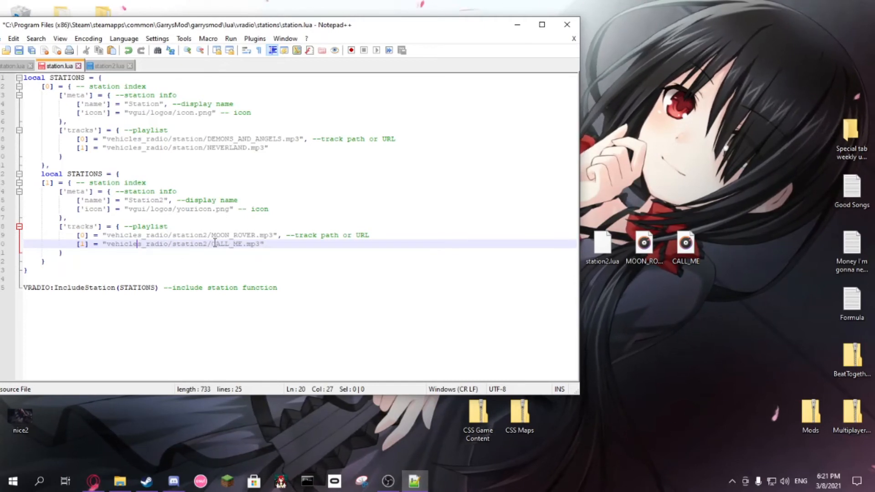
{"action": "left_click", "coordinate": [200, 234]}
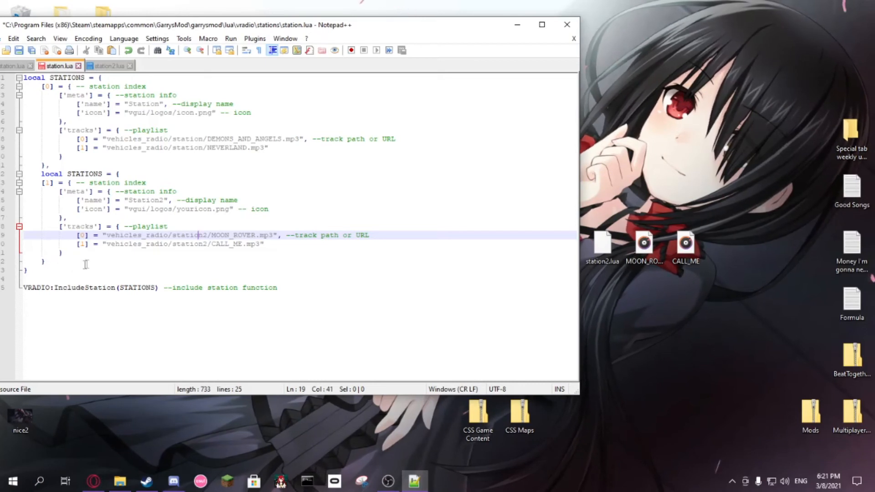
{"action": "left_click", "coordinate": [34, 270]}
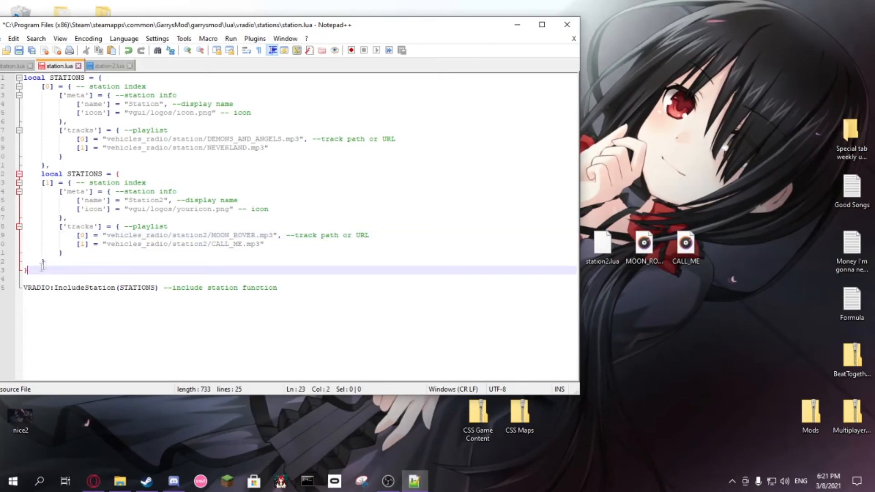
{"action": "left_click", "coordinate": [50, 262]}
{"action": "left_click", "coordinate": [68, 254]}
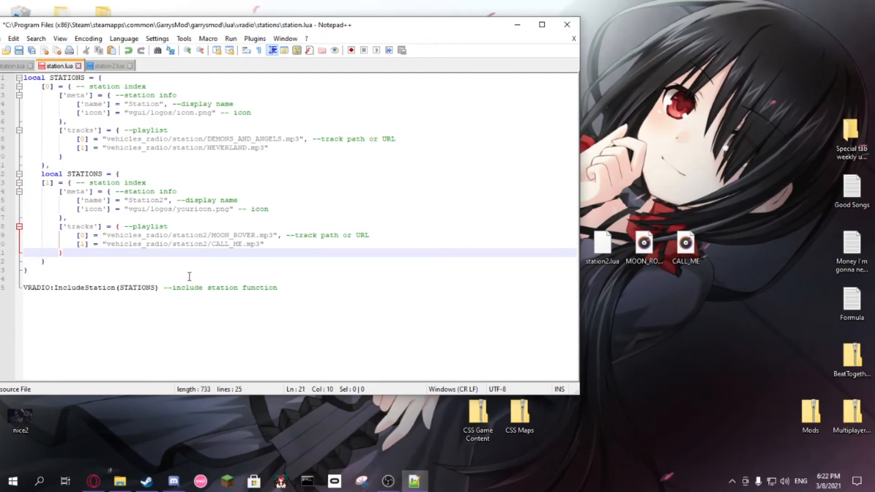
{"action": "key", "text": "ctrl+s"}
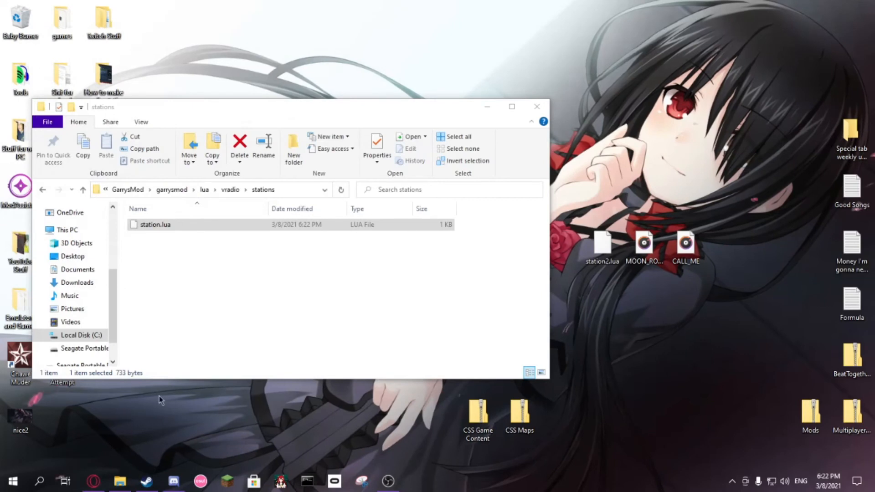
Step: Go from the stations folder to the vehicles_radio folder inside garrysmod's sound folder
{"action": "left_click", "coordinate": [180, 246]}
{"action": "left_click", "coordinate": [173, 190]}
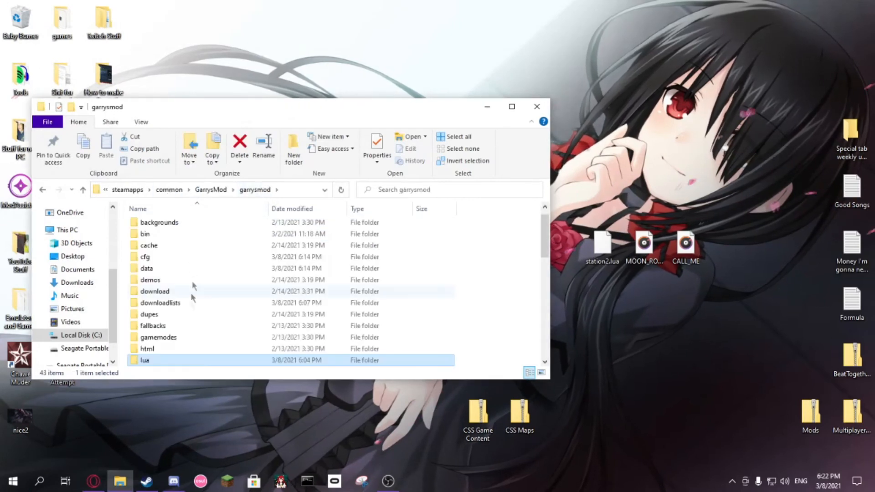
{"action": "scroll", "coordinate": [171, 327], "scroll_direction": "down", "scroll_amount": 1}
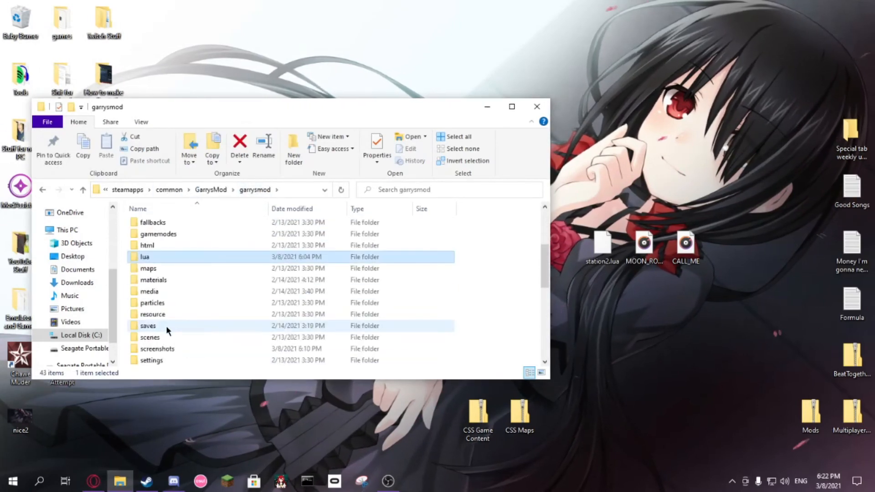
{"action": "scroll", "coordinate": [162, 320], "scroll_direction": "down", "scroll_amount": 2}
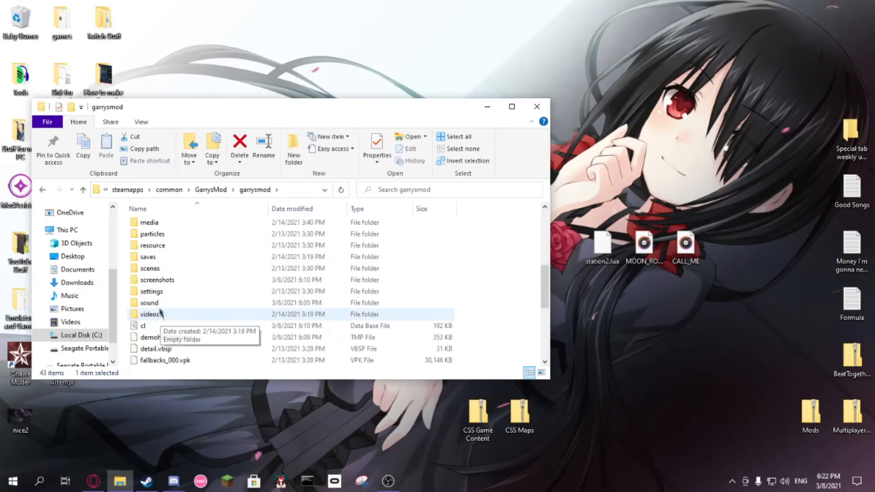
{"action": "double_click", "coordinate": [162, 317]}
{"action": "double_click", "coordinate": [163, 226]}
Step: Create a new folder named station2 inside vehicles_radio
{"action": "right_click", "coordinate": [163, 246]}
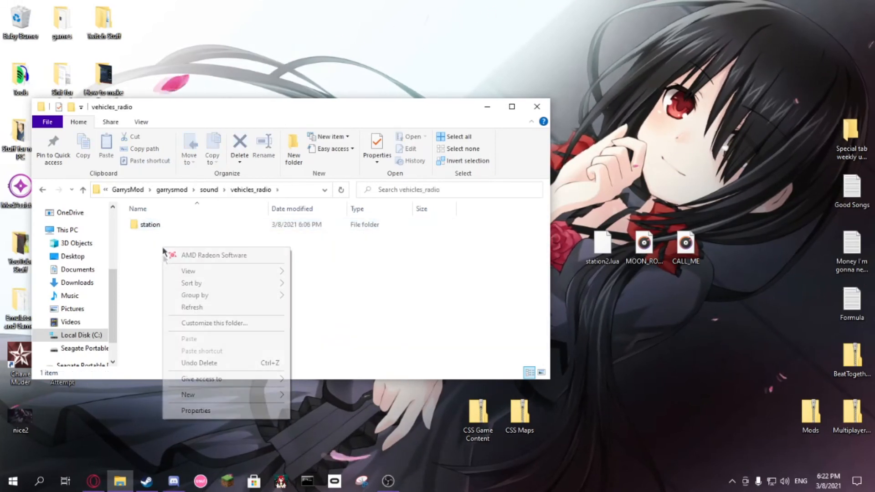
{"action": "mouse_move", "coordinate": [264, 394]}
{"action": "left_click", "coordinate": [314, 396]}
{"action": "type", "text": "station2"}
{"action": "key", "text": "Return"}
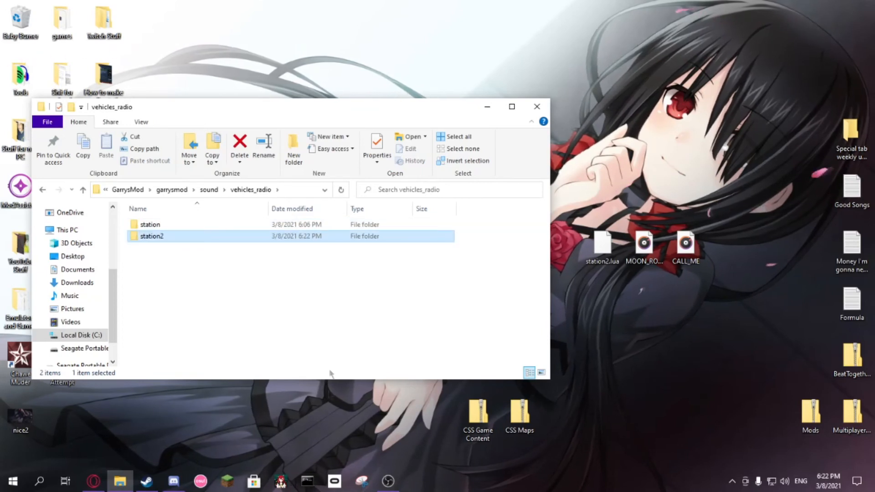
Step: Open the station2 folder and move the MOON_ROVER and CALL_ME songs into it from the desktop
{"action": "double_click", "coordinate": [211, 237]}
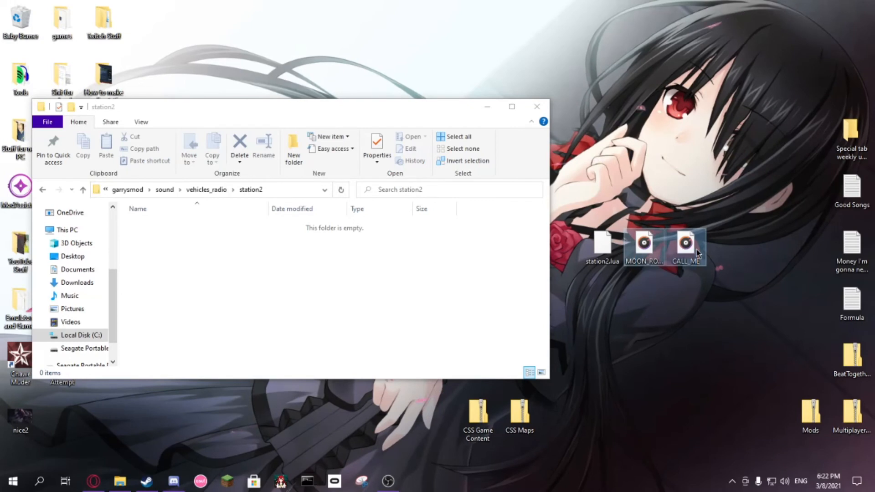
{"action": "left_click_drag", "start_coordinate": [372, 292], "coordinate": [335, 310]}
{"action": "left_click", "coordinate": [335, 310]}
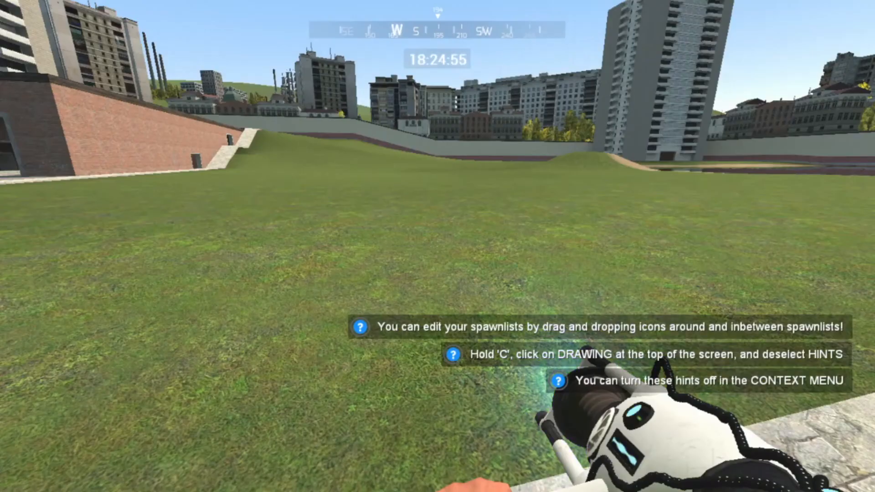
Step: In Garry's Mod, spawn an SUV from the vehicle list and get into it to test the radio
{"action": "key", "text": "q"}
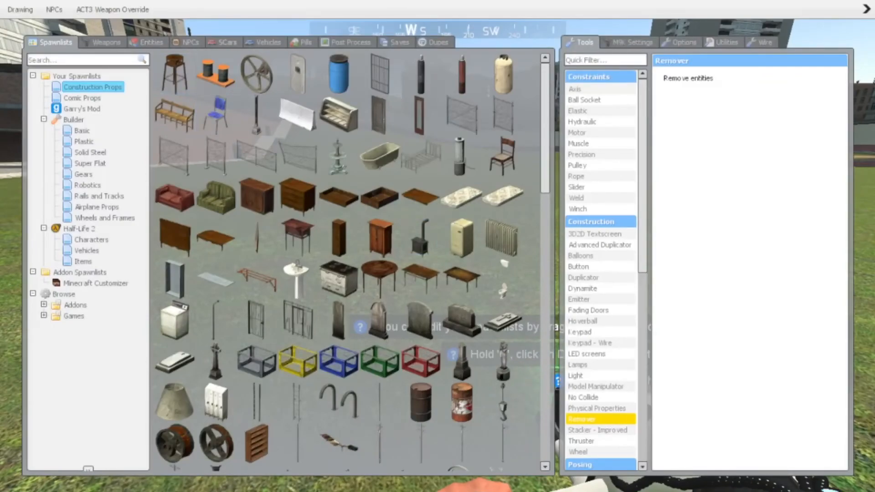
{"action": "left_click", "coordinate": [264, 43]}
{"action": "left_click", "coordinate": [195, 95]}
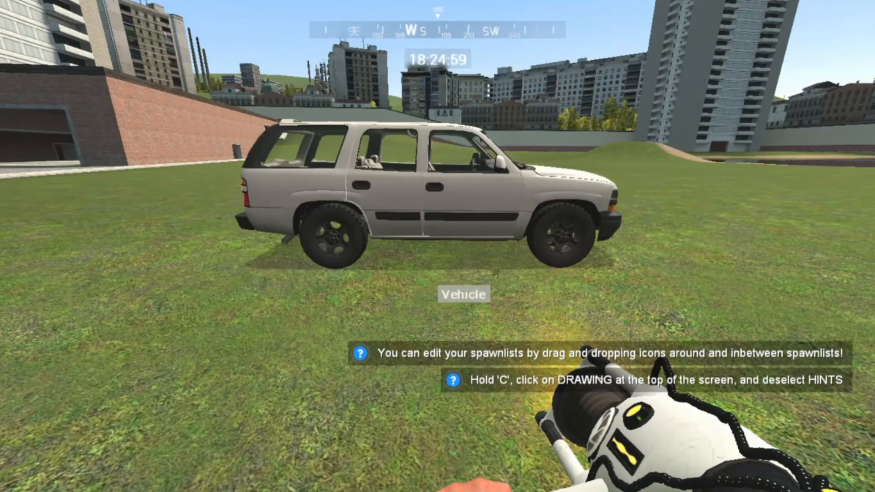
{"action": "key", "text": "w"}
{"action": "key", "text": "e"}
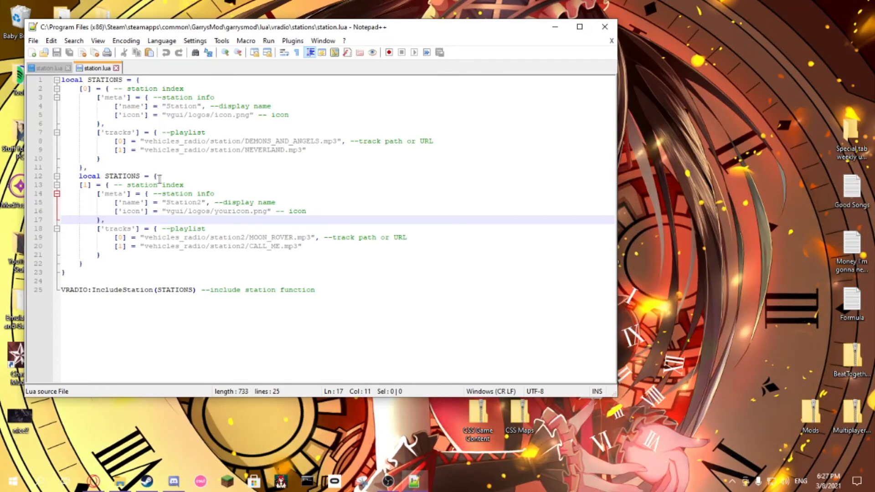
Step: Back in Notepad++, remove the duplicate "local STATIONS = {" line above the second station in station.lua and save the file
{"action": "left_click_drag", "start_coordinate": [167, 178], "coordinate": [58, 176]}
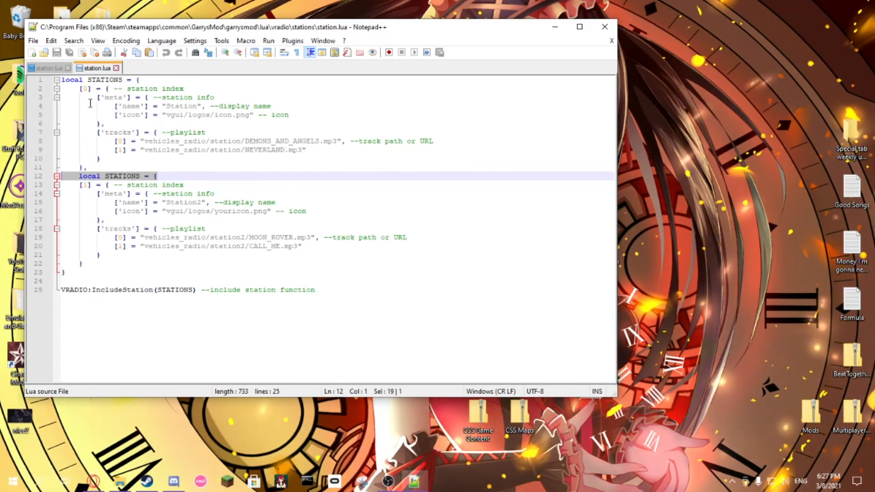
{"action": "key", "text": "BackSpace"}
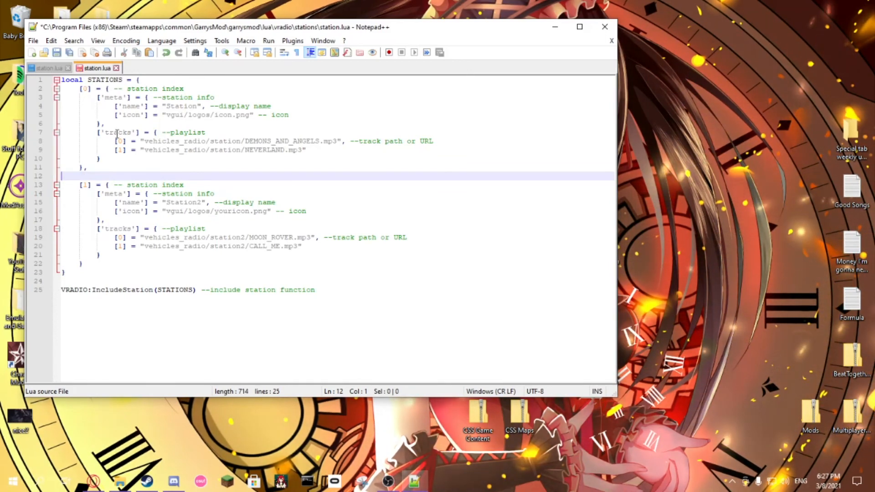
{"action": "key", "text": "BackSpace"}
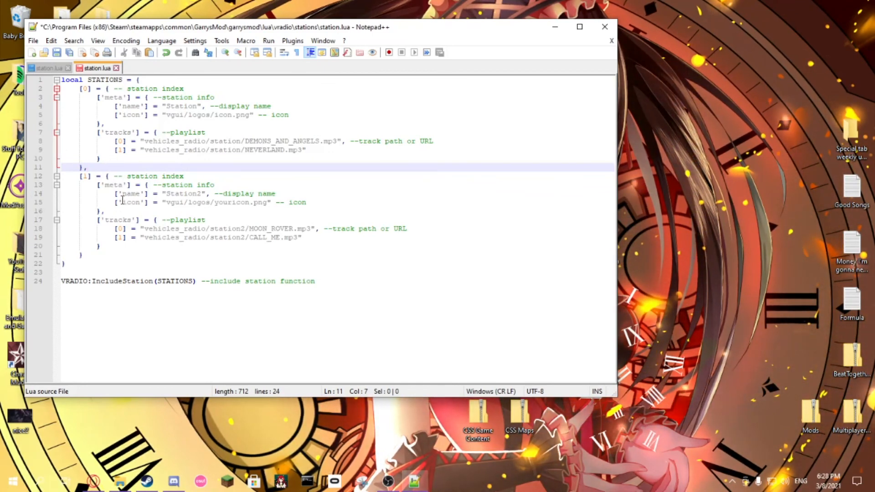
{"action": "left_click", "coordinate": [57, 52]}
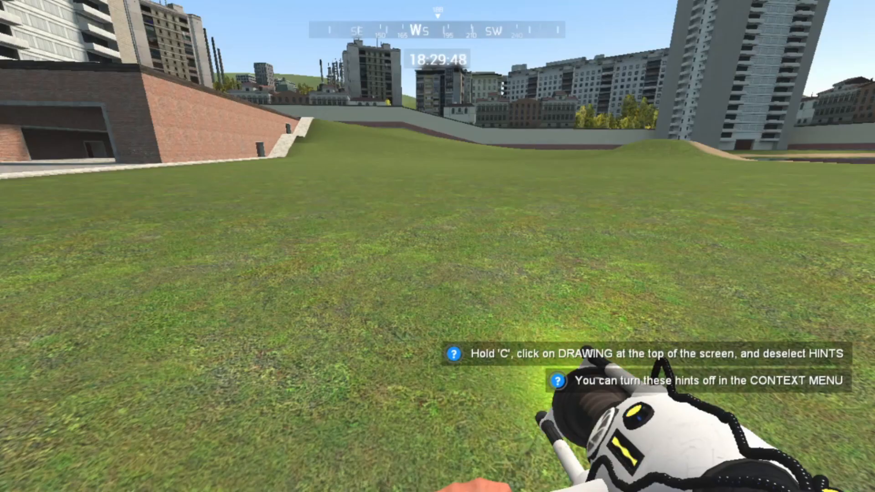
Step: Return to Garry's Mod, spawn the SUV again and get into the driver's seat
{"action": "key", "text": "q"}
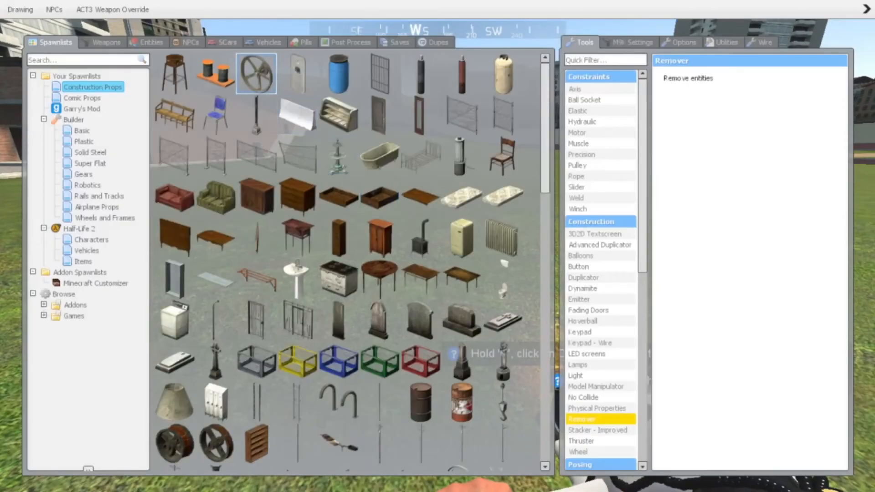
{"action": "left_click", "coordinate": [195, 94]}
{"action": "key", "text": "w"}
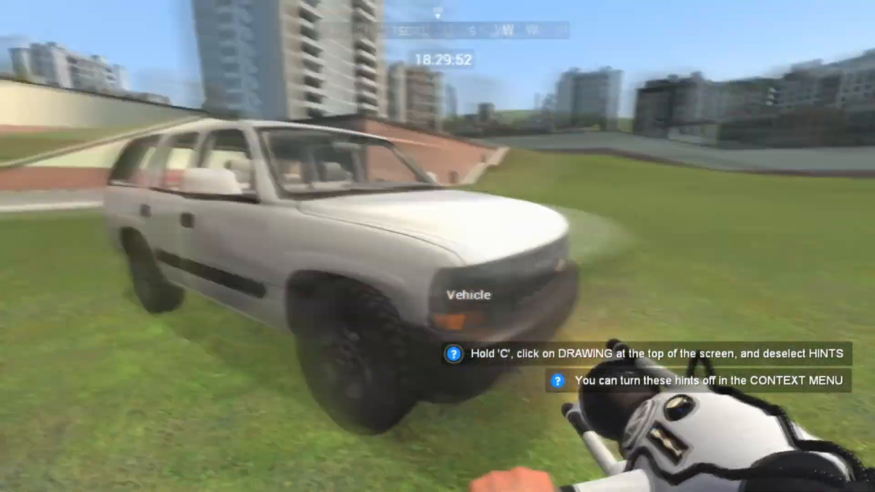
{"action": "key", "text": "e"}
Step: Open the vehicle's radio wheel, tune to Station and switch to Station2
{"action": "key", "text": "r"}
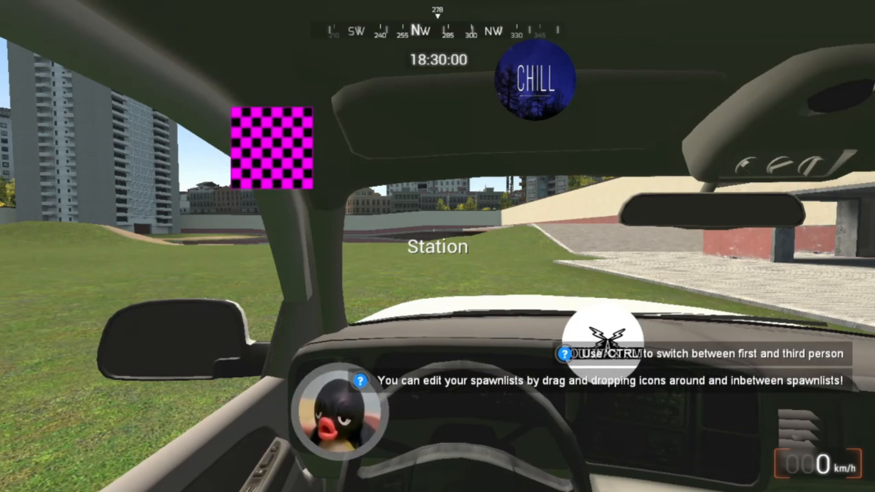
{"action": "key", "text": "r"}
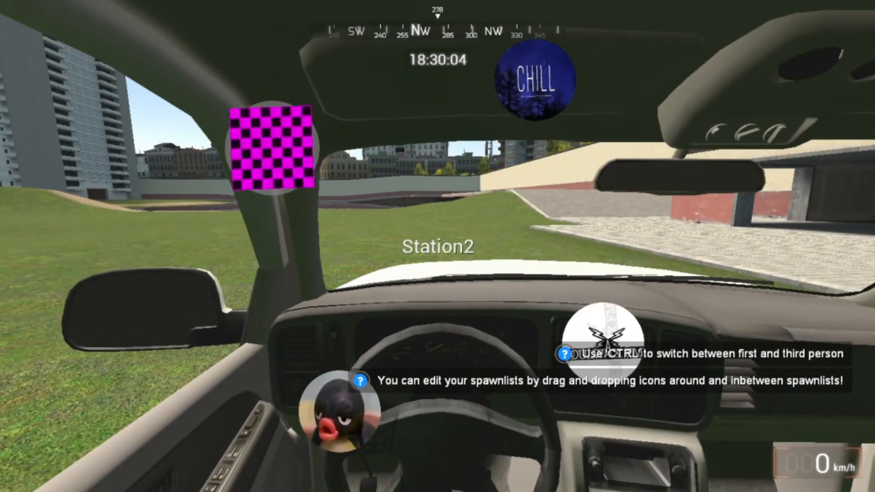
{"action": "key", "text": "r"}
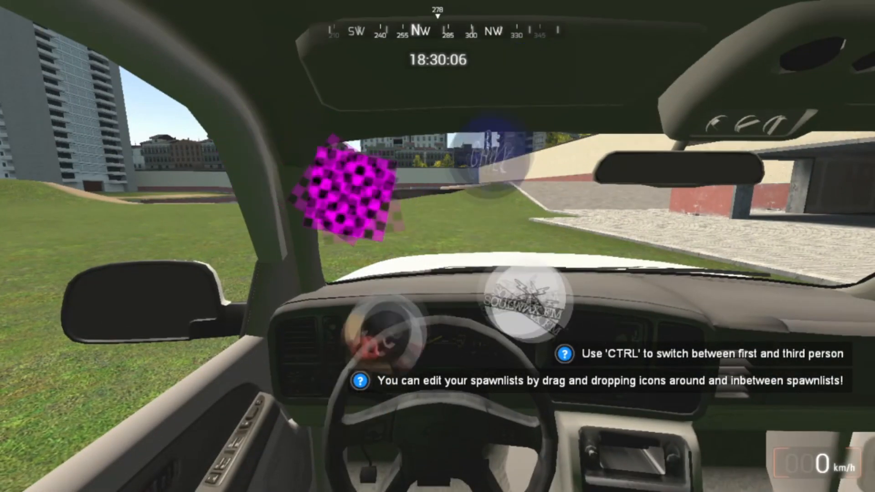
Step: Get out of the SUV, back away and fire the Physics Gun at it
{"action": "key", "text": "e"}
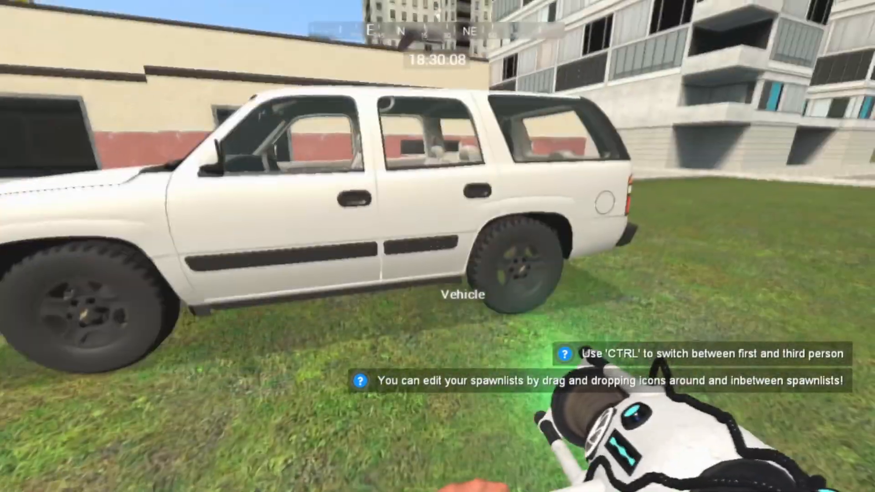
{"action": "key", "text": "s"}
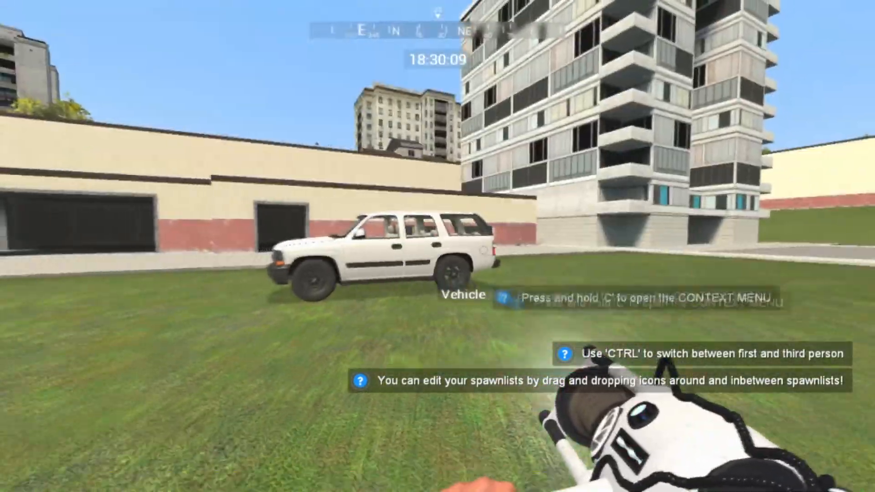
{"action": "left_click", "coordinate": [438, 246]}
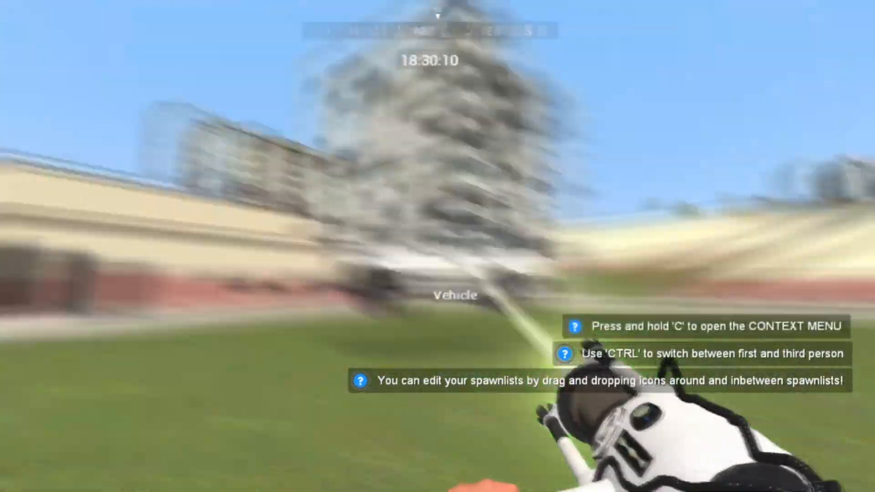